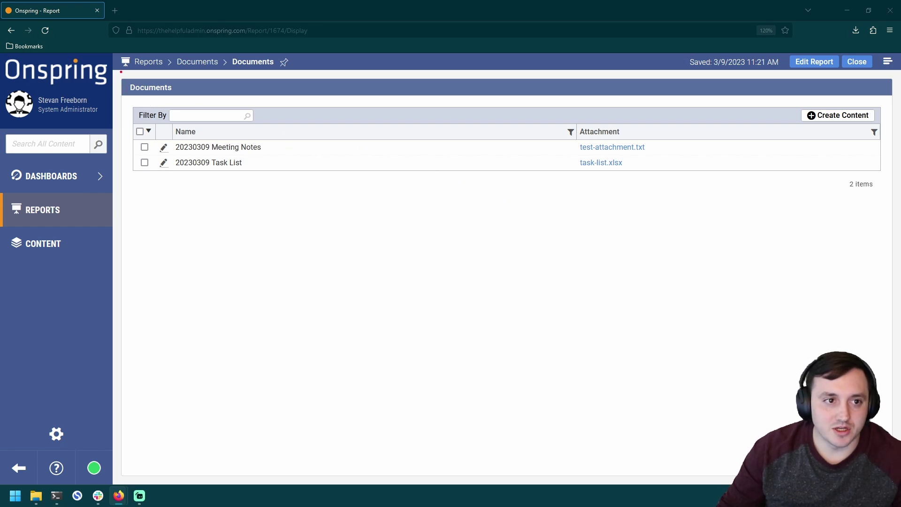
mouse_move(122, 72)
left_mouse_down()
mouse_move(382, 157)
mouse_move(754, 197)
mouse_move(710, 204)
left_mouse_up()
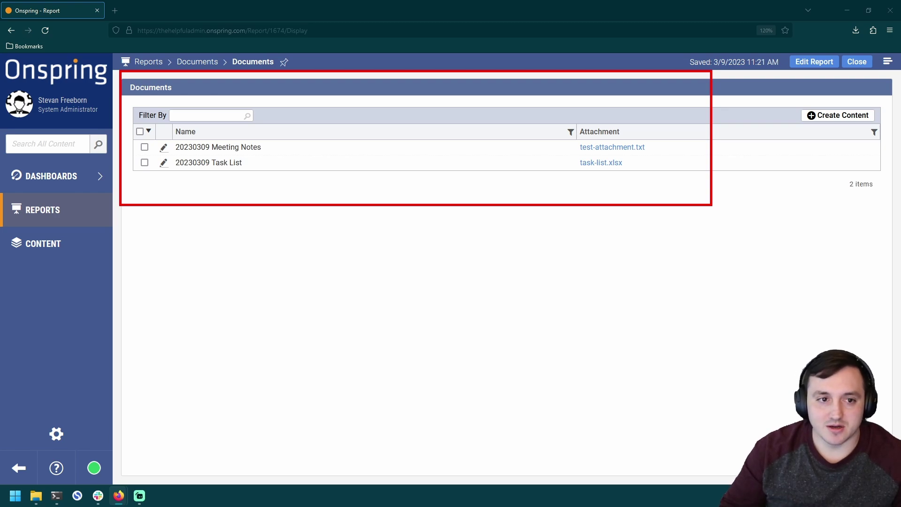
key("Escape")
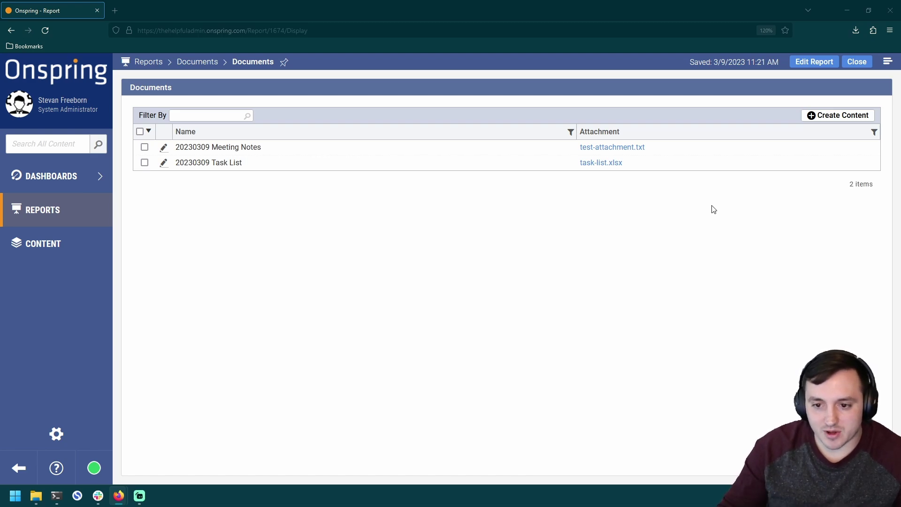
Step: Start creating a new app from scratch in the administration area and name it Folders
left_click(94, 432)
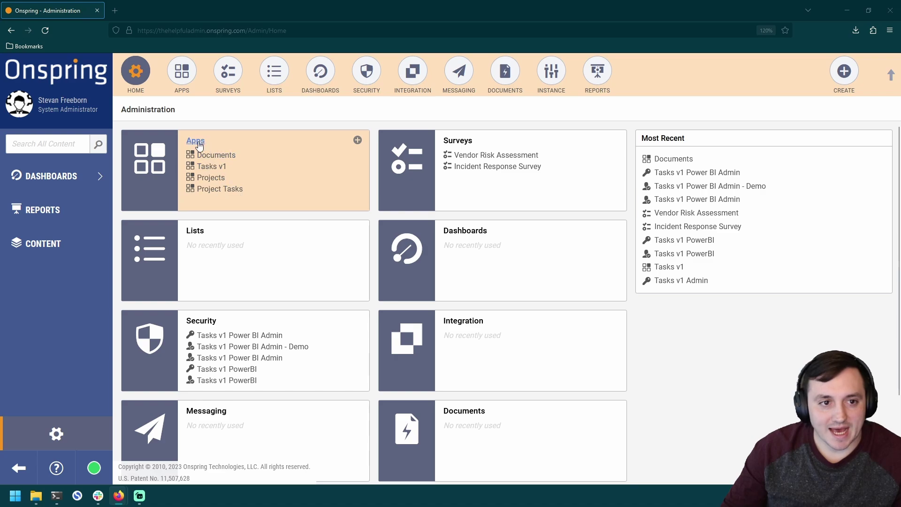
left_click(357, 139)
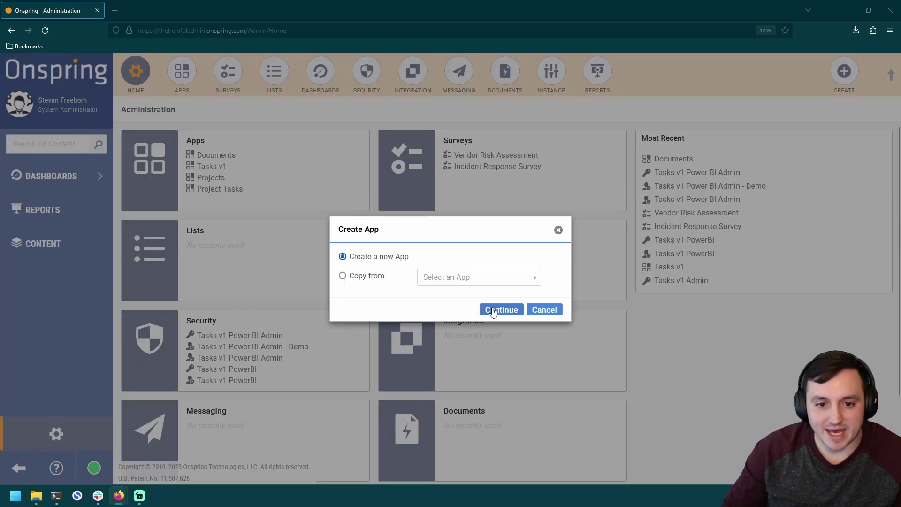
left_click(493, 310)
type("Fol")
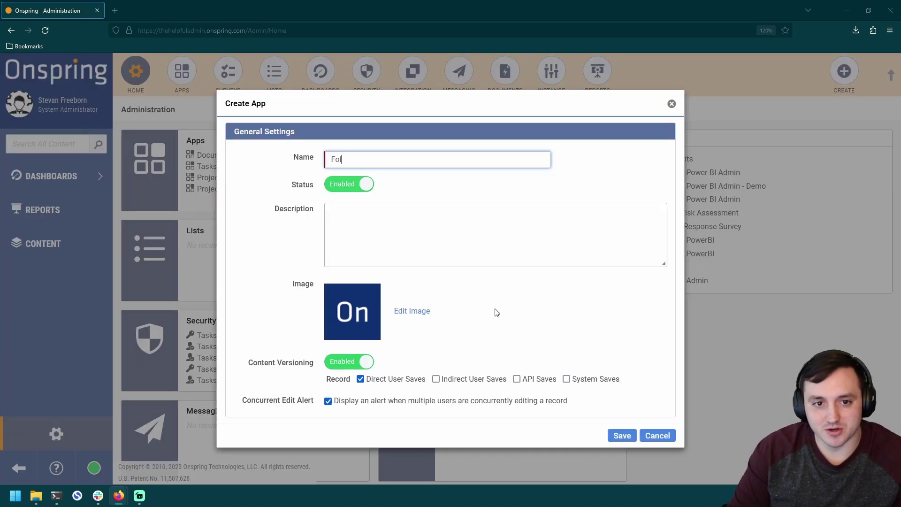
type("ders")
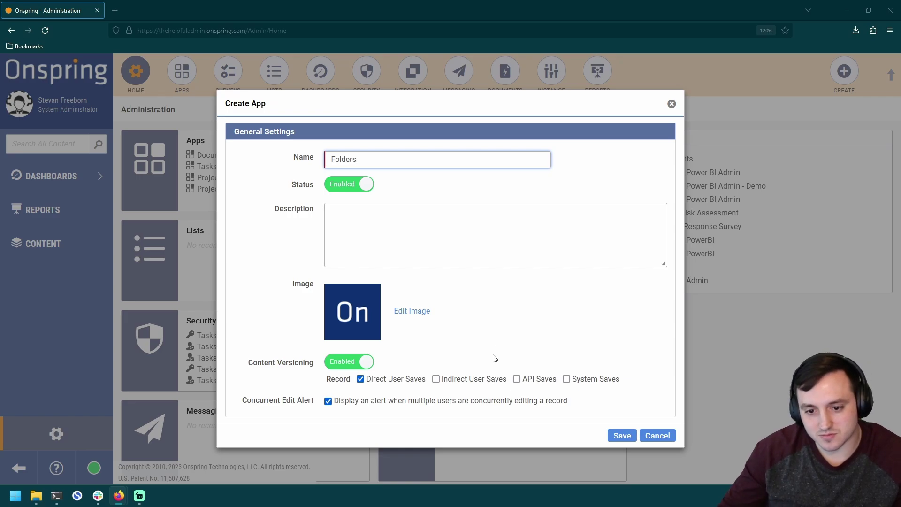
Step: Include indirect user saves, API saves and system saves in the app's content versioning, and save the new app
left_click(481, 379)
left_click(531, 379)
left_click(567, 379)
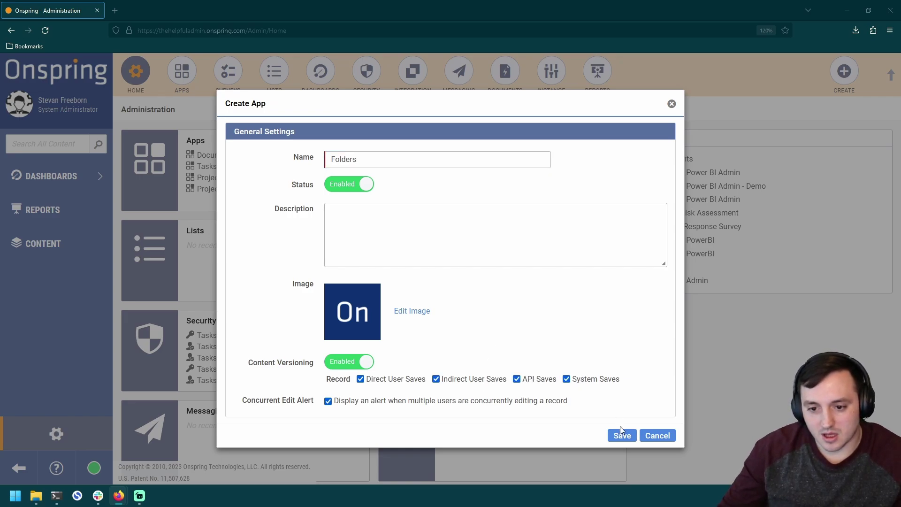
left_click(624, 439)
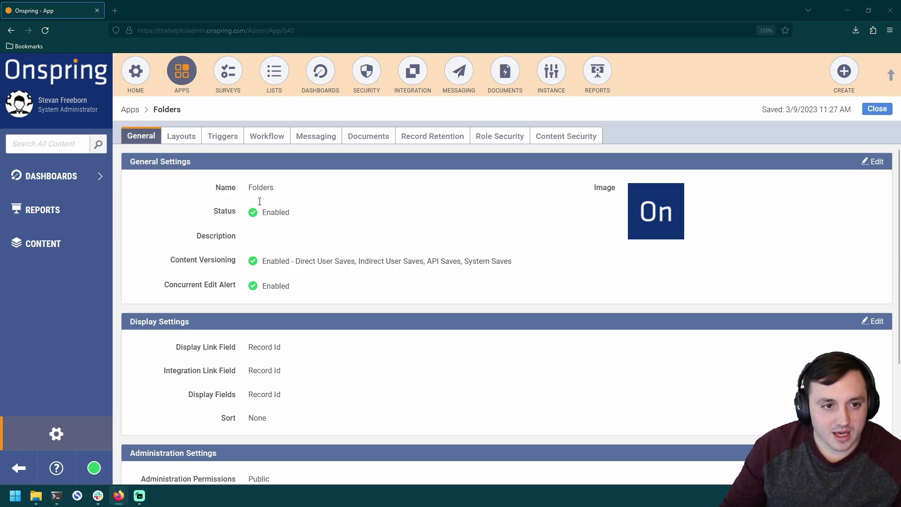
Step: Open the Folders app's Default Layout in the layout designer and rename Tab 2 as Folder
left_click(181, 137)
left_click(194, 203)
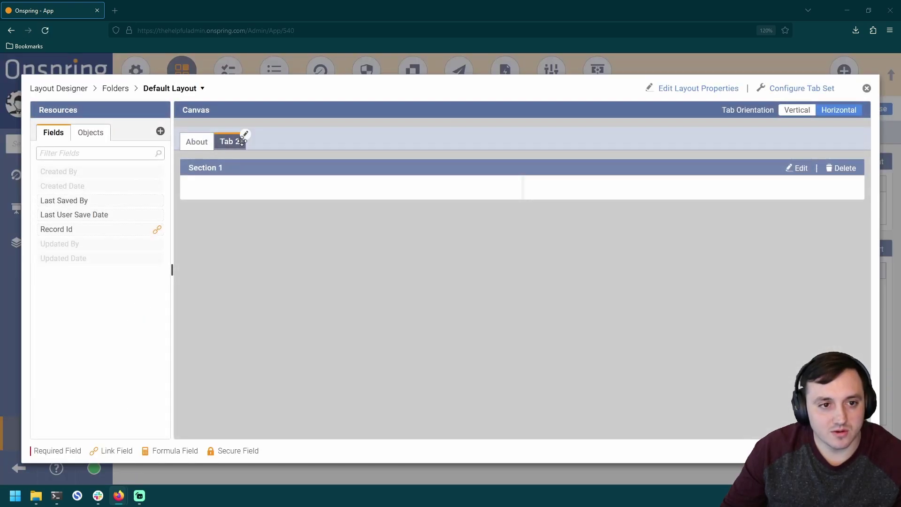
left_click(244, 136)
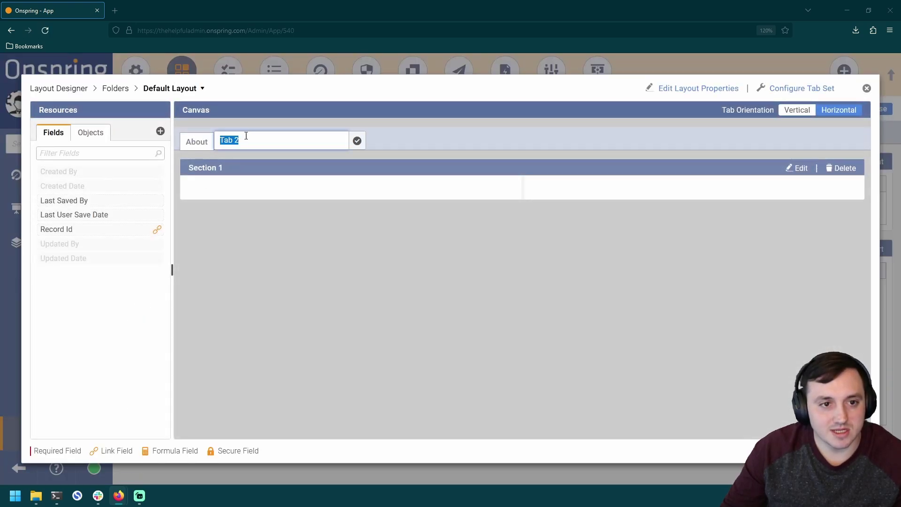
type("Folder")
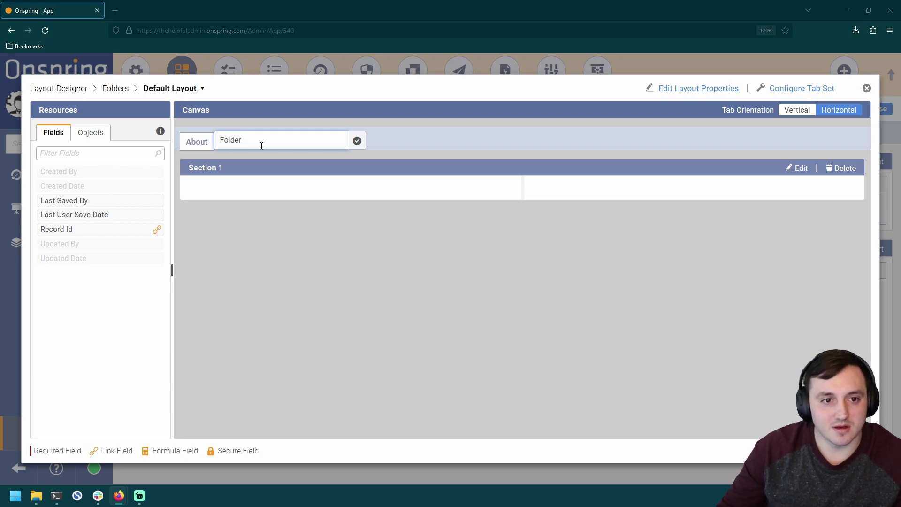
key("Return")
Step: Rename Section 1 on the Folder tab as Details
left_click(235, 164)
type("D")
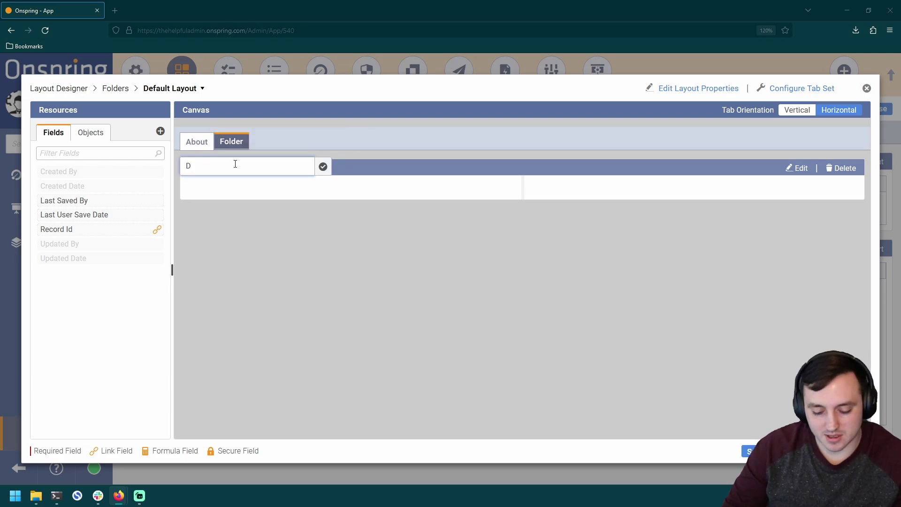
type("etails")
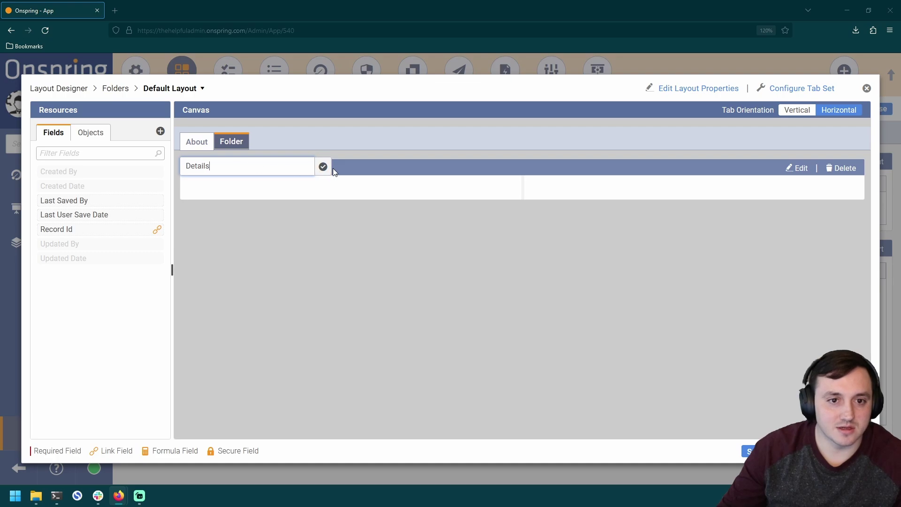
left_click(333, 168)
left_click(233, 162)
type("Detail")
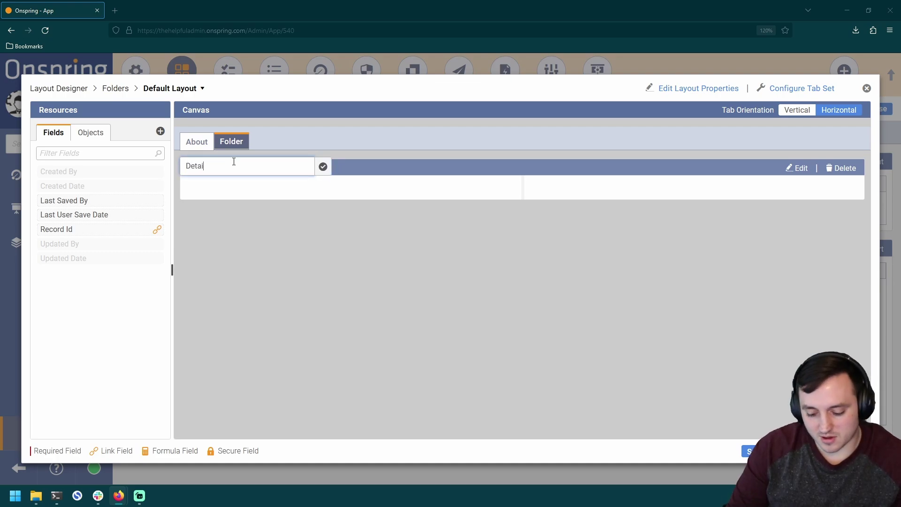
type("s")
left_click(322, 167)
Step: In the About tab's Record Information section, put Record Id and the user fields in the first column, a placeholder and the date fields in the second
left_click(193, 144)
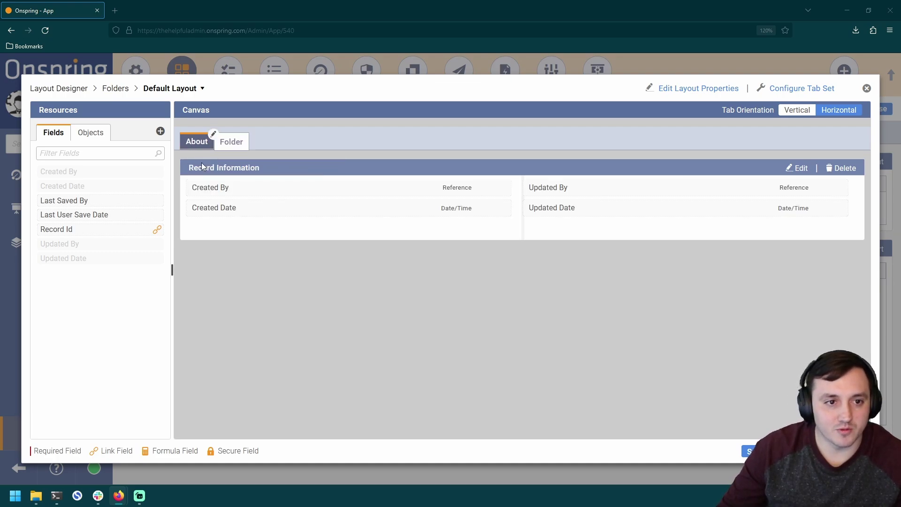
left_click_drag(228, 207, 347, 209)
left_click_drag(94, 201, 629, 249)
left_click_drag(136, 232, 262, 189)
left_click(90, 132)
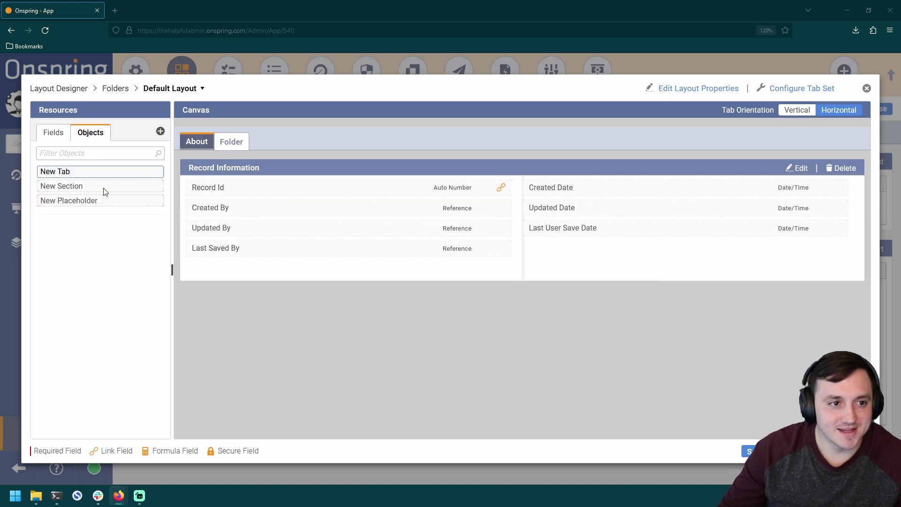
left_click_drag(104, 201, 620, 188)
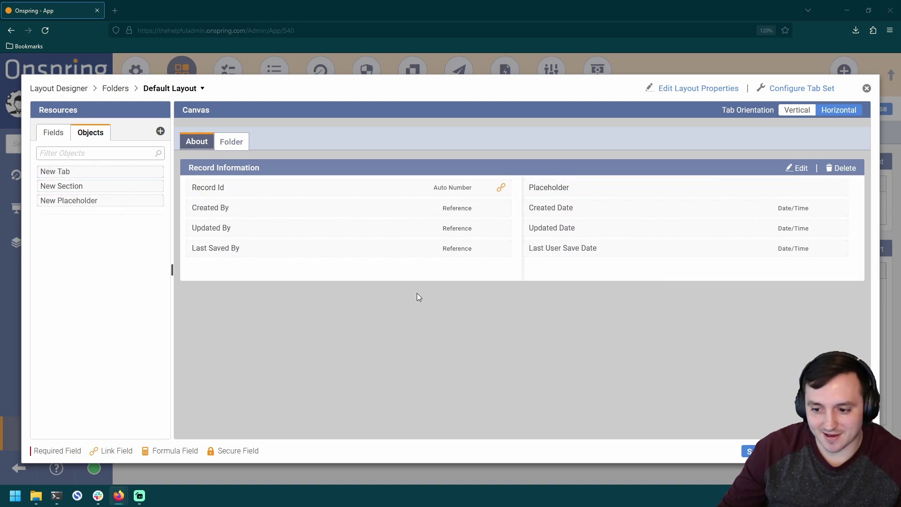
Step: Create a required, unique text field called Name and place it in the Details section of the Folder tab
left_click(231, 141)
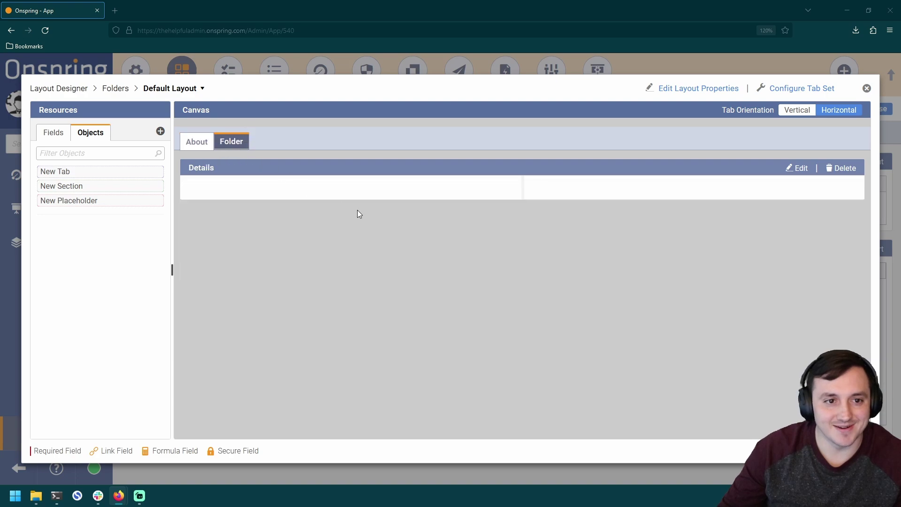
left_click(50, 139)
left_click(160, 132)
left_click(168, 213)
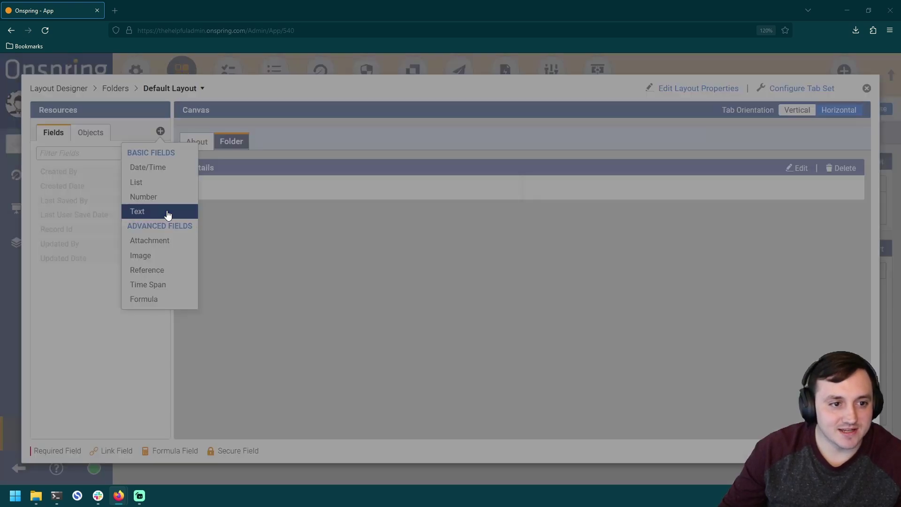
left_click(510, 316)
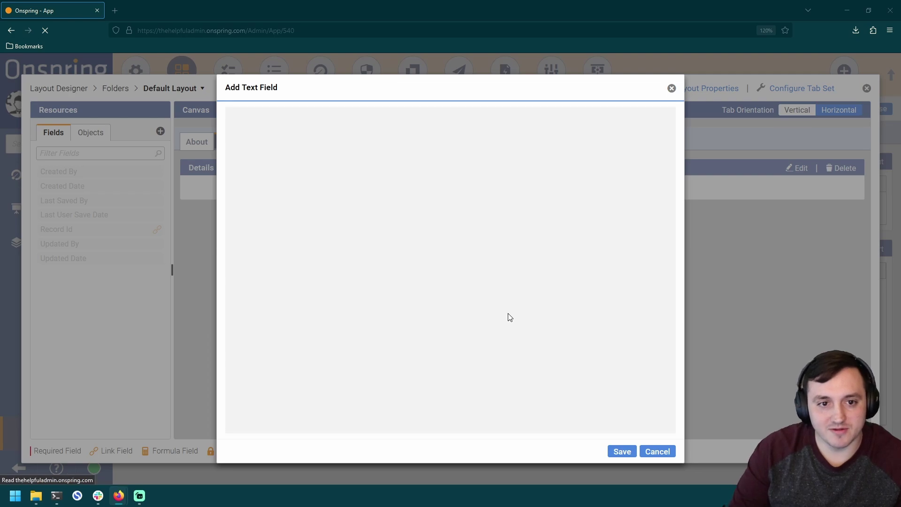
type("Name")
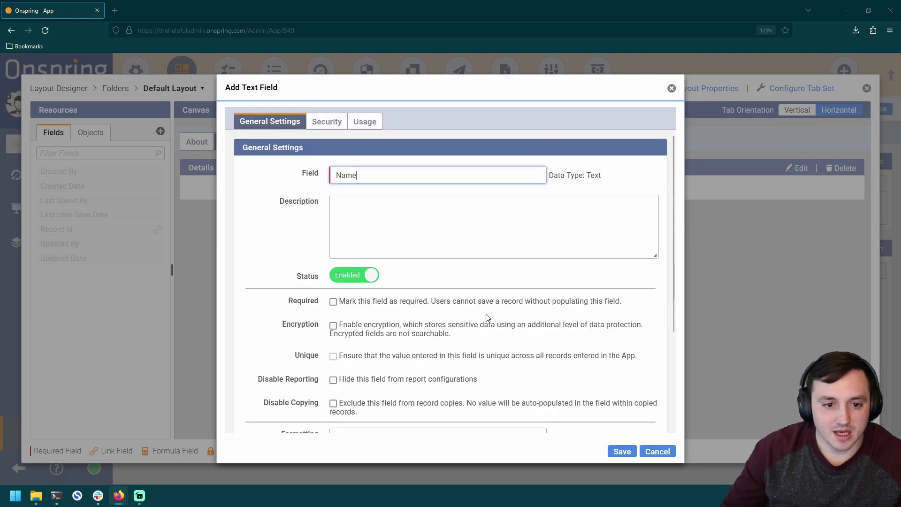
left_click(333, 302)
left_click(333, 356)
scroll(466, 359, "down", 3)
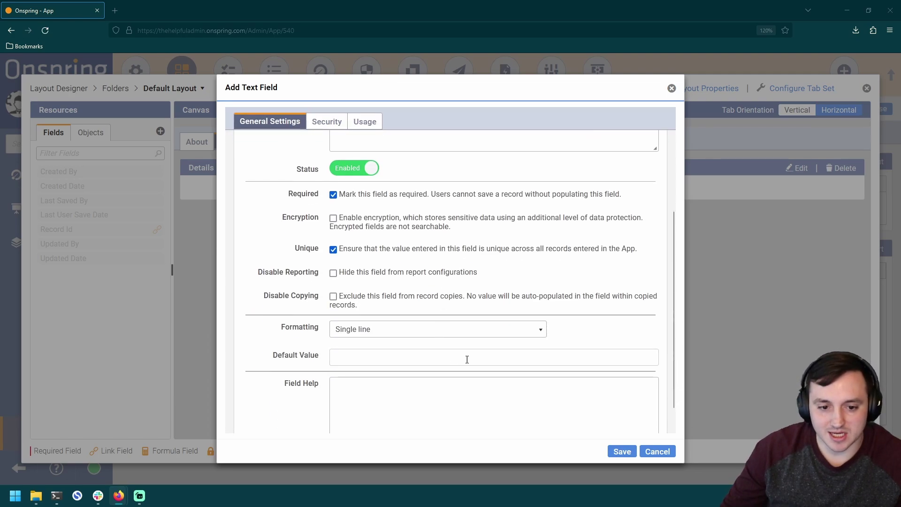
left_click(625, 453)
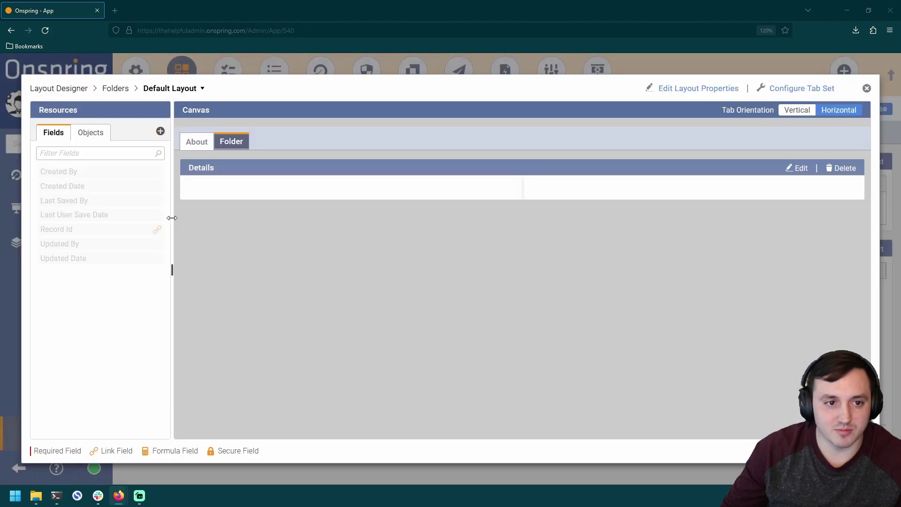
left_click_drag(113, 229, 317, 194)
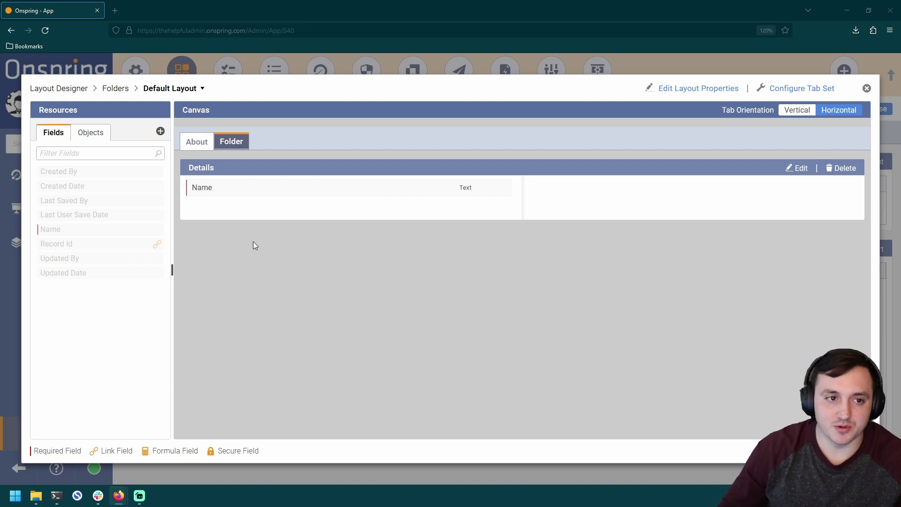
Step: Start a new reference field in the Folders layout and name it Parent Folder
left_click(160, 131)
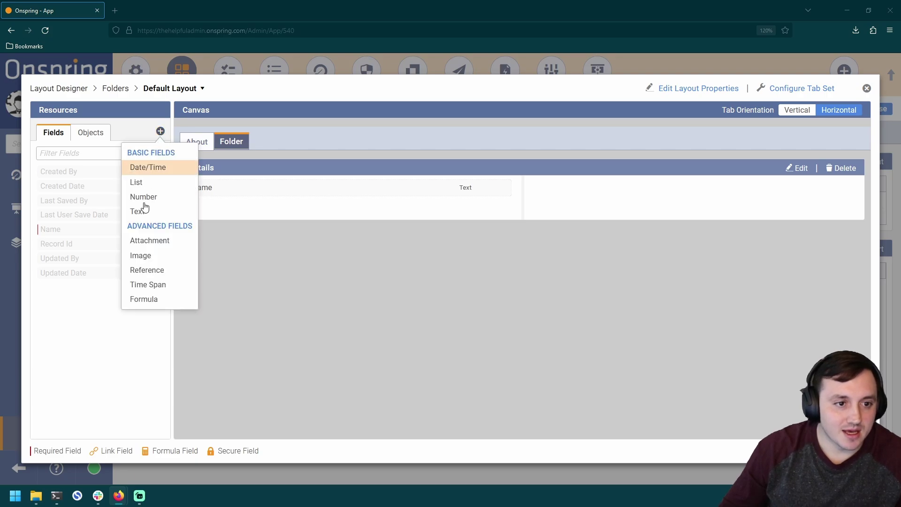
left_click(145, 267)
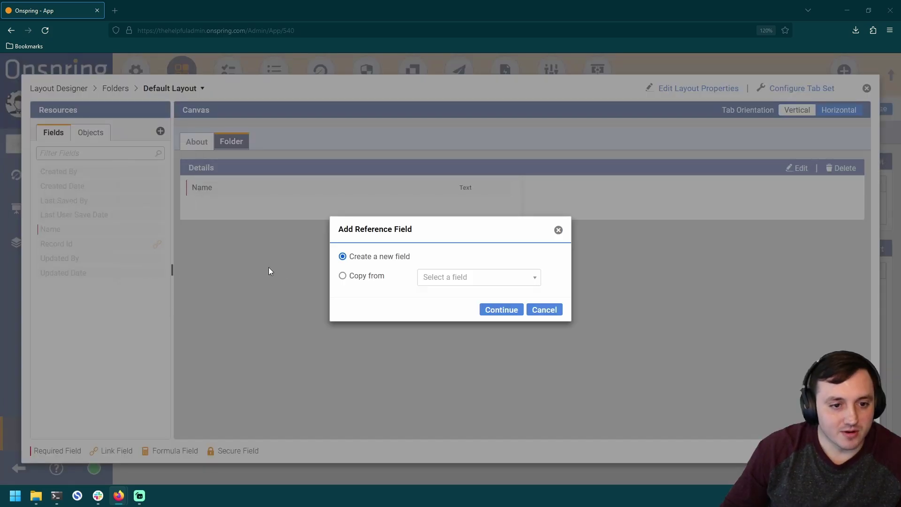
left_click(500, 313)
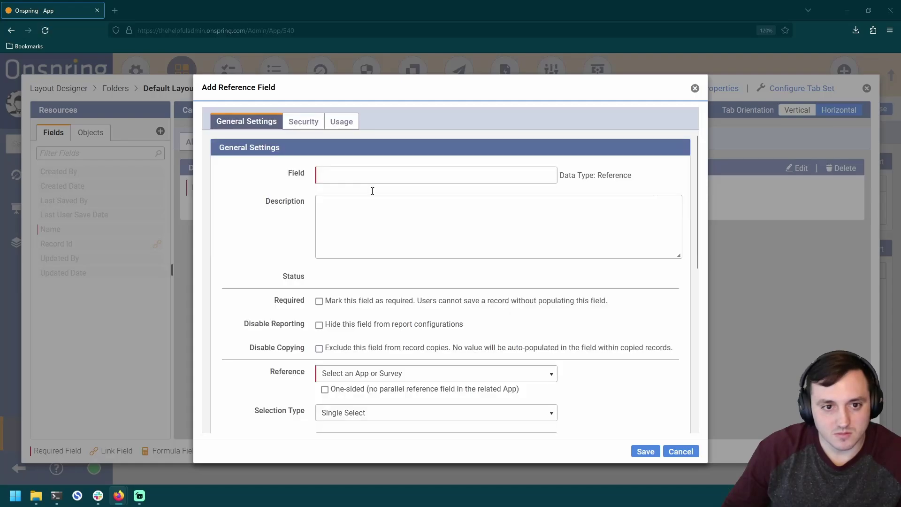
left_click(365, 177)
type("Pare")
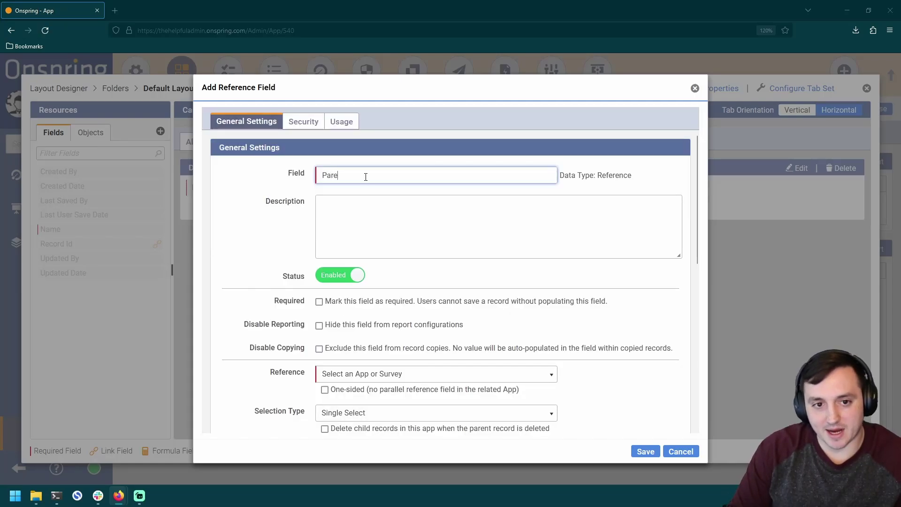
type("nt Folder")
Step: Set the Parent Folder field to reference the Folders app itself
scroll(375, 187, "down", 3)
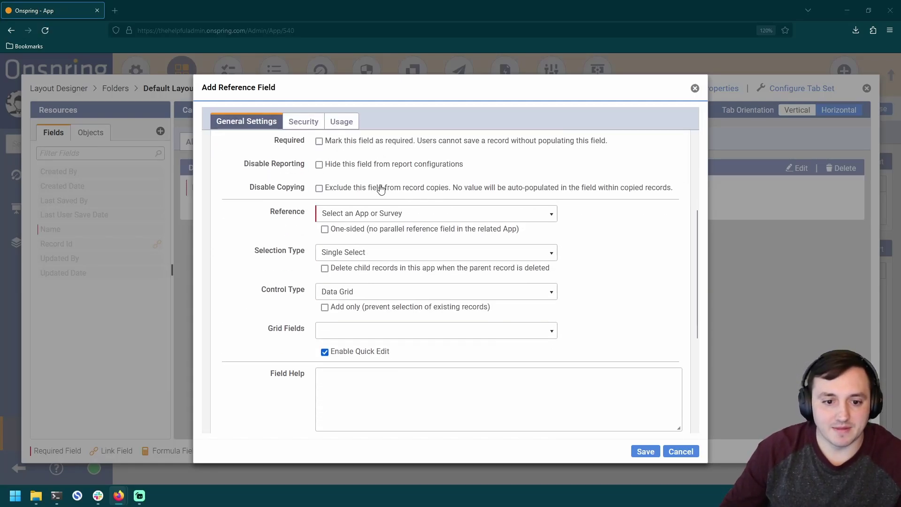
left_click(419, 218)
key("s")
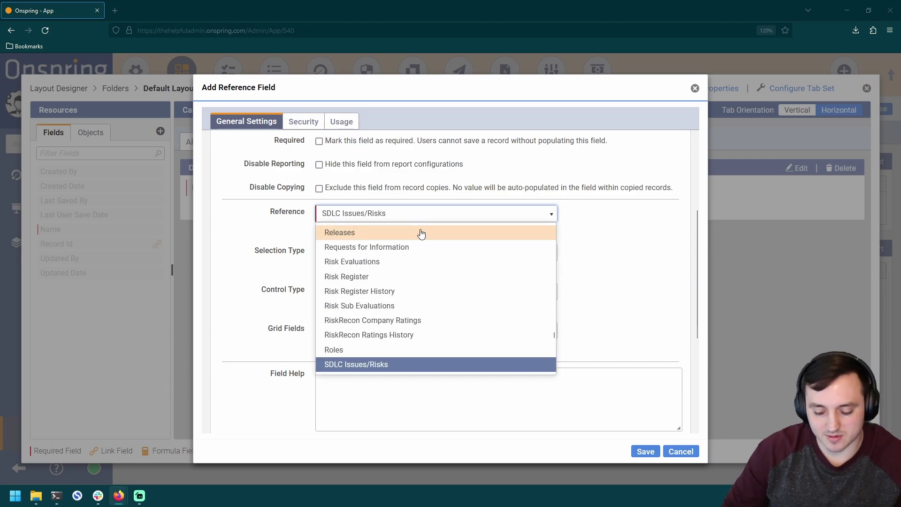
scroll(436, 258, "down", 1)
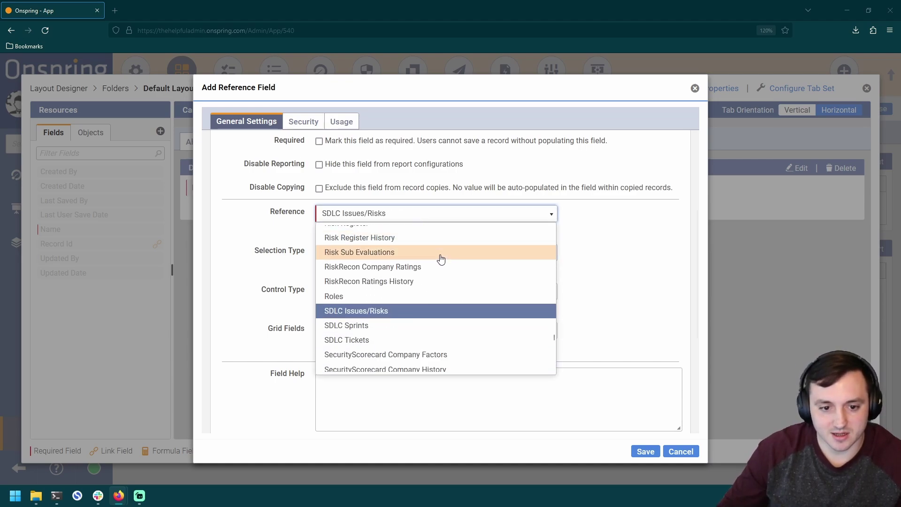
key("f")
key("o")
key("Escape")
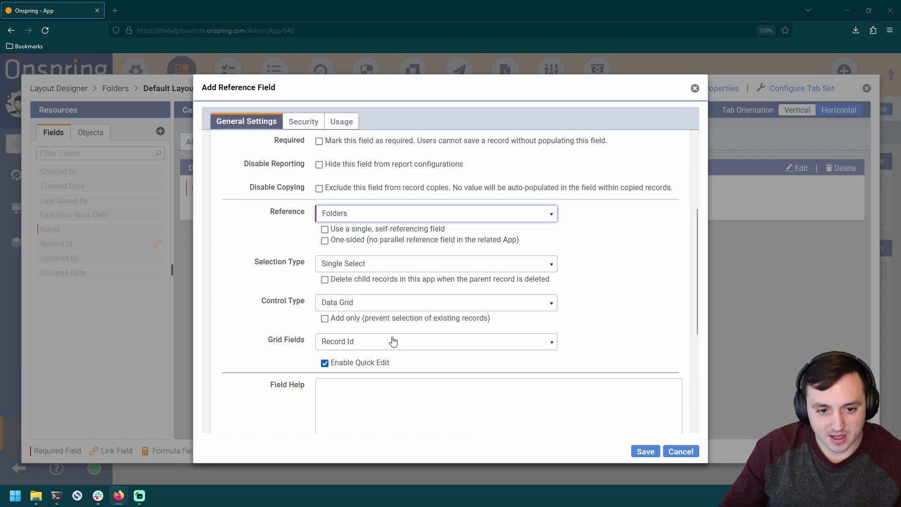
Step: Set the Parent Folder field's control type to Dropdown
left_click(395, 308)
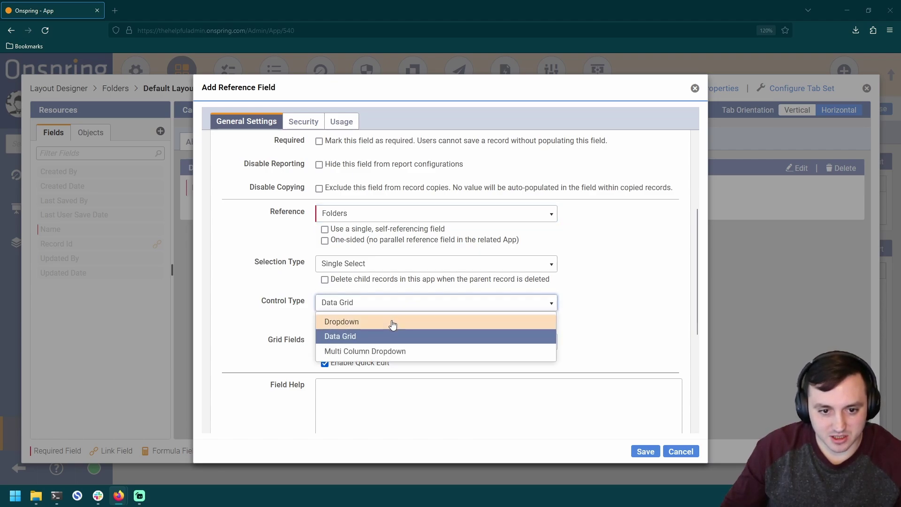
left_click(382, 323)
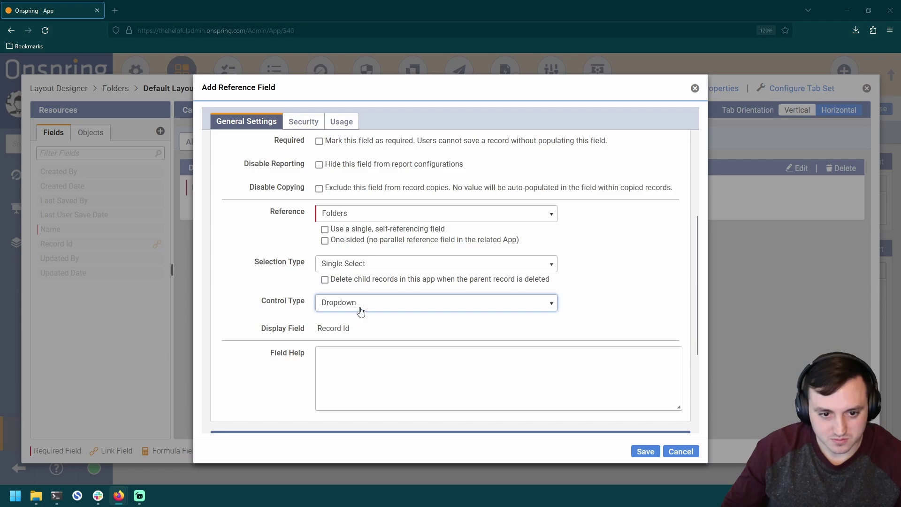
scroll(323, 288, "up", 2)
scroll(290, 332, "up", 4)
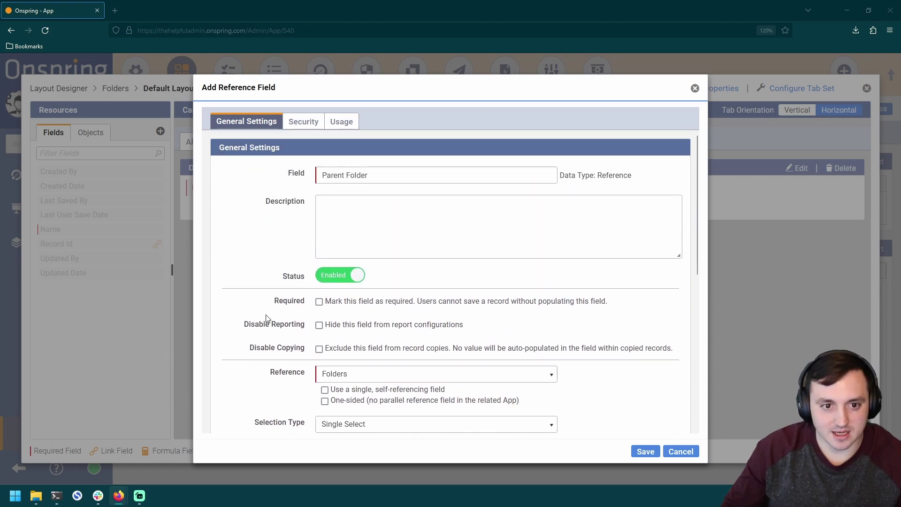
Step: Save the Parent Folder field and place it beside Name in the second column of the Details section
left_click(650, 454)
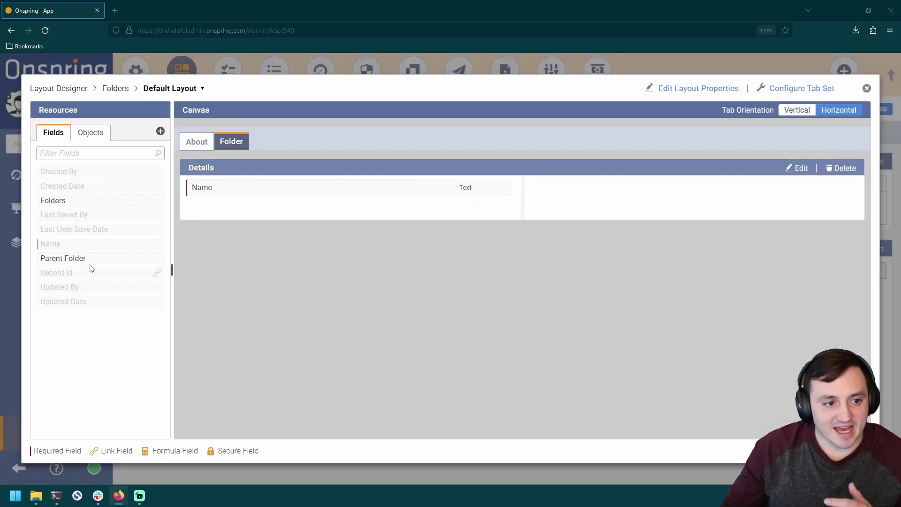
left_click_drag(86, 261, 633, 220)
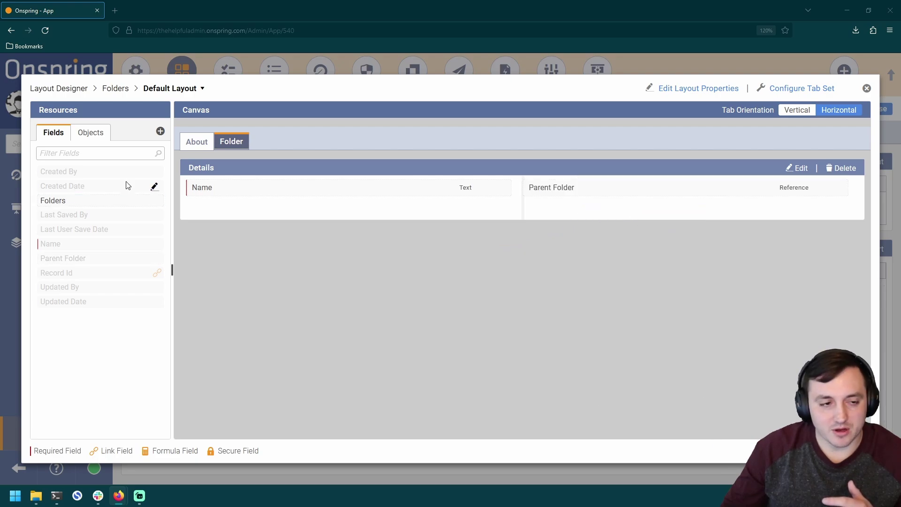
Step: Rename the parallel reference field Folders as Child Folders, make Name its only grid field, and save it
left_click(155, 200)
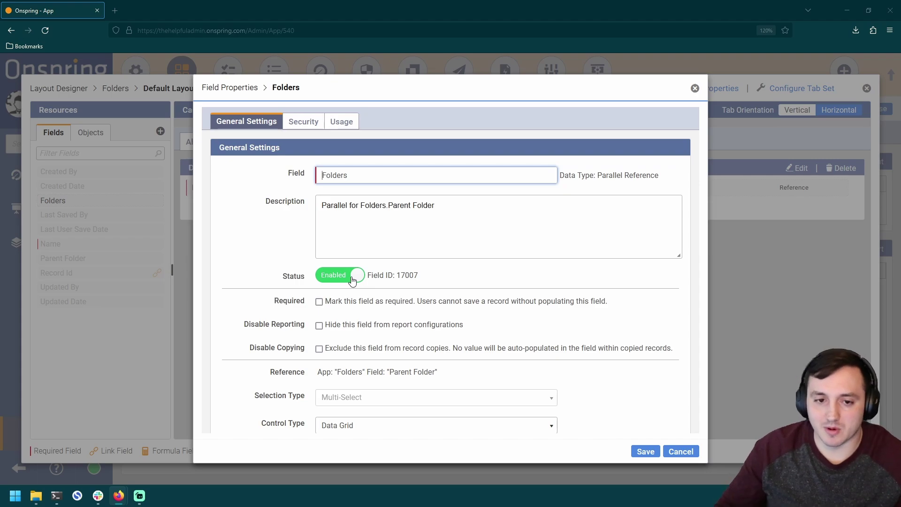
type("Child")
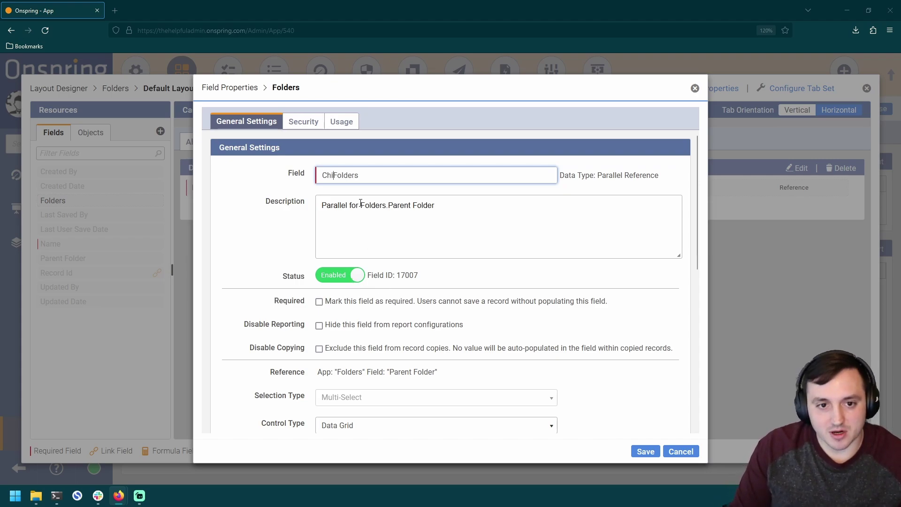
scroll(390, 324, "down", 4)
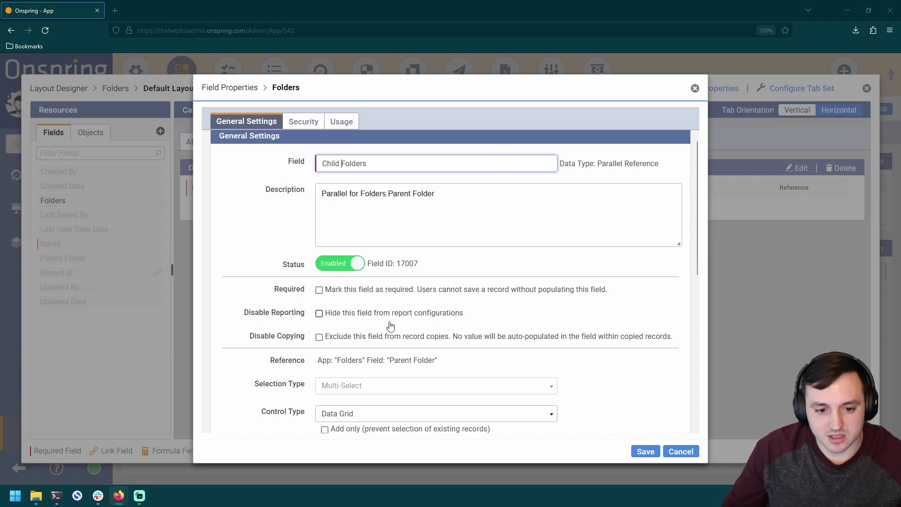
left_click(404, 307)
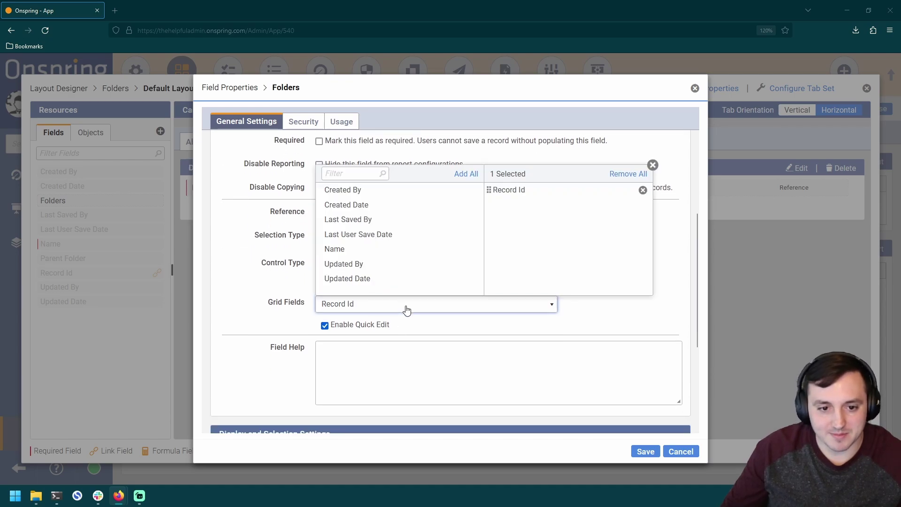
left_click(376, 248)
left_click(601, 320)
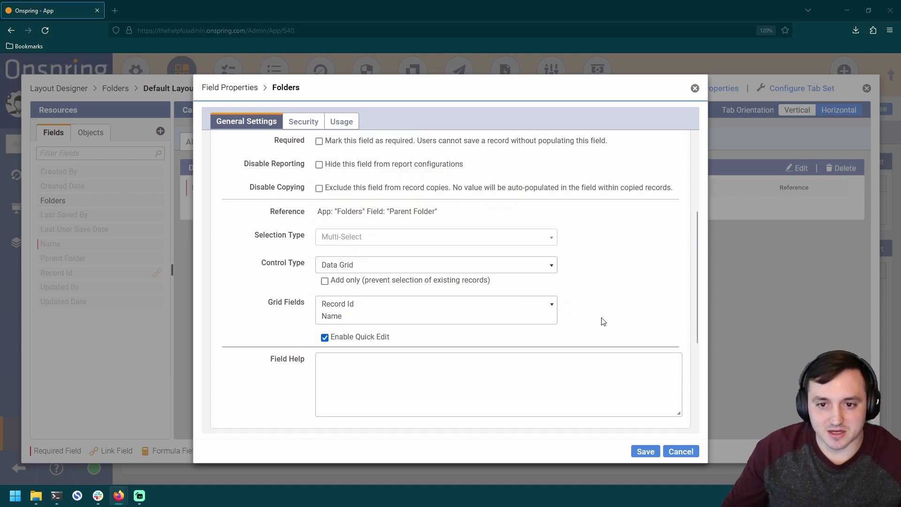
left_click(415, 310)
left_click(642, 190)
left_click(636, 334)
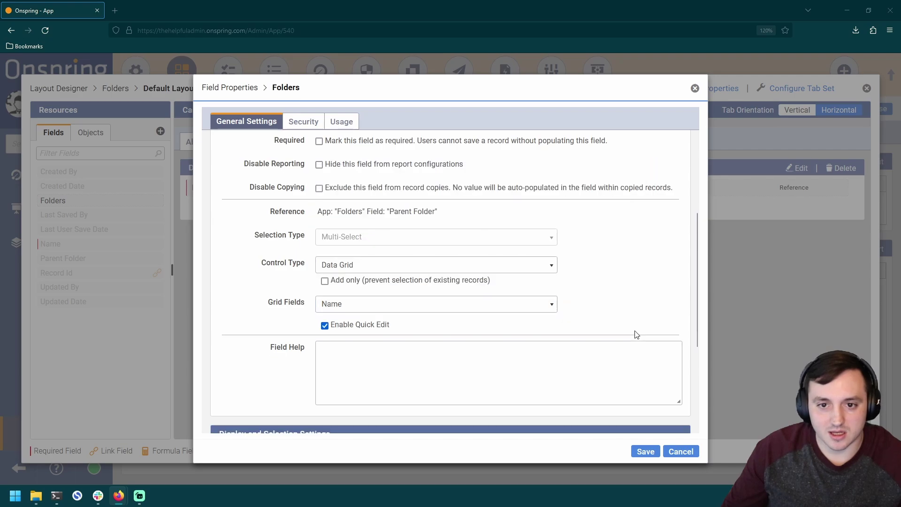
left_click(645, 453)
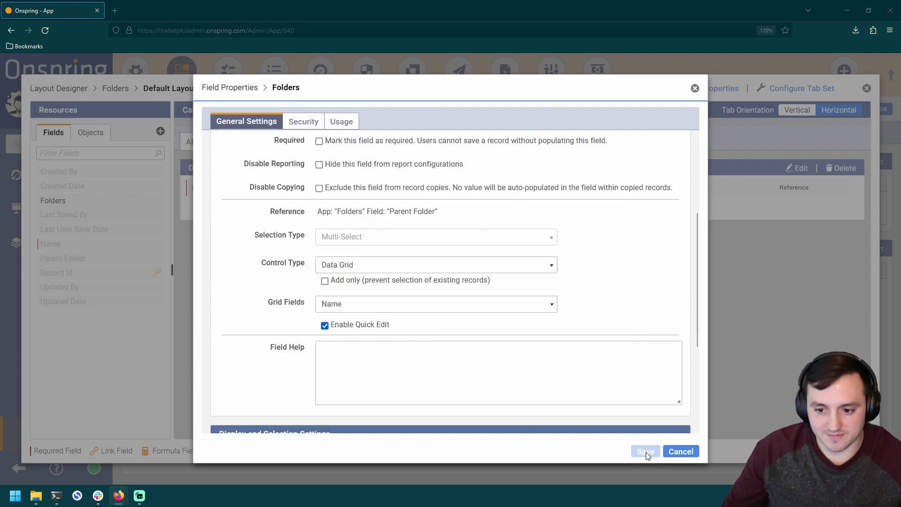
Step: Add a new section named Child Folders below the Details section of the Folder tab
left_click(92, 134)
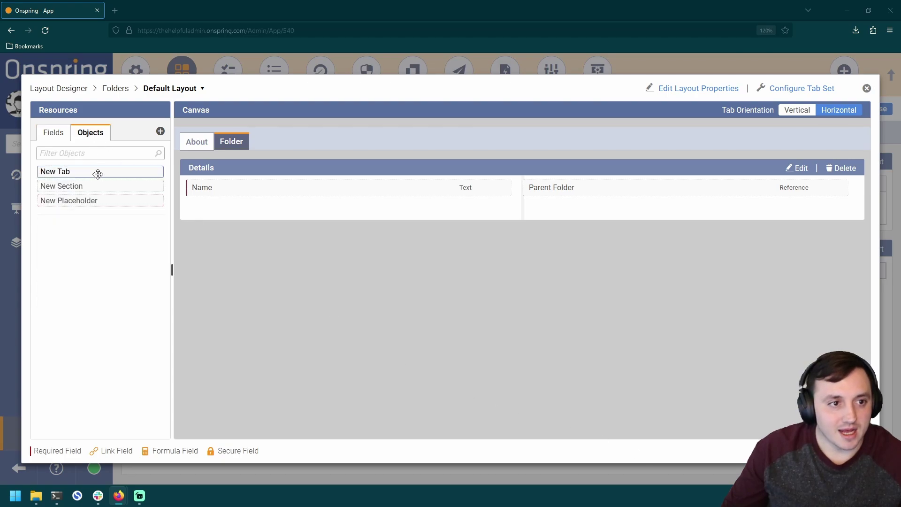
left_click_drag(94, 185, 340, 257)
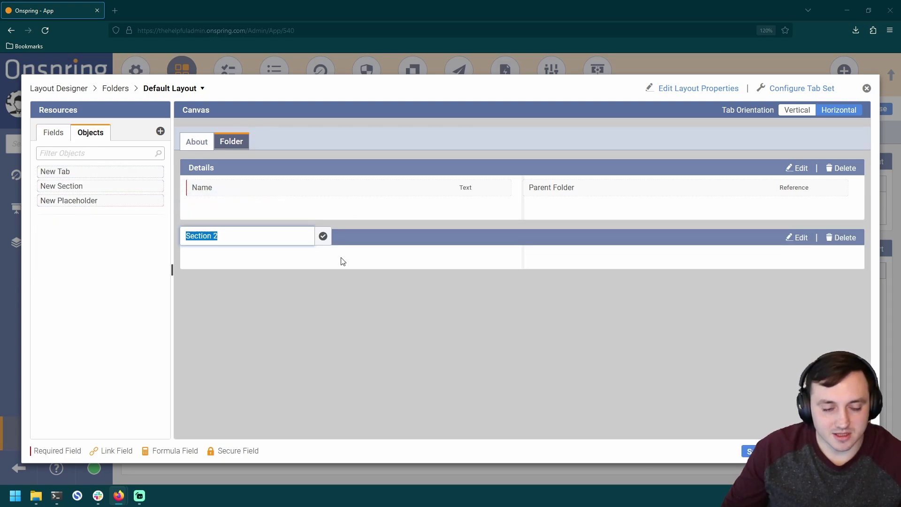
type("Child Folders")
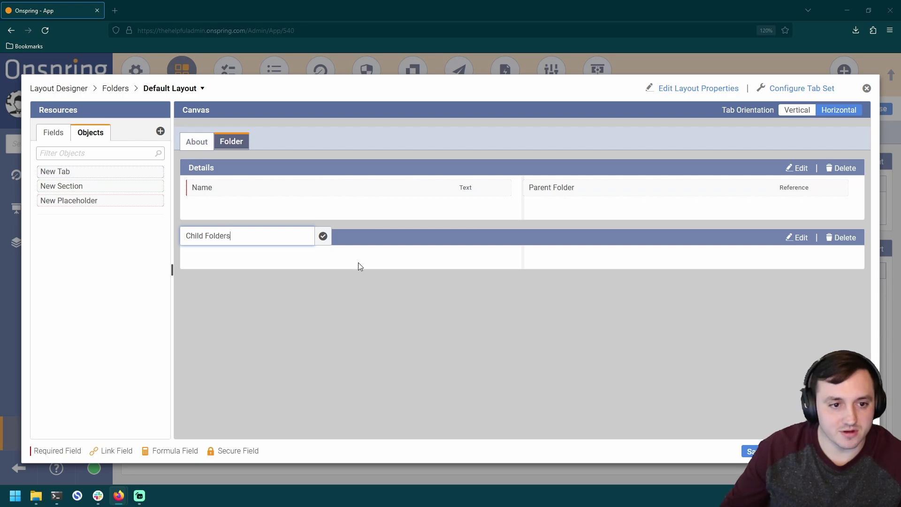
left_click(322, 236)
Step: Place the Child Folders field across both columns of the Child Folders section, then save and close the layout
left_click(54, 134)
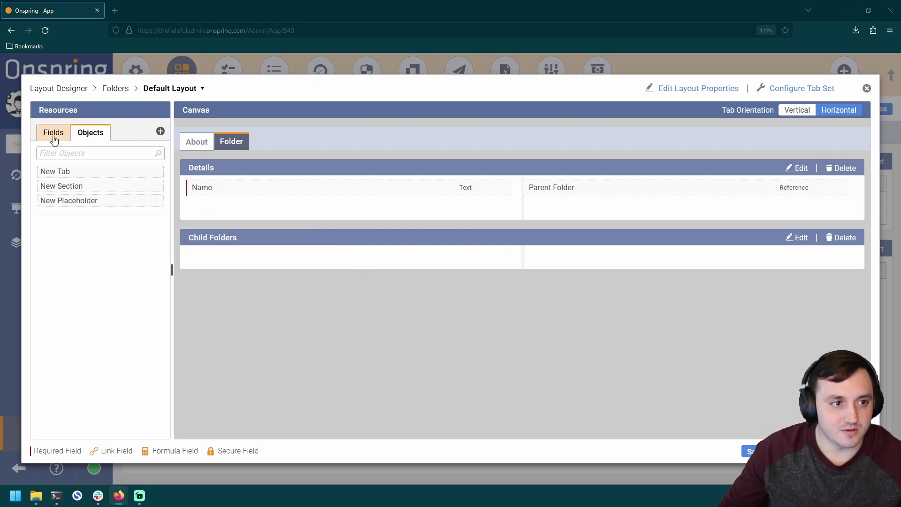
left_click_drag(91, 173, 283, 249)
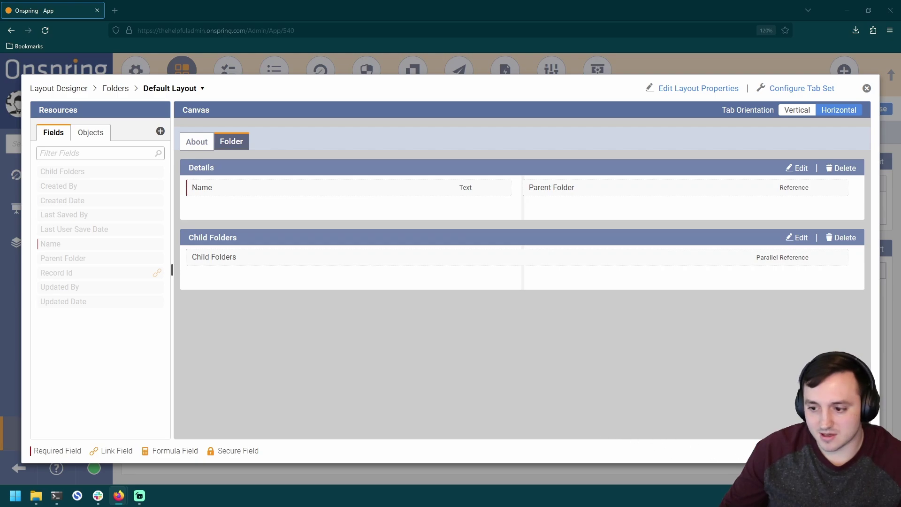
key("Escape")
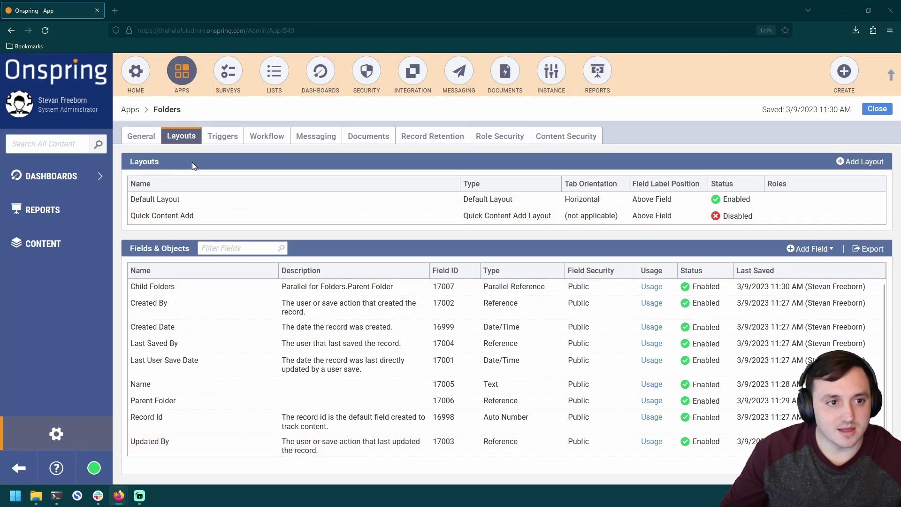
Step: Set both the display link field and the integration link field of the Folders app to Name
left_click(141, 136)
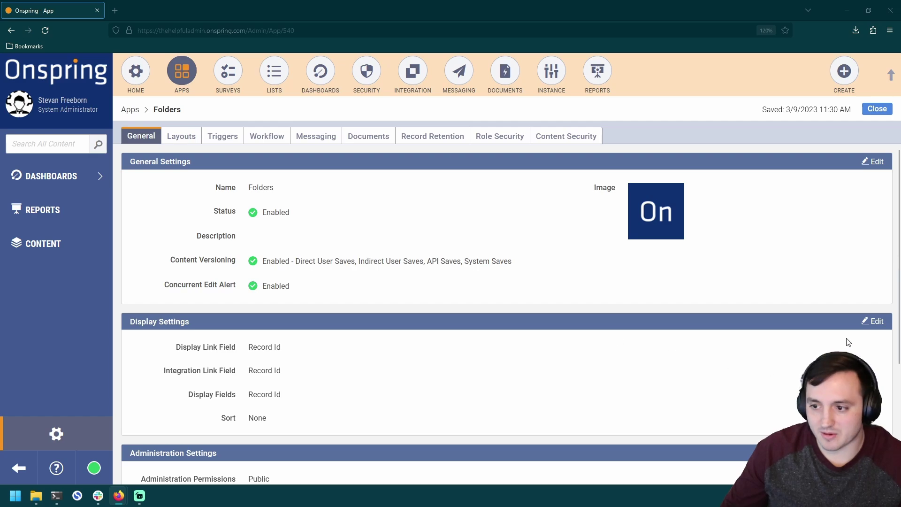
left_click(873, 321)
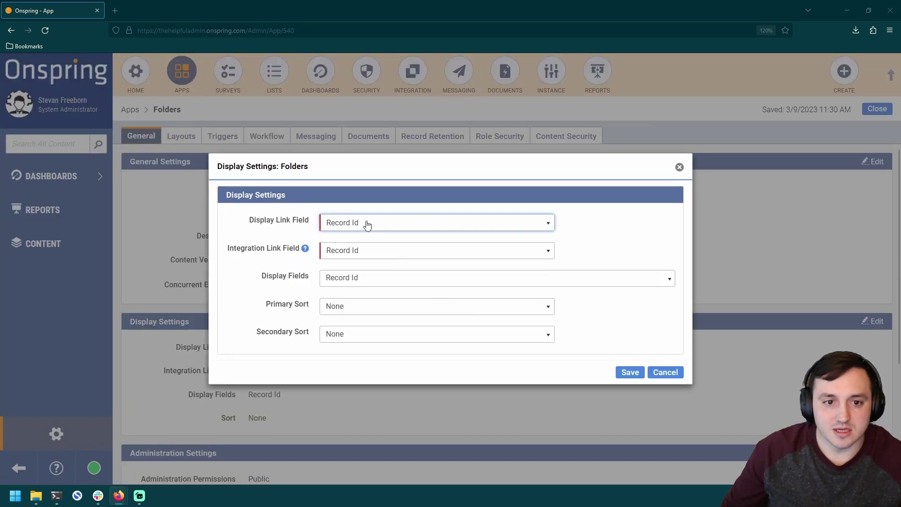
left_click(368, 224)
left_click(375, 287)
left_click(345, 253)
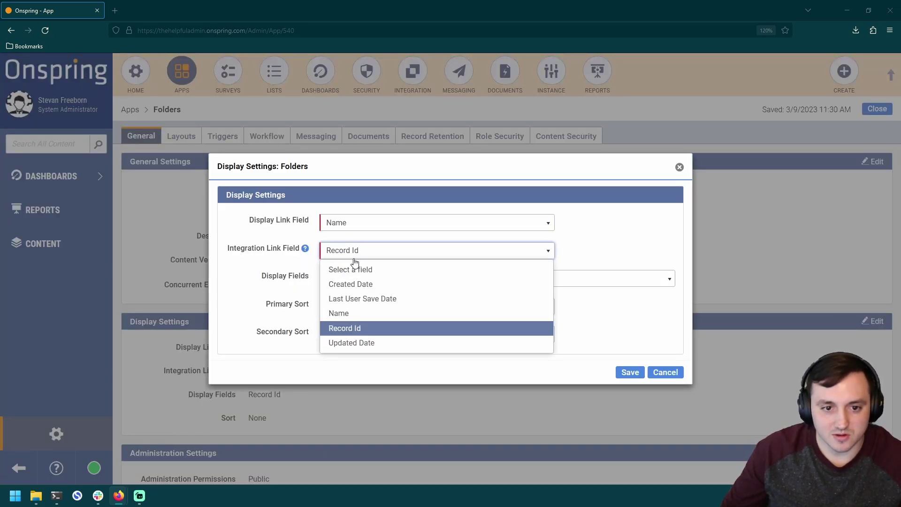
left_click(361, 312)
Step: Set the app's display fields to Parent Folder, Name and Child Folders, in that order, and save the display settings
left_click(353, 282)
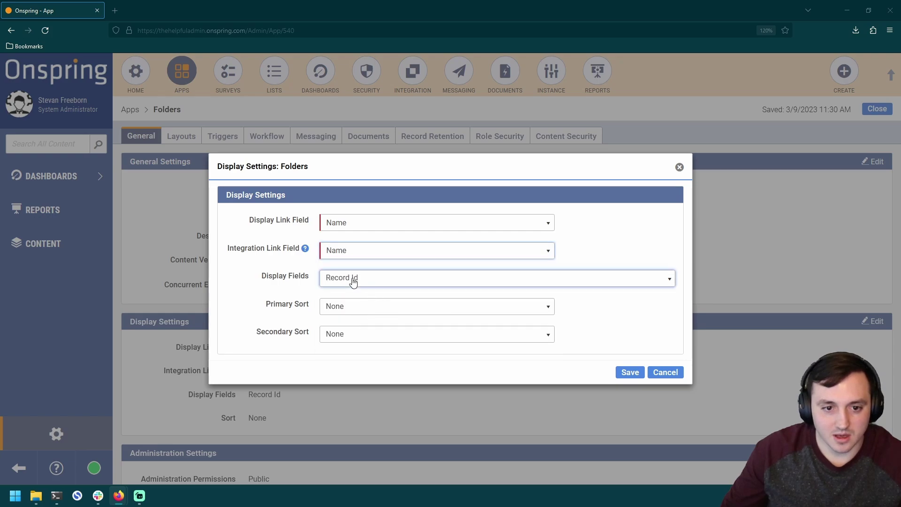
scroll(413, 368, "down", 1)
left_click(407, 368)
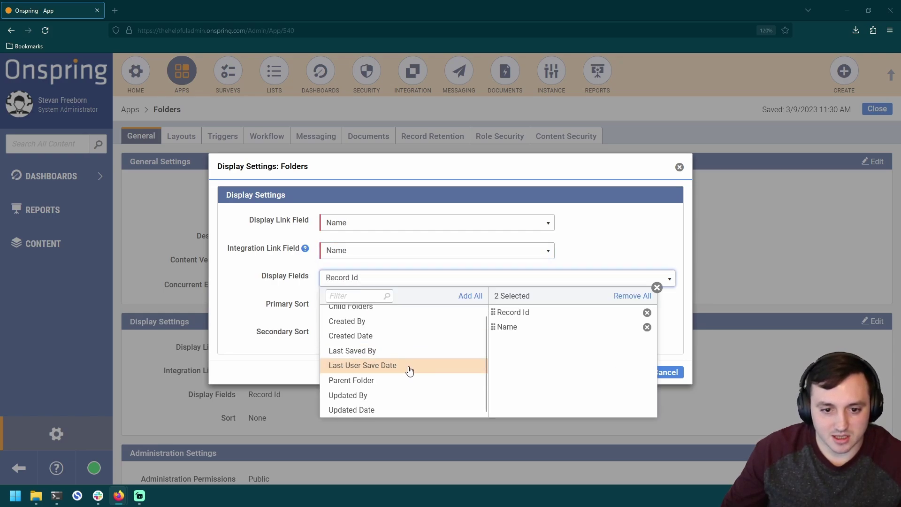
left_click(647, 313)
scroll(471, 348, "down", 1)
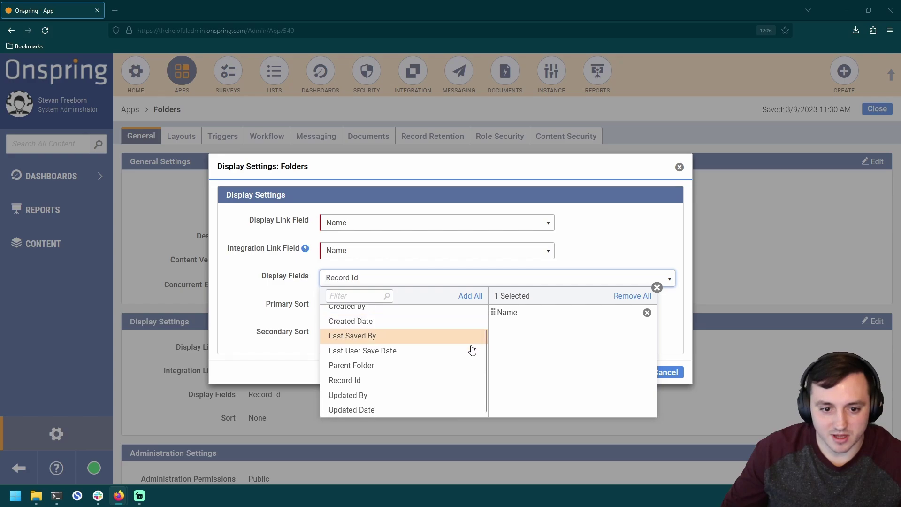
left_click(442, 366)
mouse_move(502, 325)
left_mouse_down()
mouse_move(488, 324)
mouse_move(492, 312)
left_mouse_up()
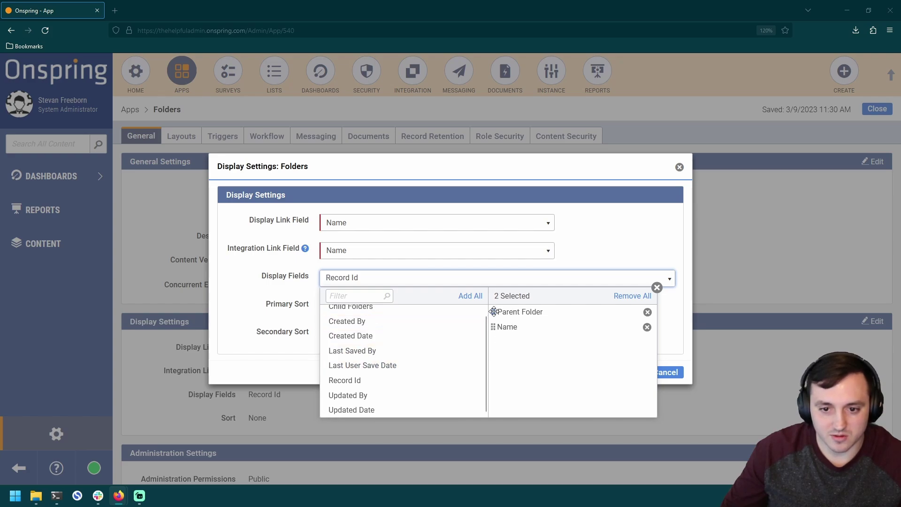
scroll(383, 328, "up", 1)
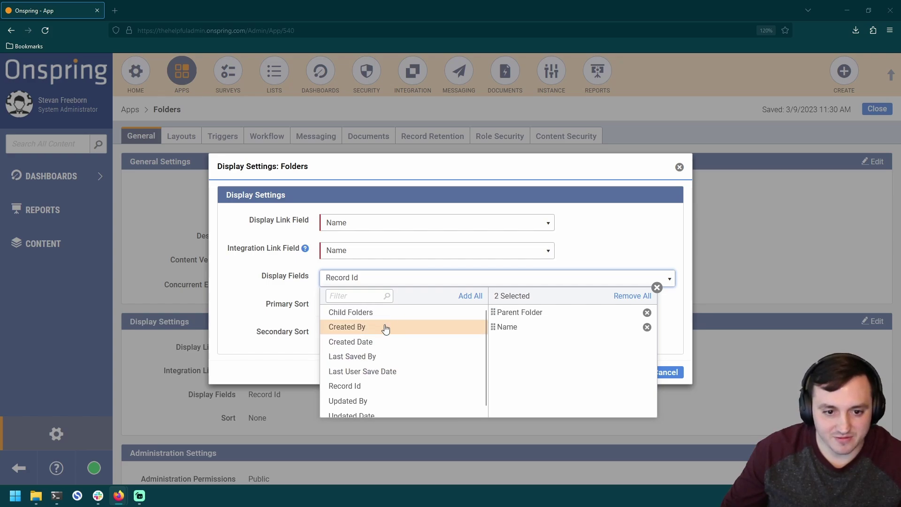
left_click(378, 311)
left_click(597, 249)
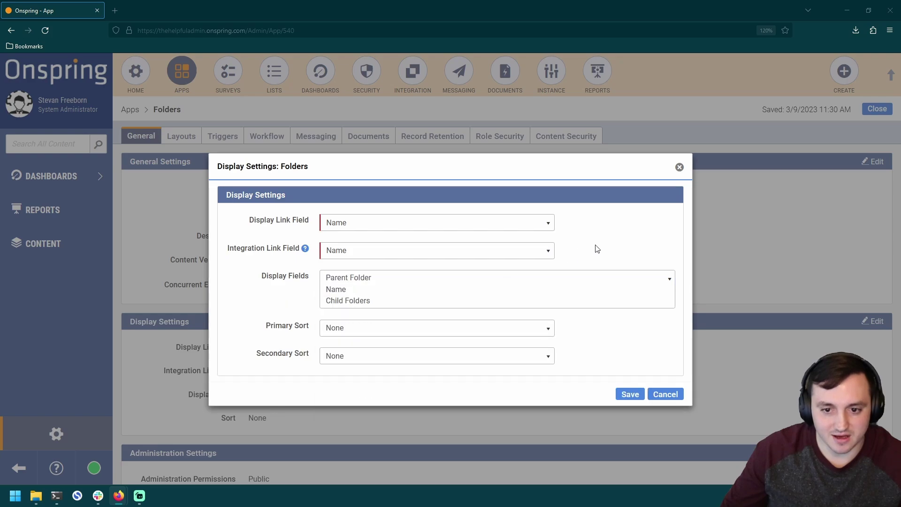
left_click(629, 396)
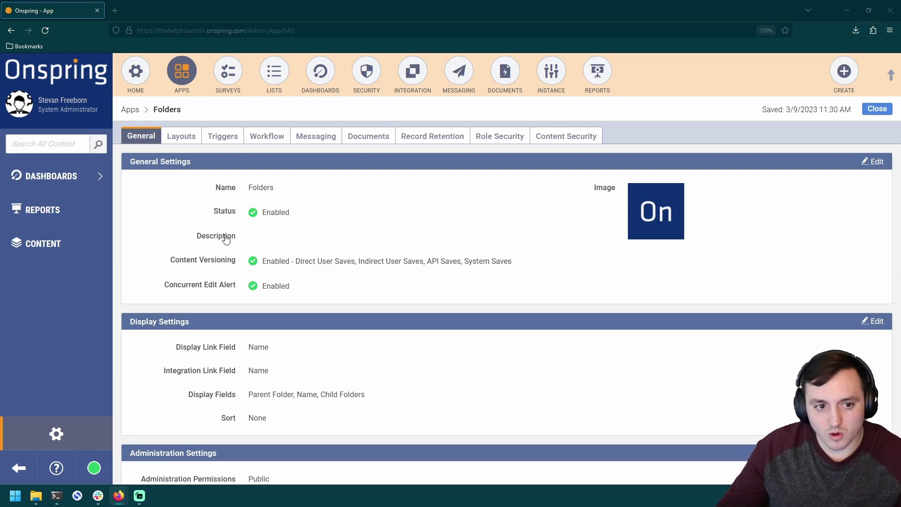
Step: Filter the content apps by Folders and open the Folders app's content
left_click(62, 249)
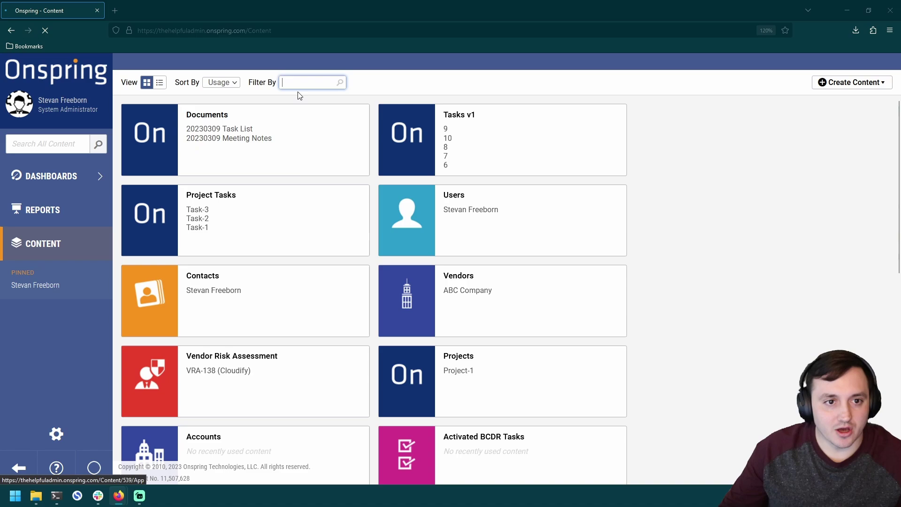
left_click(303, 82)
type("Folde")
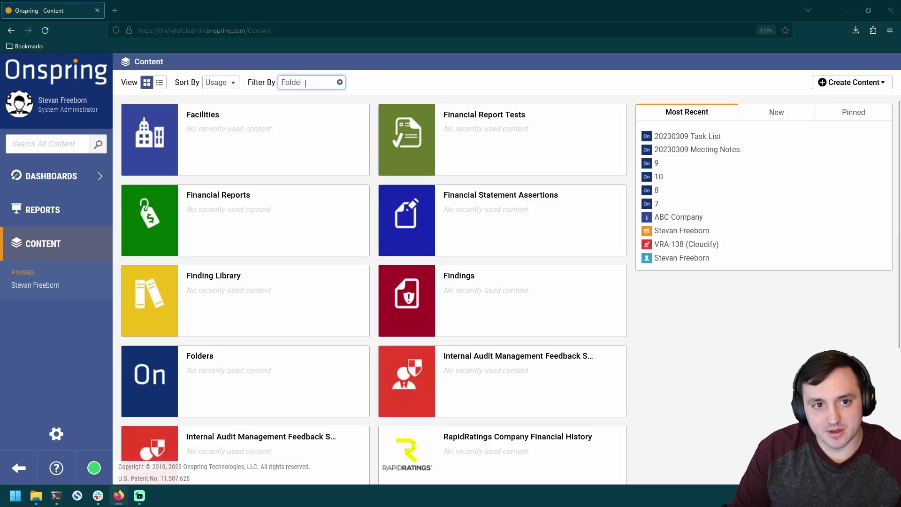
type("rs")
left_click(231, 122)
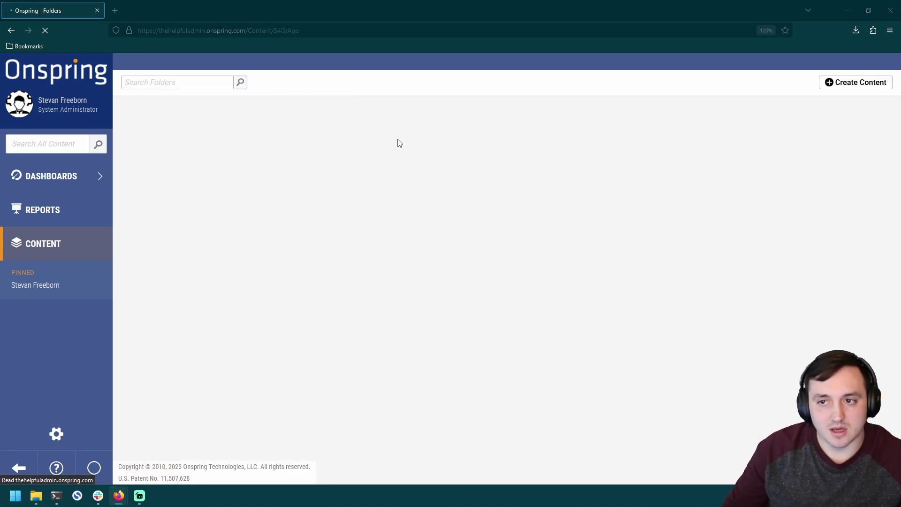
Step: Create a folder record named Business without a parent folder and save it
left_click(853, 89)
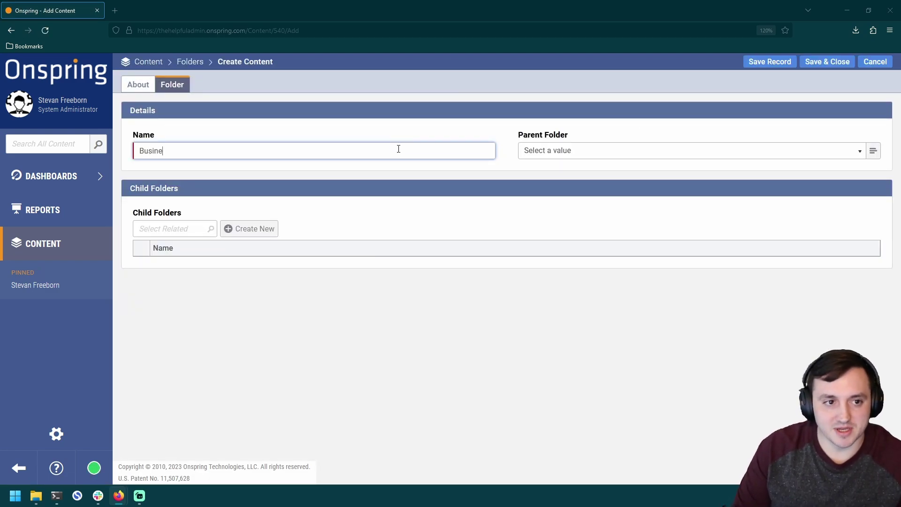
double_click(454, 134)
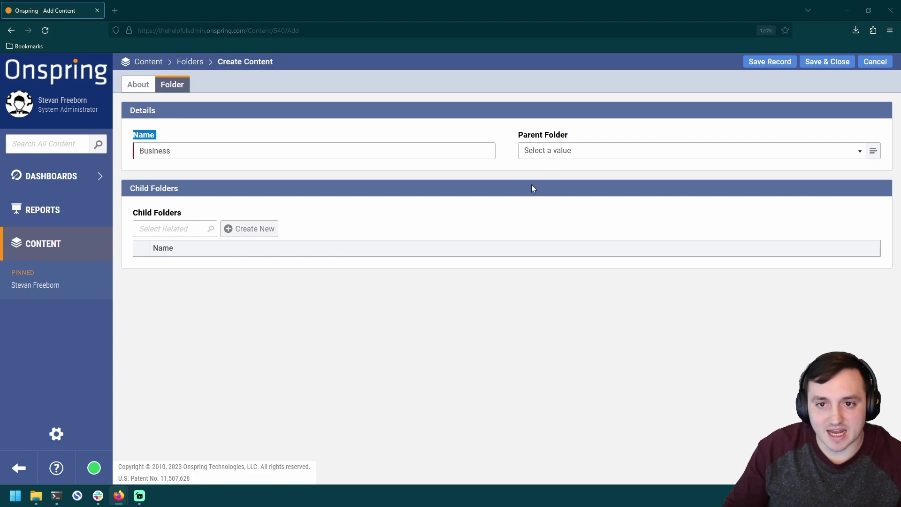
left_click(770, 62)
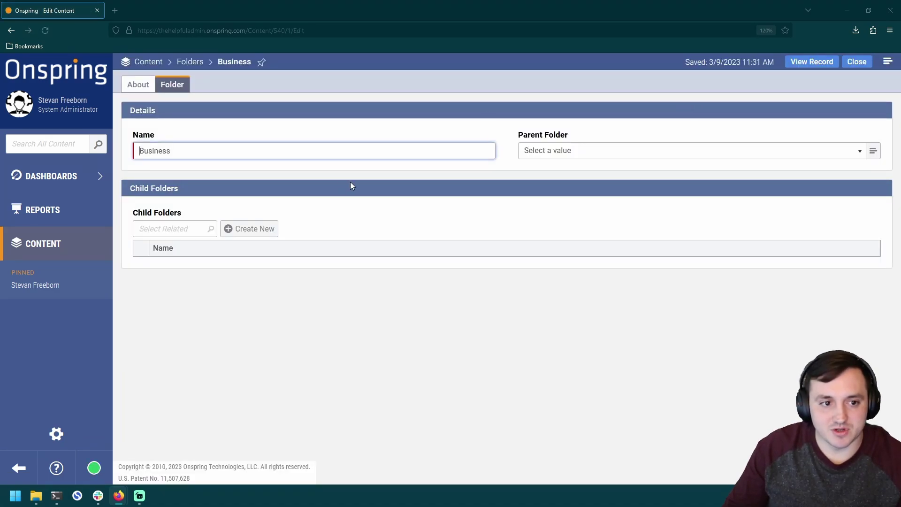
Step: Create two child folders named Admin and Project Phoenix under the Business folder, saving each record
left_click(259, 233)
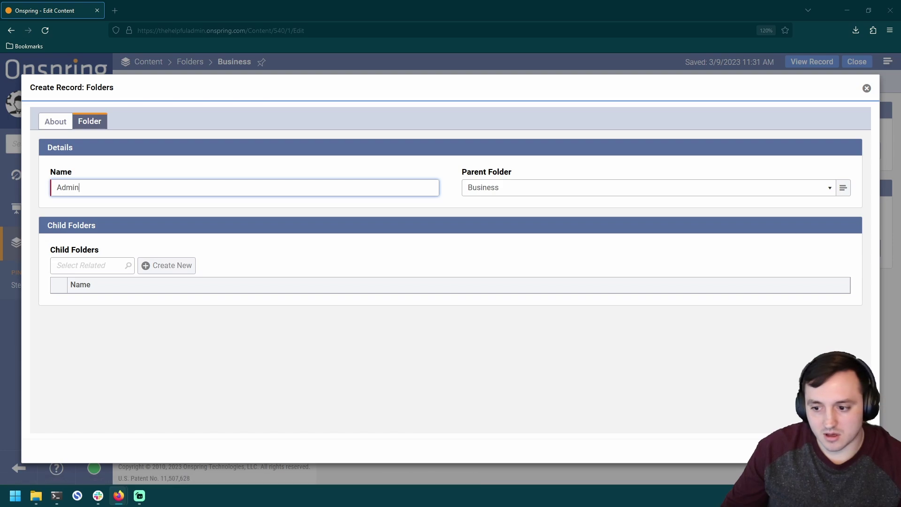
key("Return")
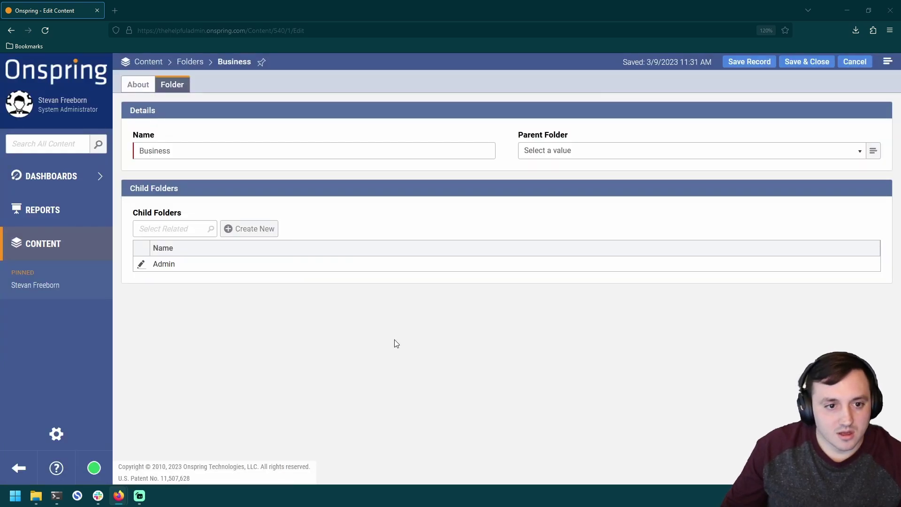
left_click(270, 229)
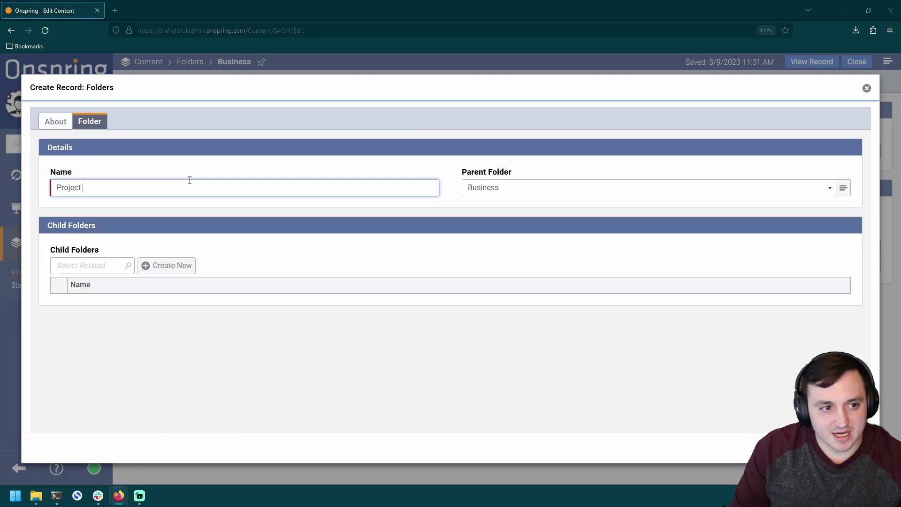
type("Project Phoenix")
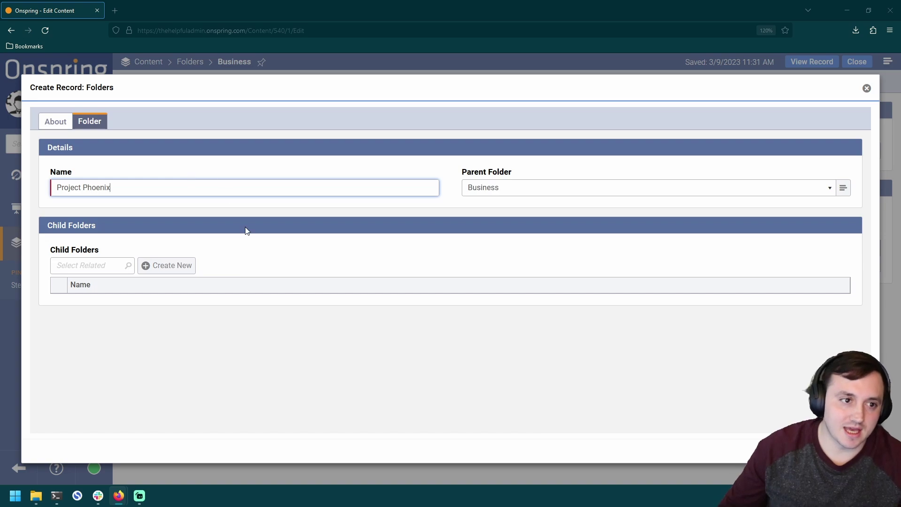
left_click(425, 241)
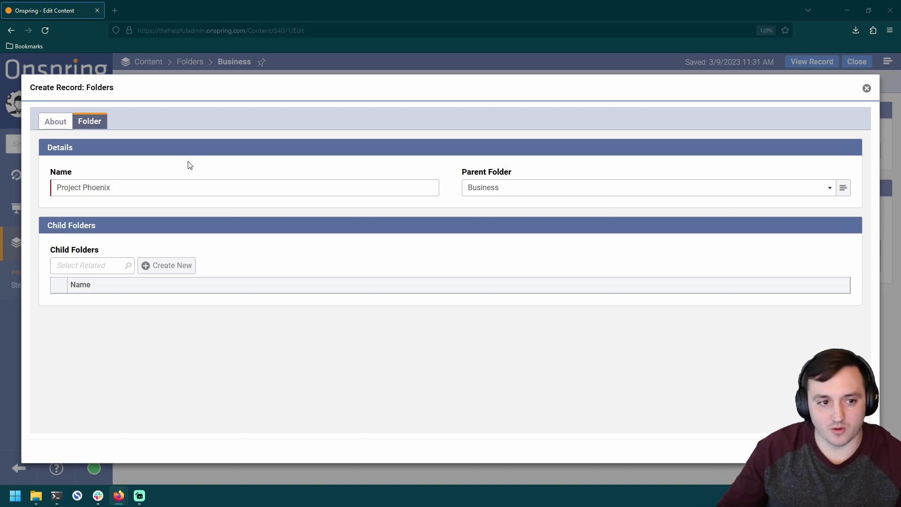
left_click(840, 450)
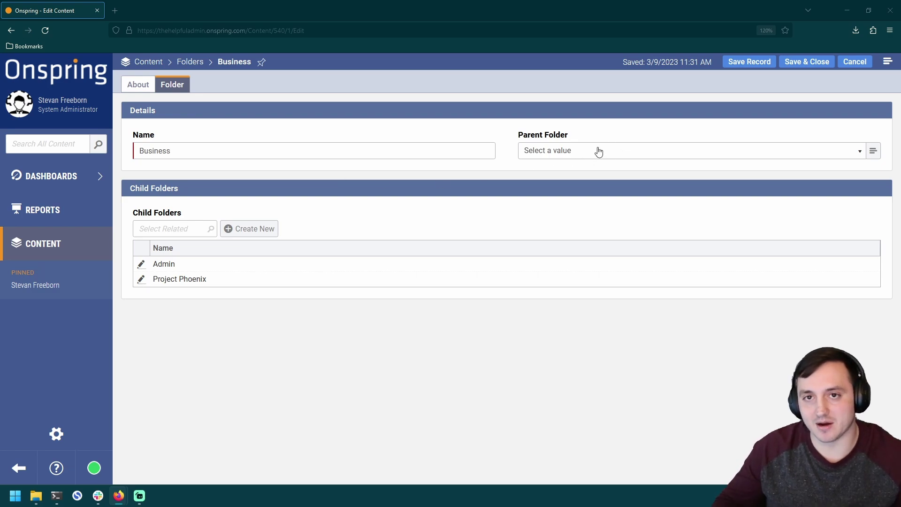
Step: Open the Admin child folder's record and follow its Parent Folder link back to Business
left_click(216, 267)
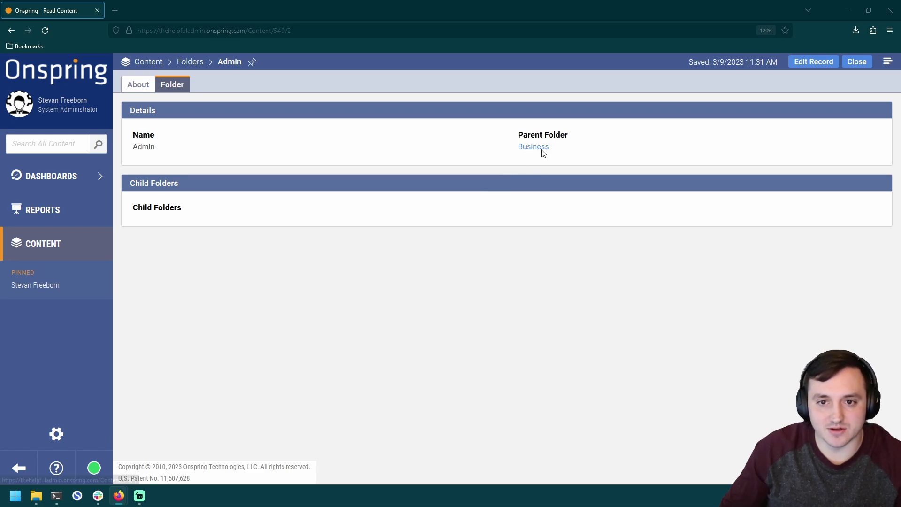
left_click(530, 149)
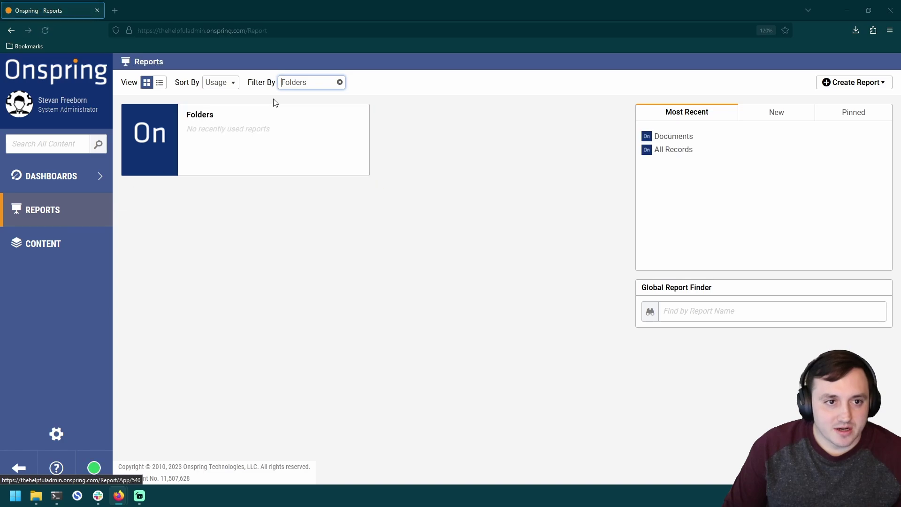
Step: Create a blank saved report named Folders with Documents for the Folders app, with security set to Public
left_click(197, 115)
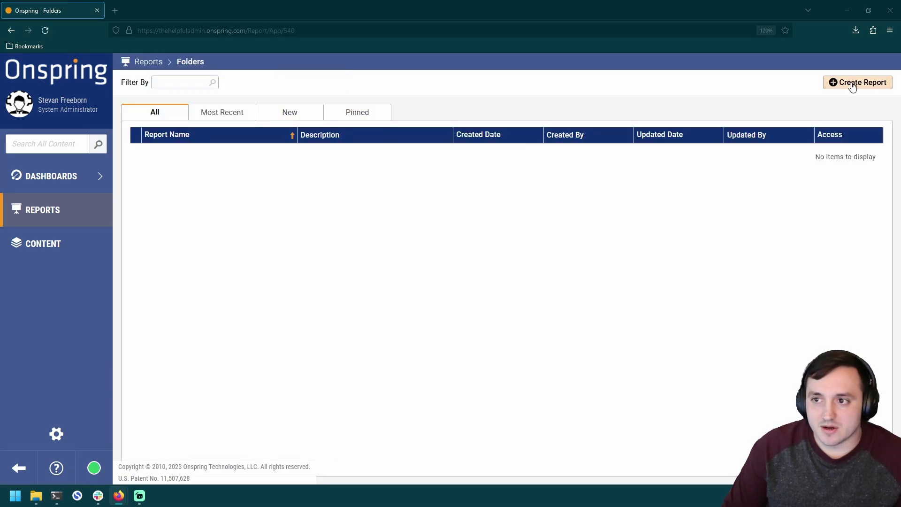
left_click(853, 82)
left_click(410, 258)
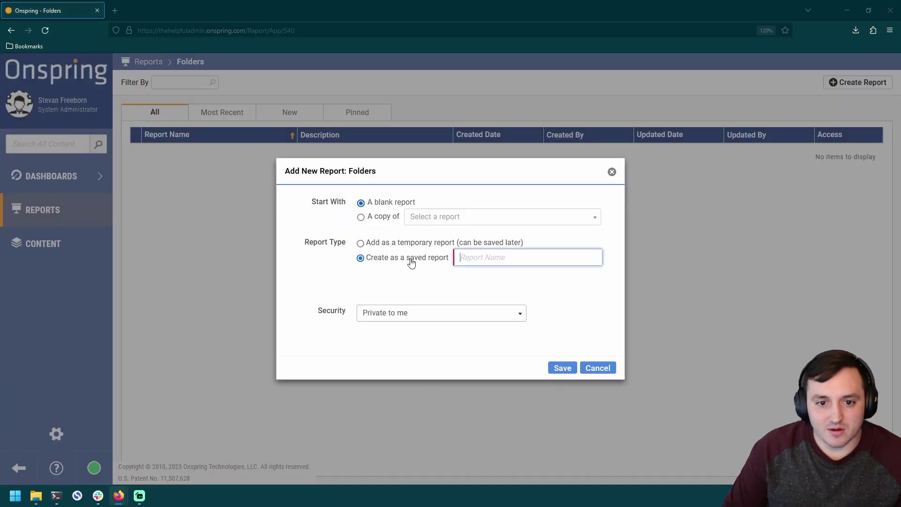
left_click(476, 261)
type("Folder")
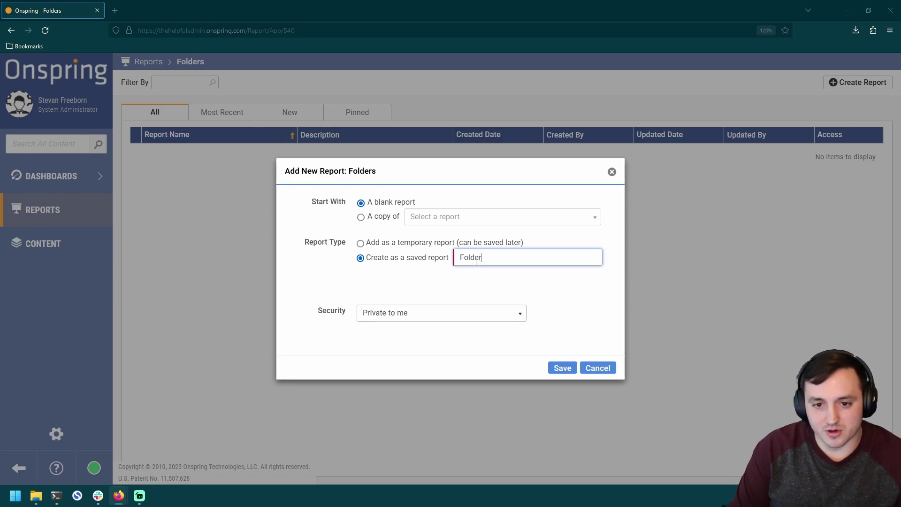
type("s with")
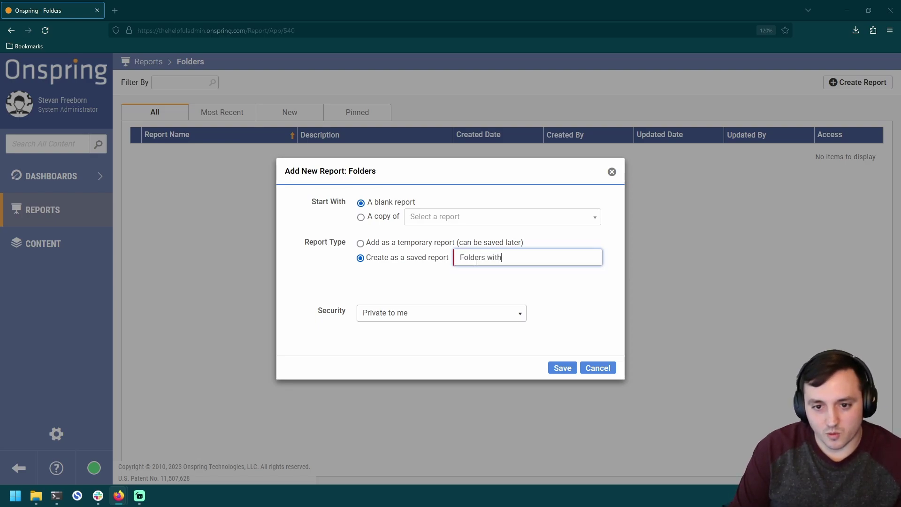
type(" Documents")
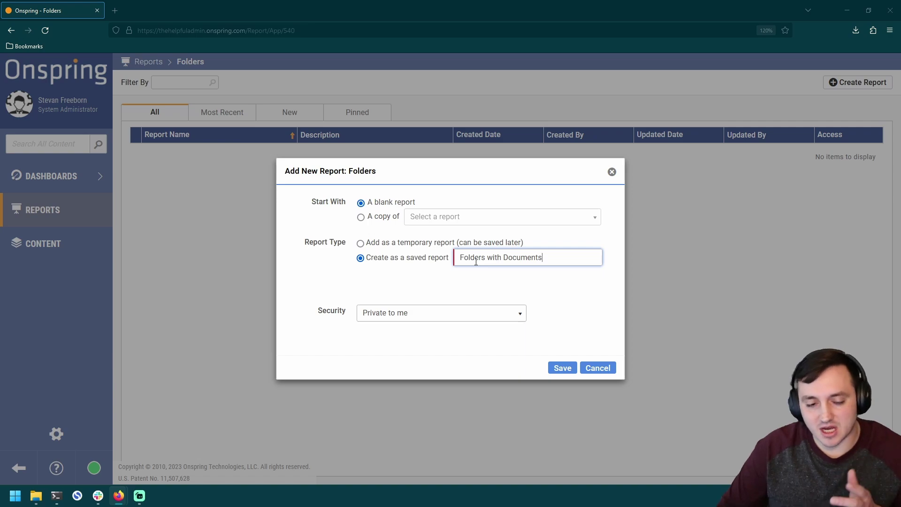
left_click(479, 314)
left_click(431, 366)
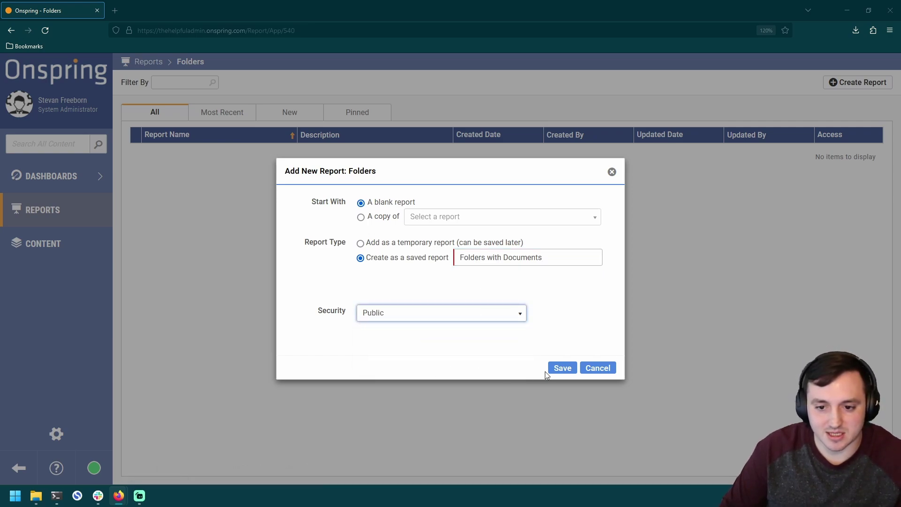
left_click(562, 368)
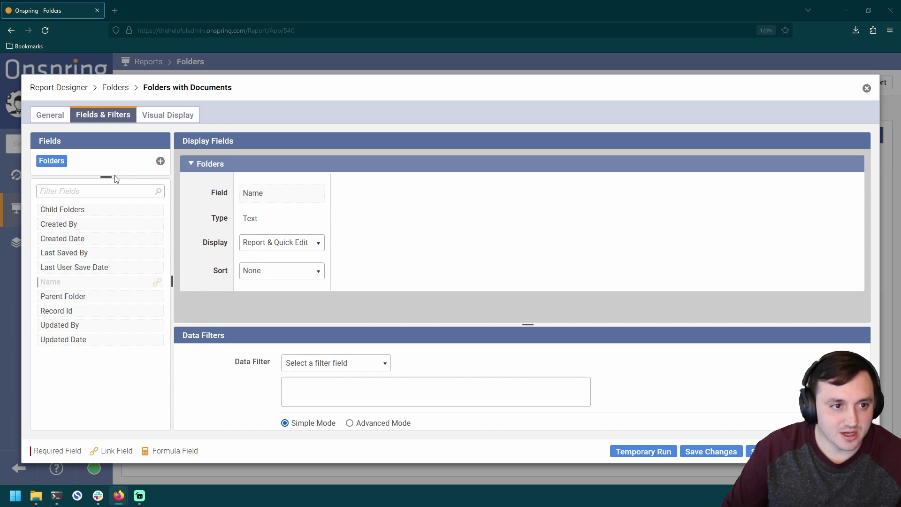
Step: Enlarge the relationship area of the report designer and add Child Folders as a reference field under Folders
left_click_drag(109, 177, 107, 207)
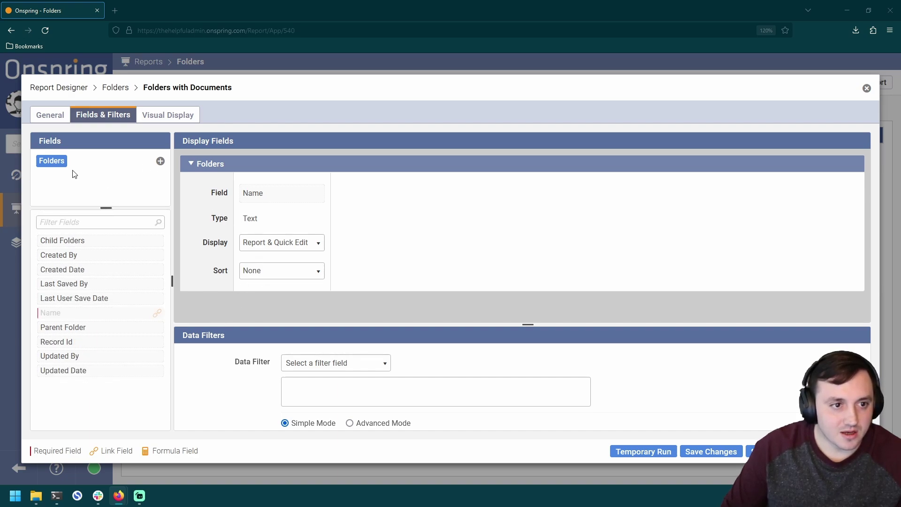
left_click(160, 162)
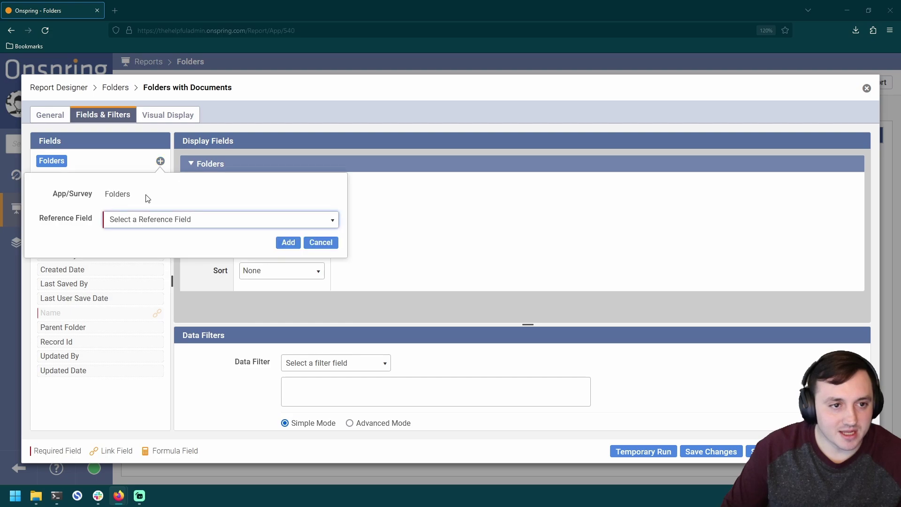
left_click(159, 227)
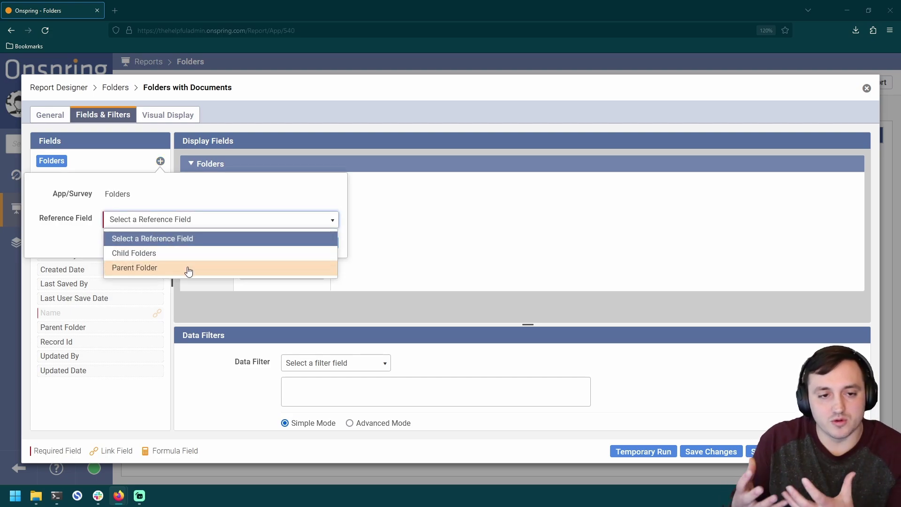
left_click(152, 259)
left_click(287, 243)
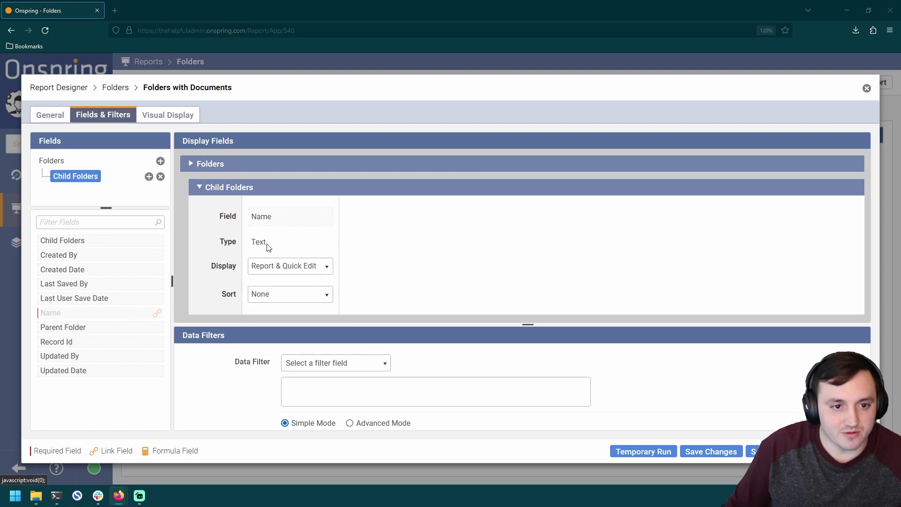
Step: Examine the display fields of the Folders and Child Folders levels, leaving both sections collapsed
left_click(193, 164)
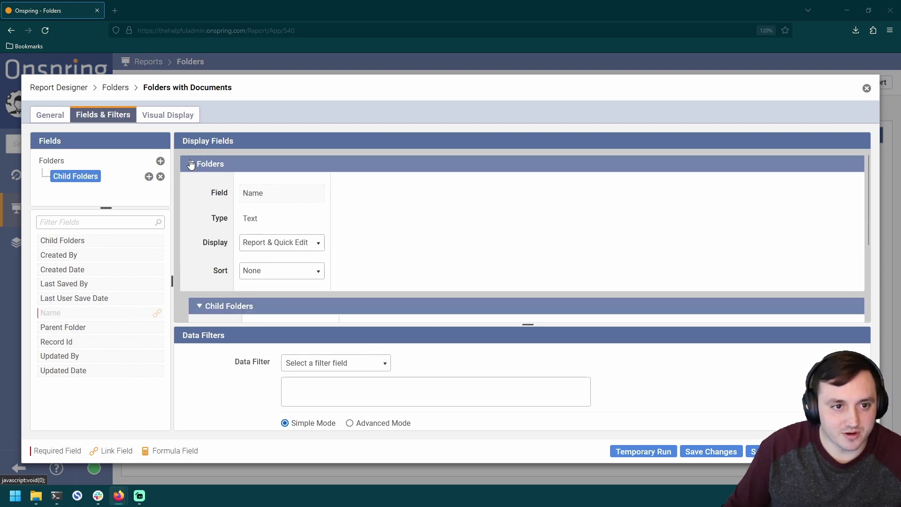
left_click(191, 164)
left_click(199, 189)
left_click(199, 189)
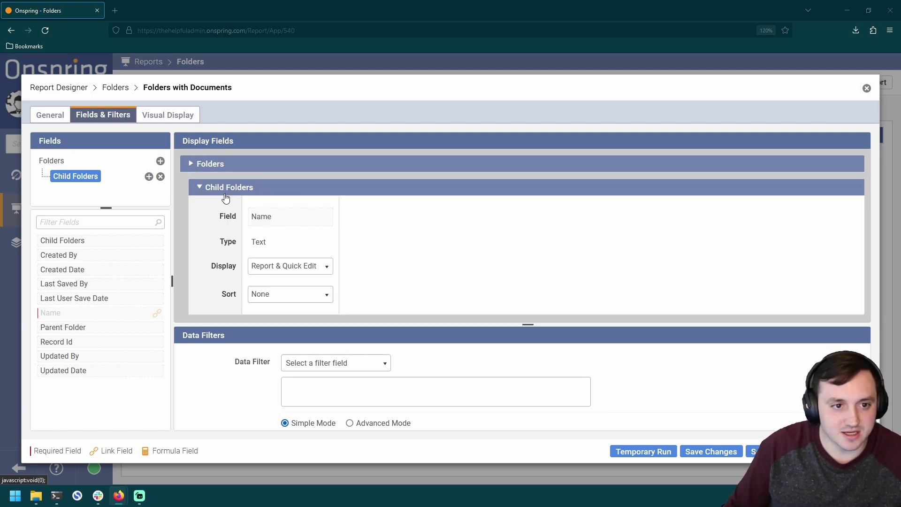
left_click(199, 188)
left_click(209, 189)
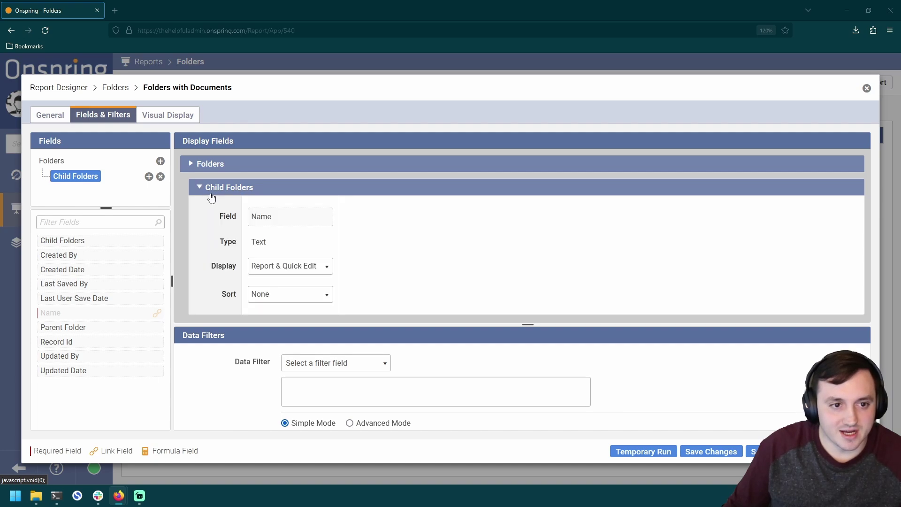
left_click(211, 190)
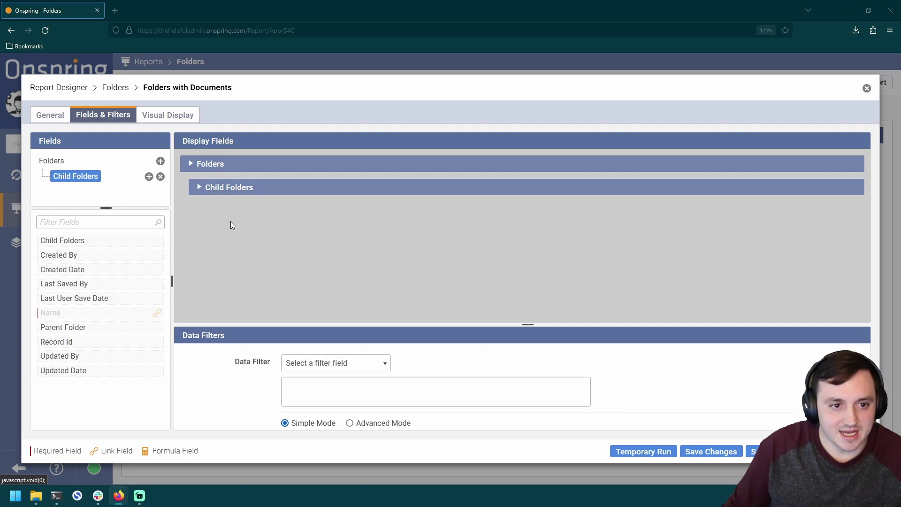
Step: Add a second-level Child Folders reference beneath the report's existing Child Folders relationship
left_click(148, 177)
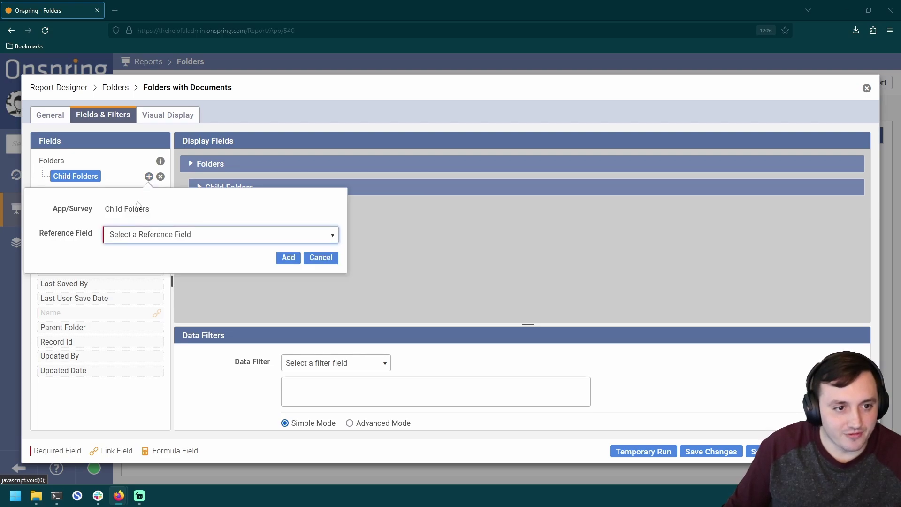
double_click(139, 235)
left_click(139, 235)
left_click(141, 269)
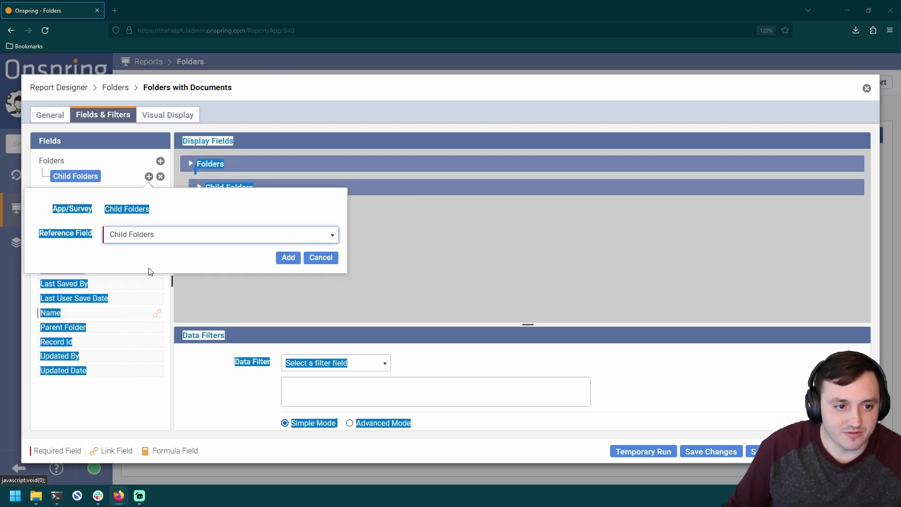
left_click(288, 257)
left_click(209, 212)
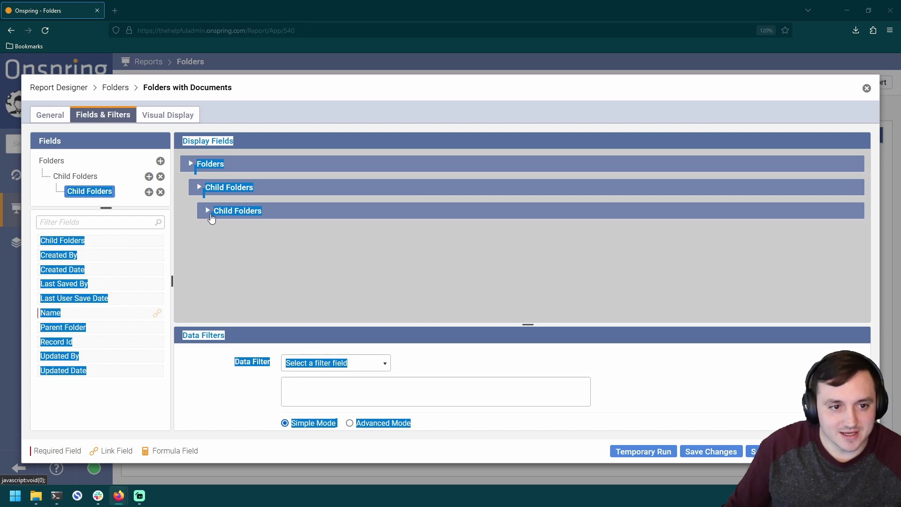
left_click(241, 236)
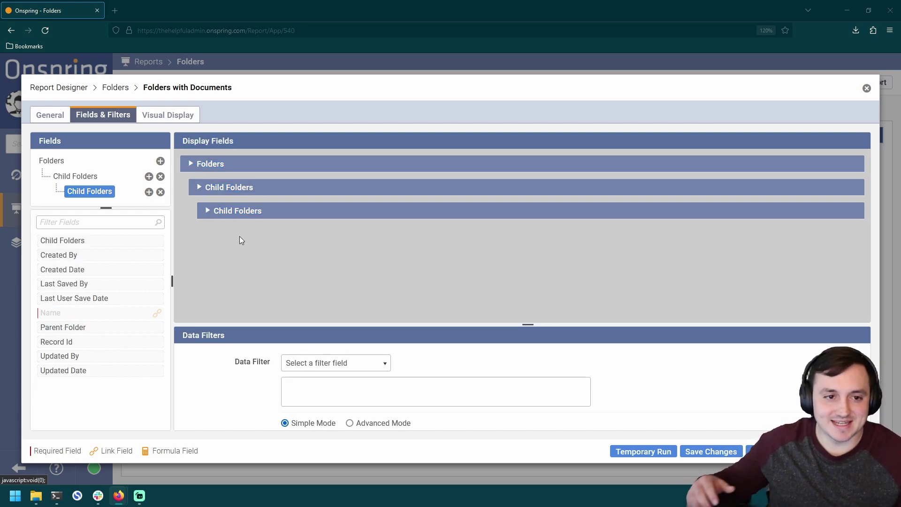
Step: Delete the nested second-level Child Folders relationship and expand the display fields of the remaining Child Folders level
left_click(160, 192)
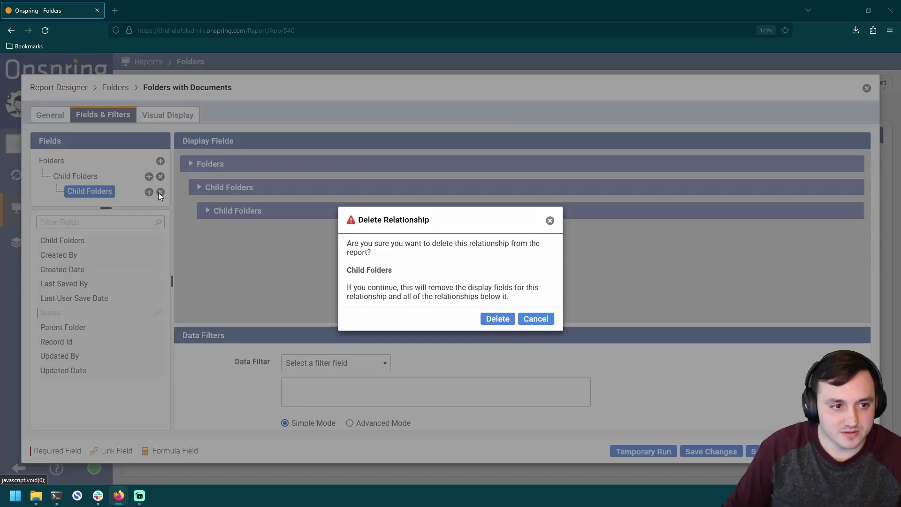
left_click(493, 319)
left_click(200, 187)
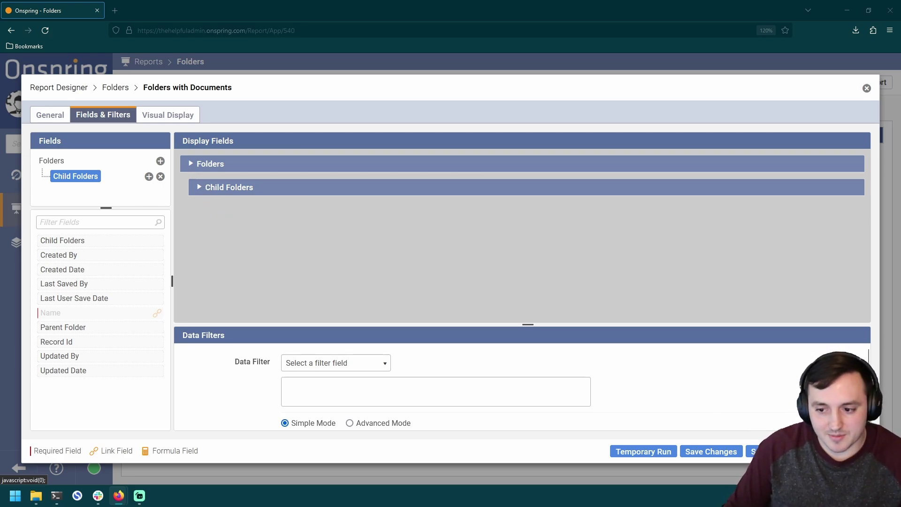
left_click(197, 188)
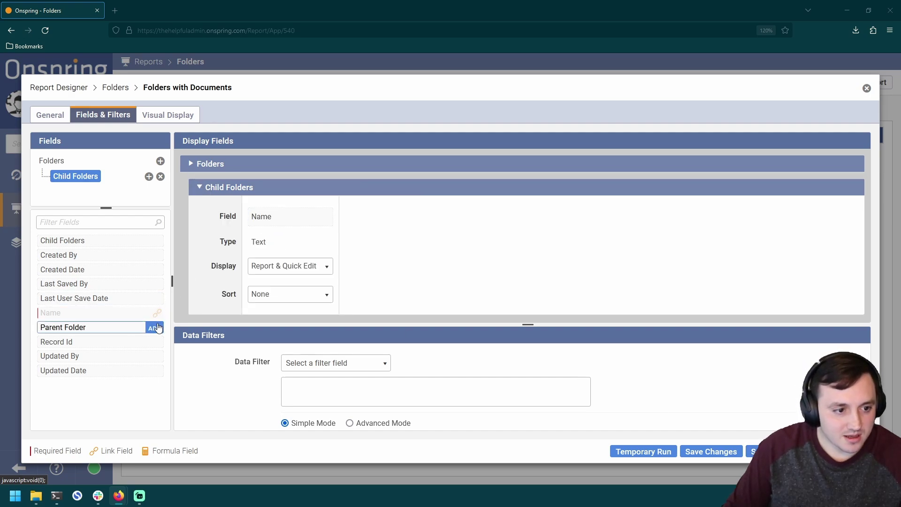
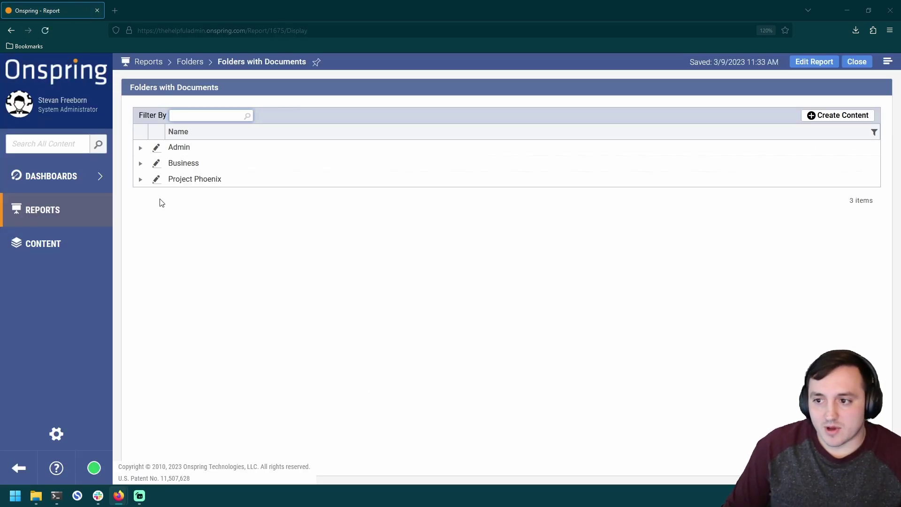
Step: Expand the Admin and Business rows of the Folders with Documents report to examine their child folders, then collapse them
left_click(140, 147)
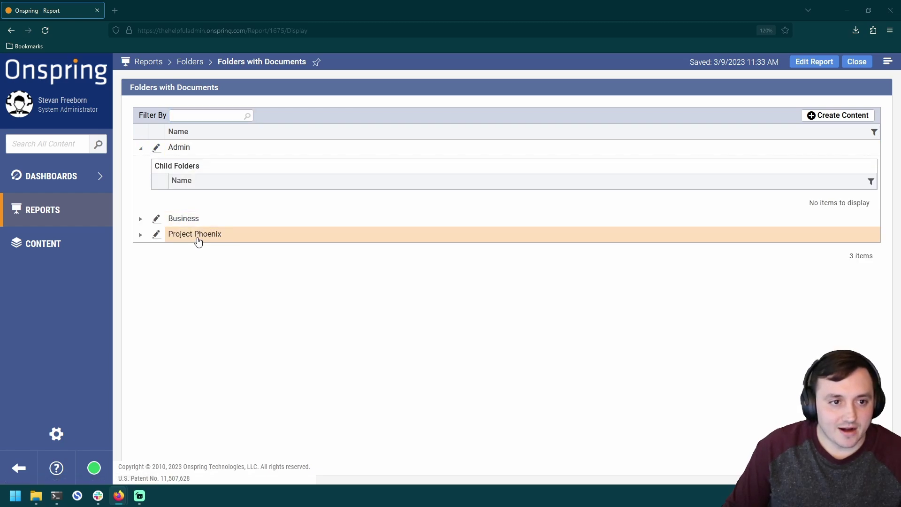
left_click(140, 219)
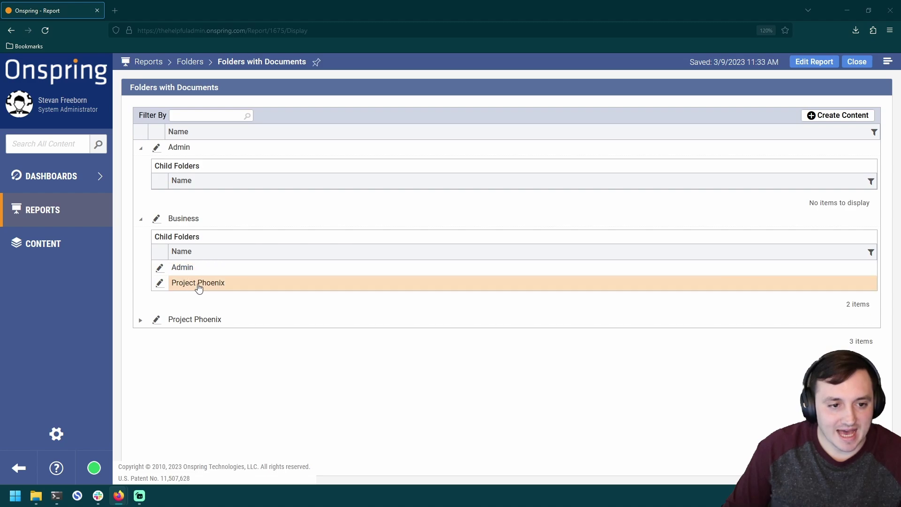
left_click(142, 220)
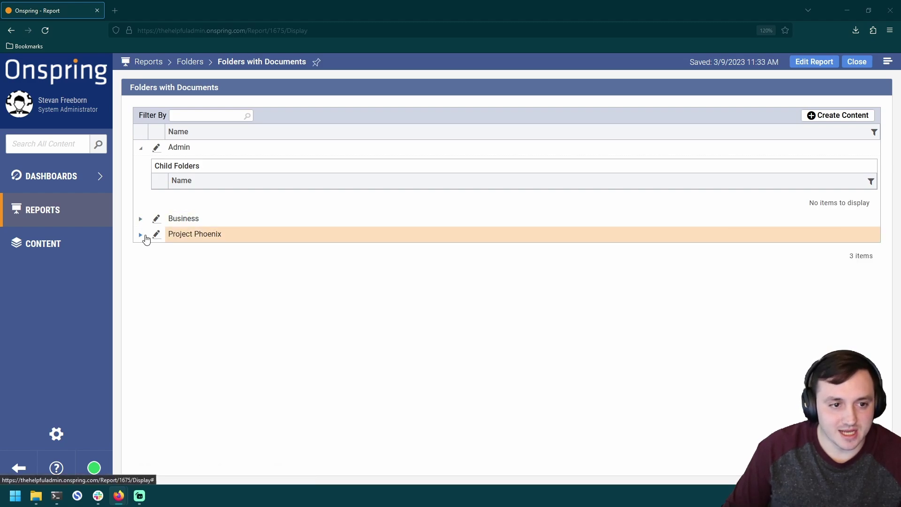
left_click(140, 150)
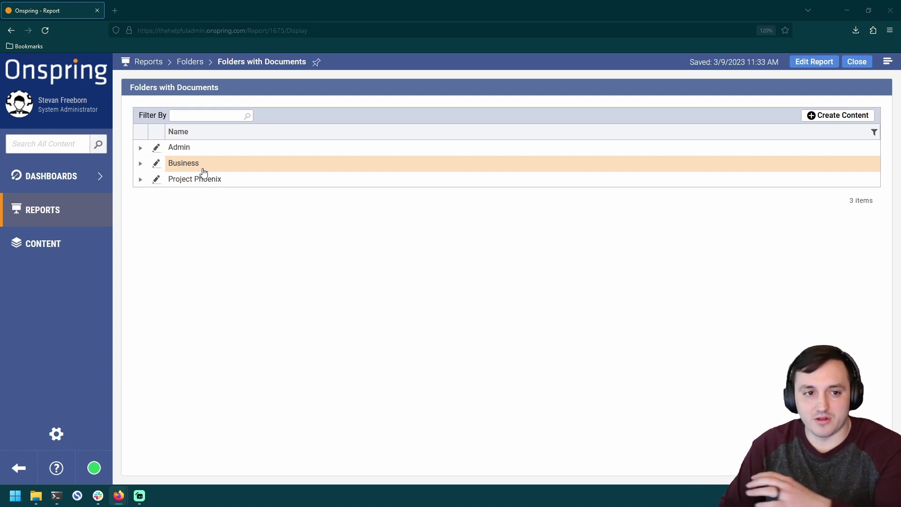
Step: Add a data filter requiring Parent Folder to be empty, save and run the report, and check the child folders of Business
left_click(143, 168)
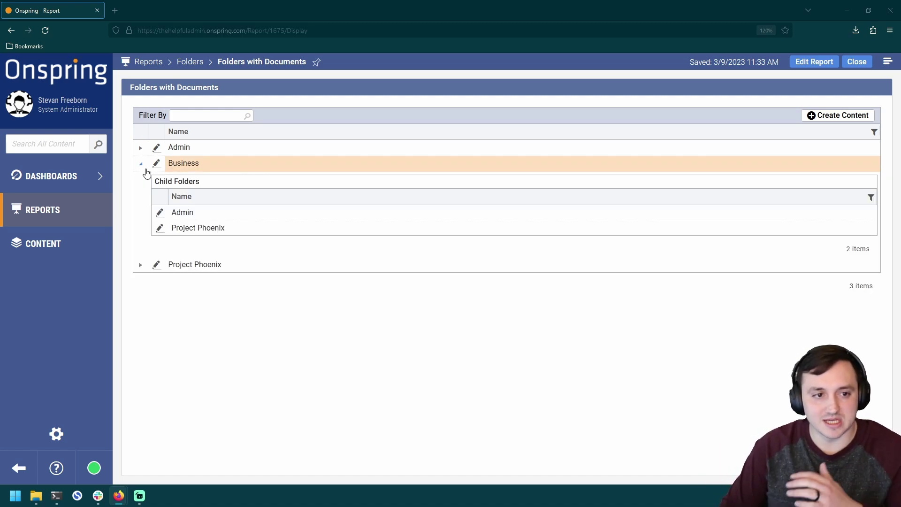
left_click(143, 168)
left_click(813, 61)
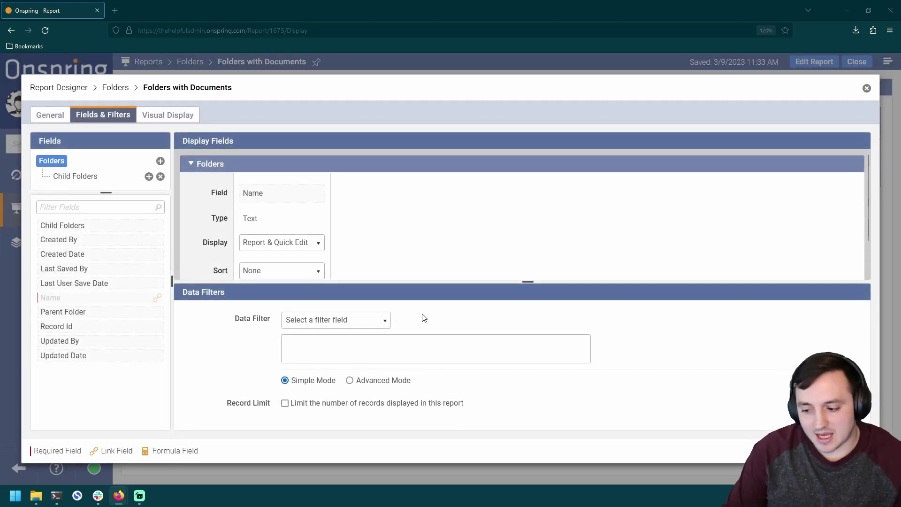
left_click(329, 319)
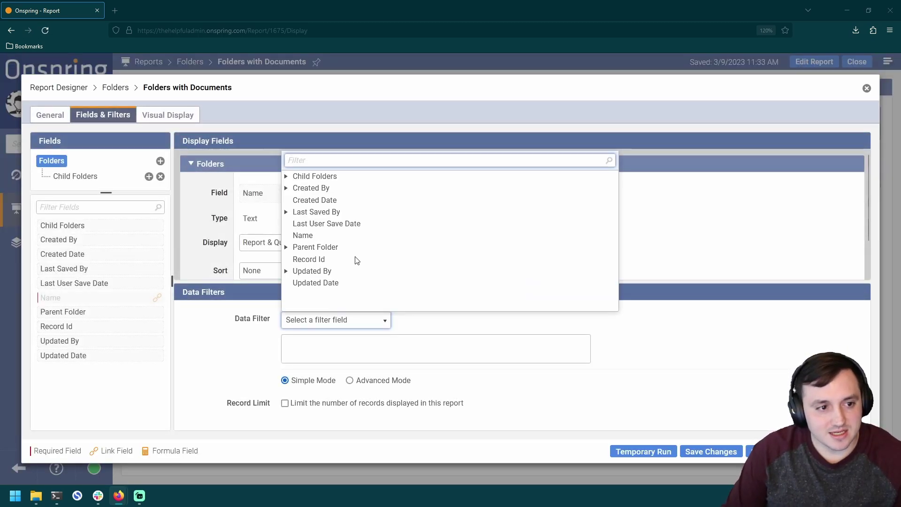
left_click(328, 248)
left_click(475, 324)
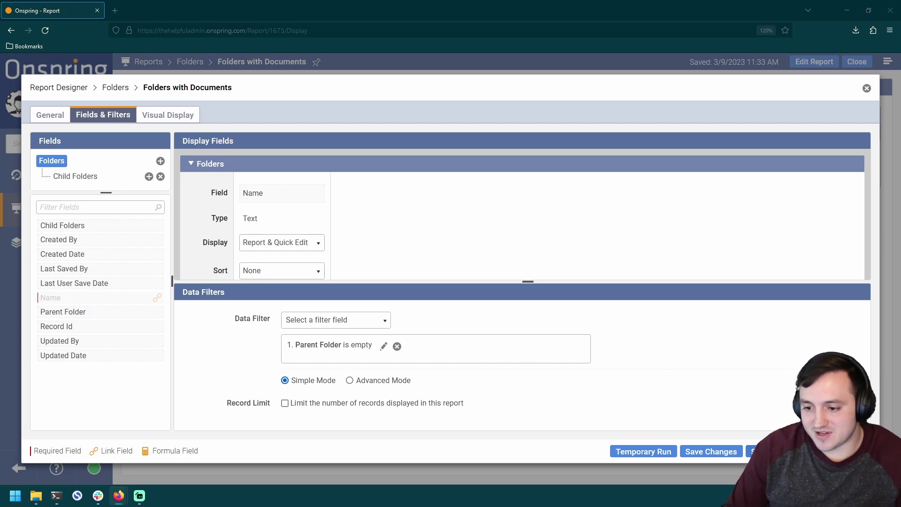
left_click(762, 451)
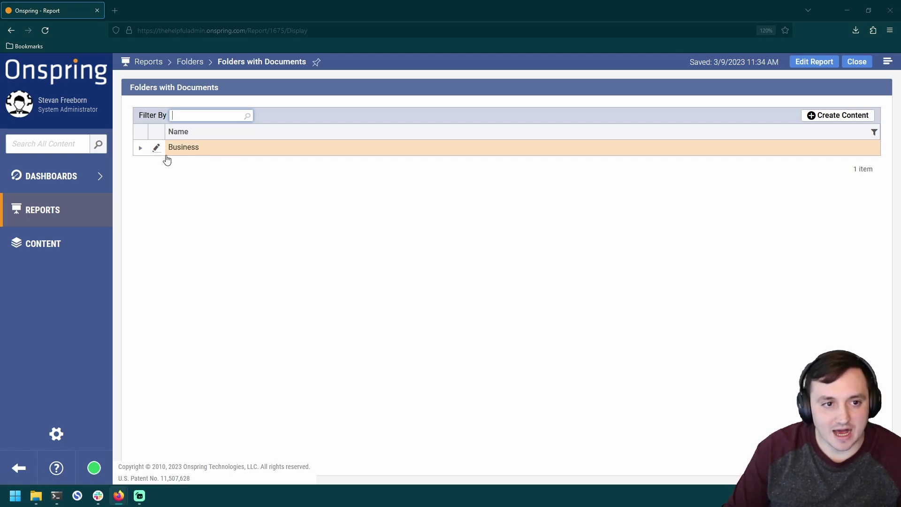
left_click(140, 148)
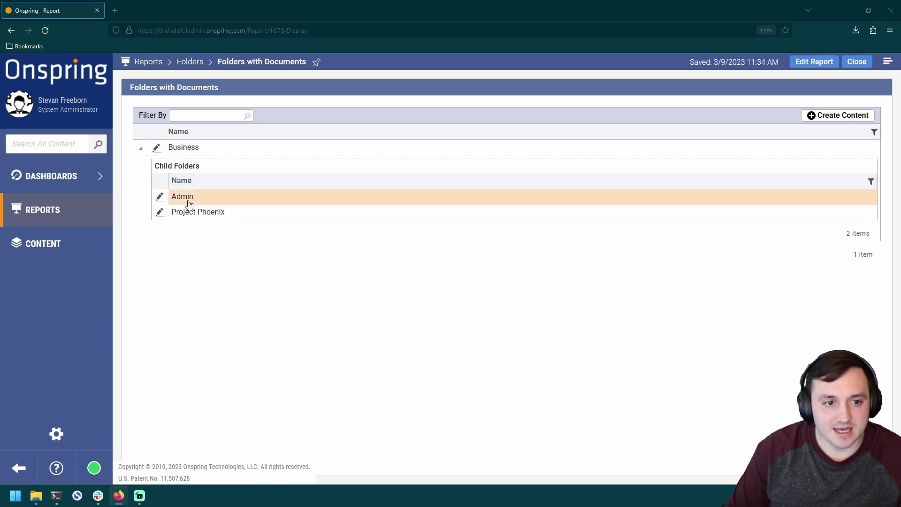
left_click(140, 149)
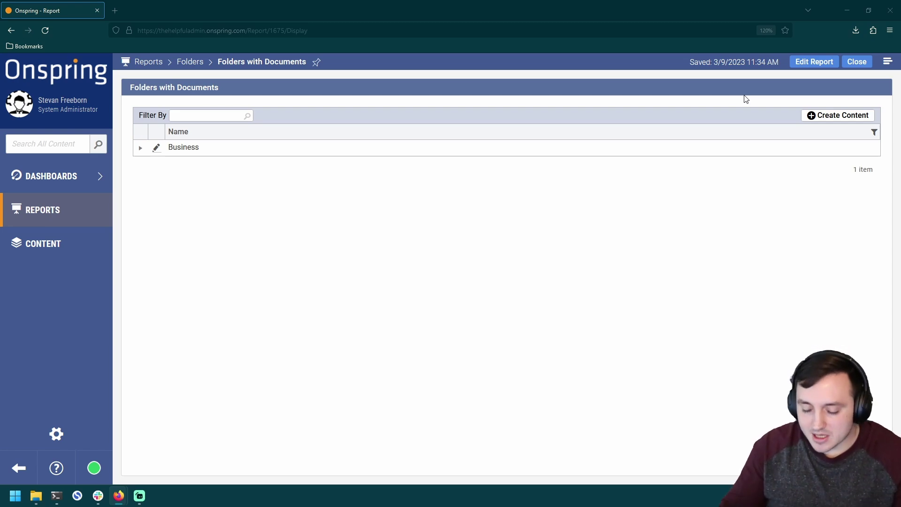
Step: Open the Default Layout of the Documents app in the layout designer
left_click(95, 432)
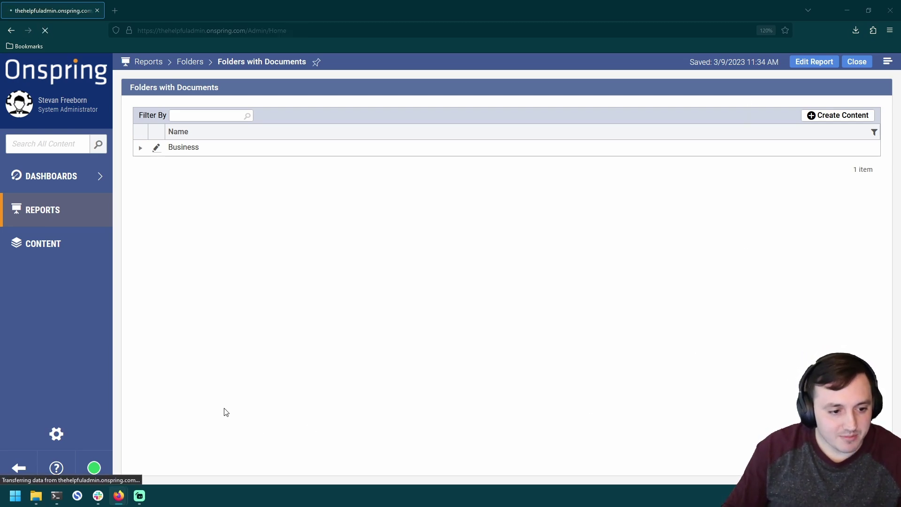
left_click(227, 169)
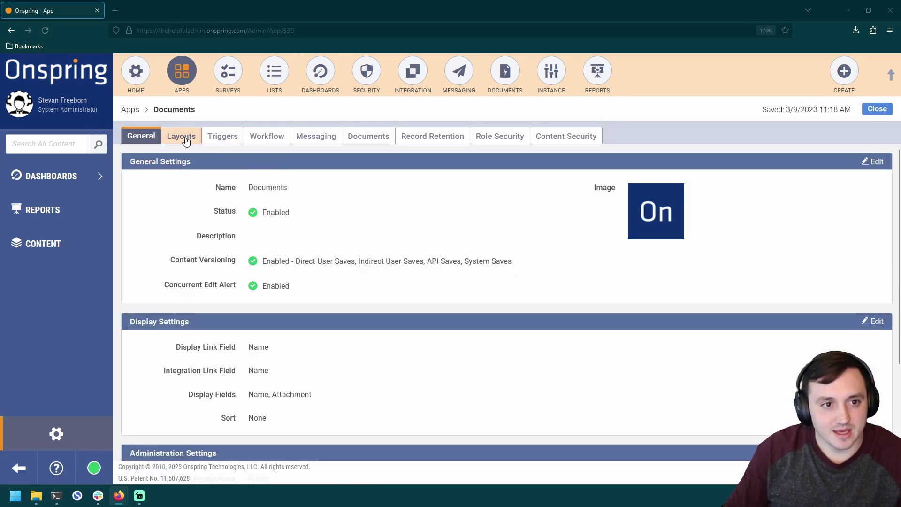
left_click(191, 140)
left_click(187, 203)
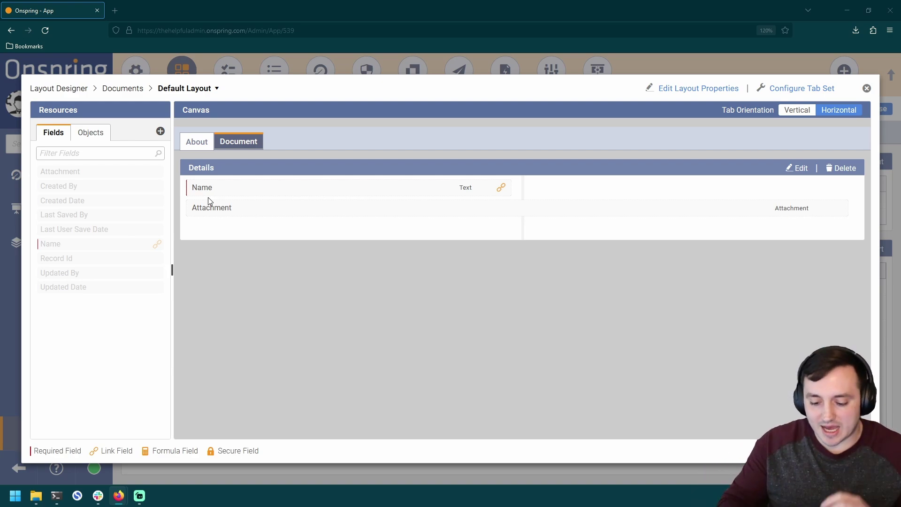
Step: Create a new reference field named Folder in the Documents app that references the Folders app
left_click(160, 132)
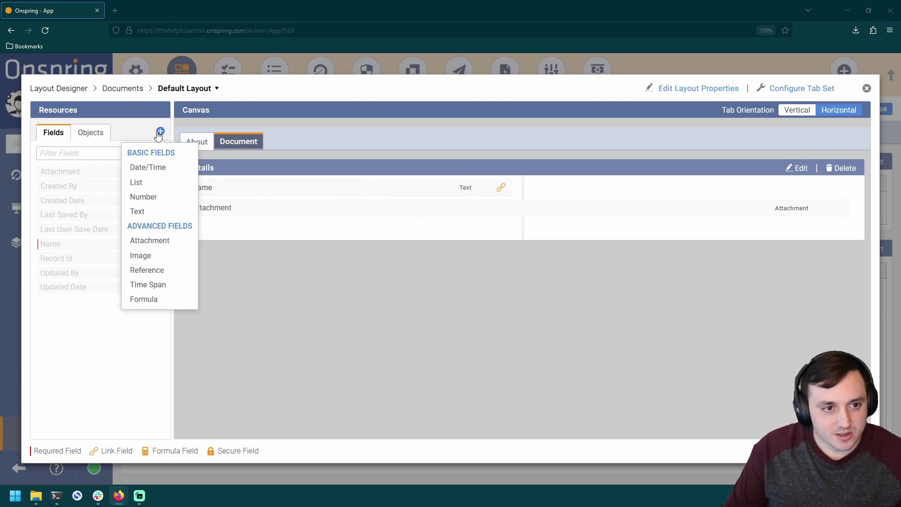
left_click(175, 270)
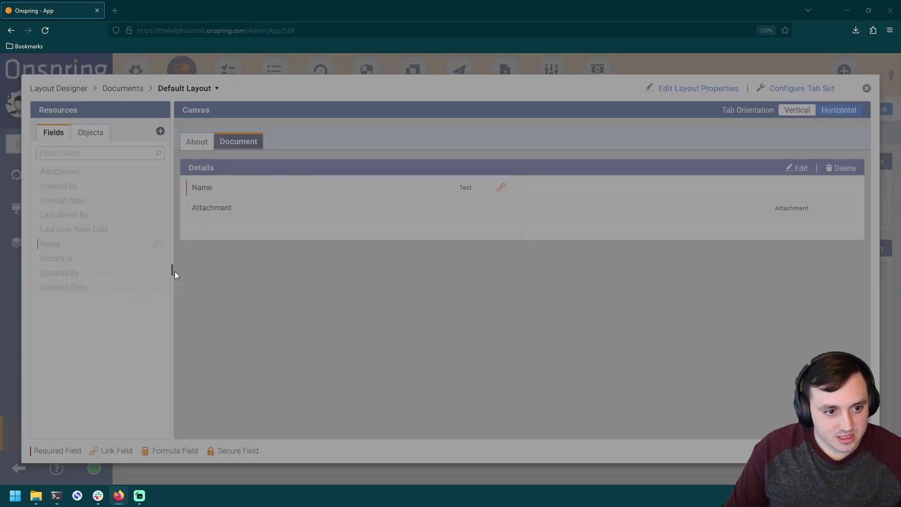
left_click(494, 310)
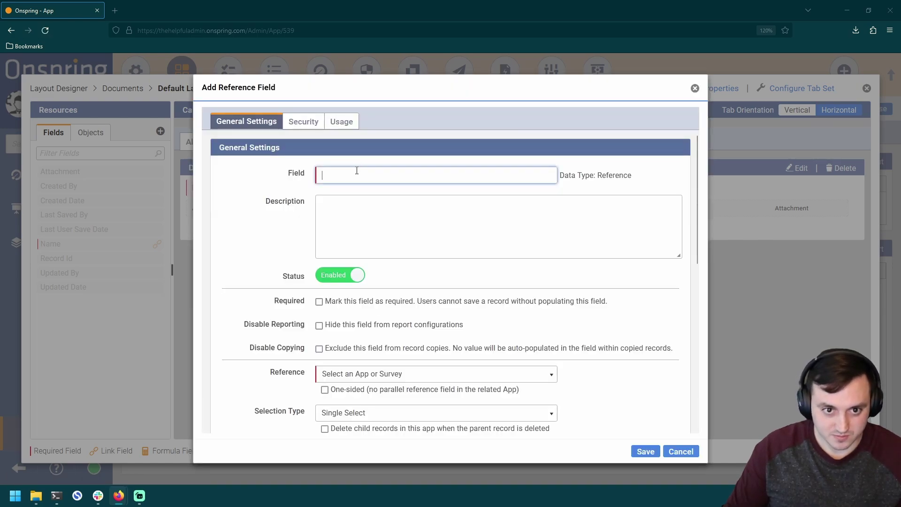
left_click(358, 174)
type("Folder")
scroll(581, 268, "down", 2)
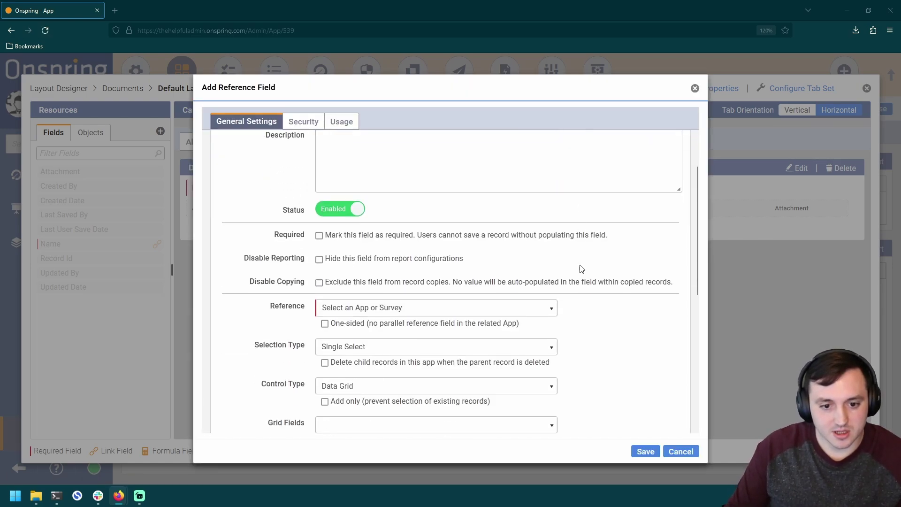
left_click(548, 270)
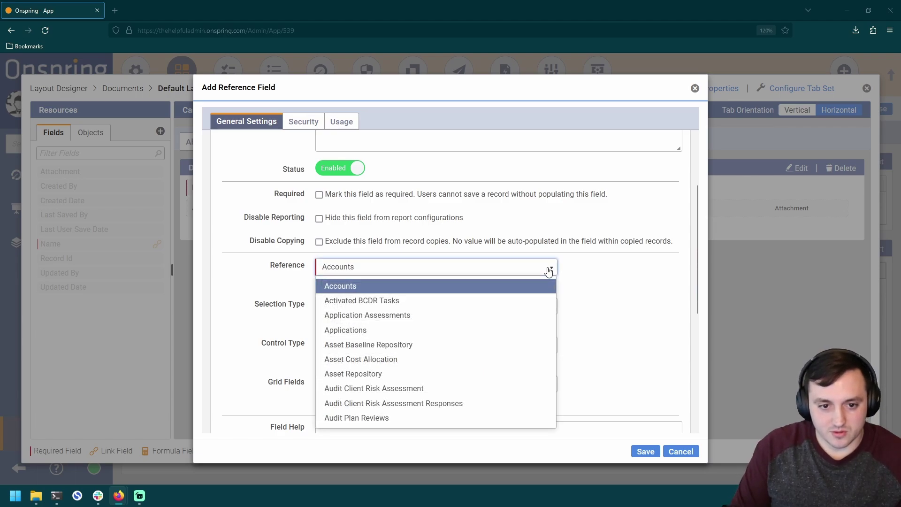
type("fo")
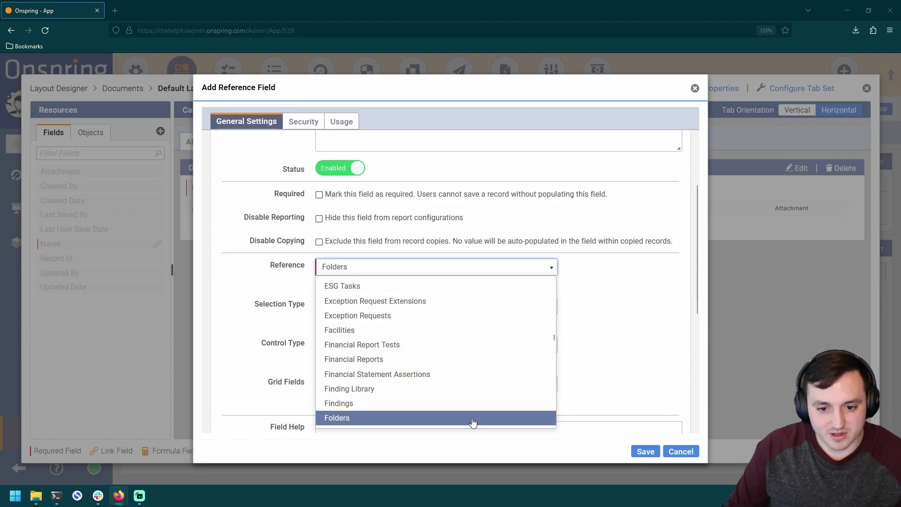
left_click(472, 419)
Step: Save the Folder field with a Dropdown control type and place it beside Name in the Details section of the saved layout
left_click(337, 313)
left_click(301, 324)
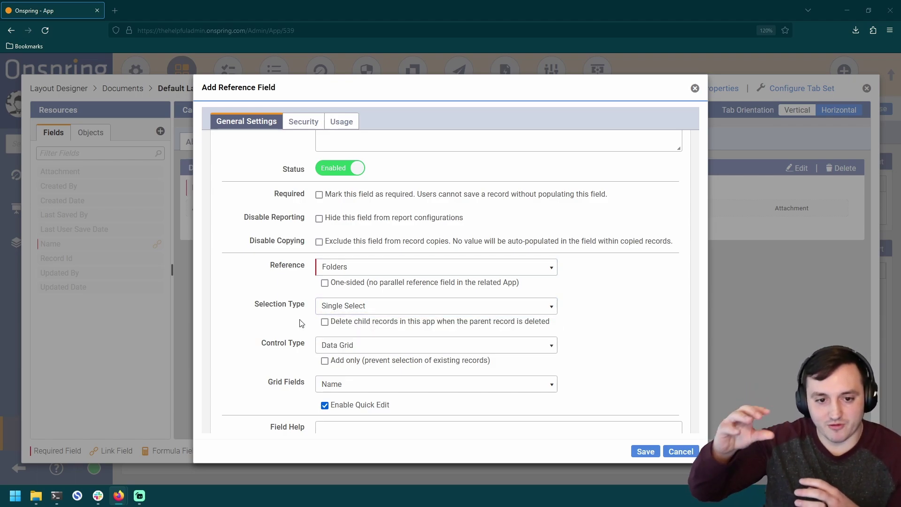
left_click(329, 348)
left_click(345, 365)
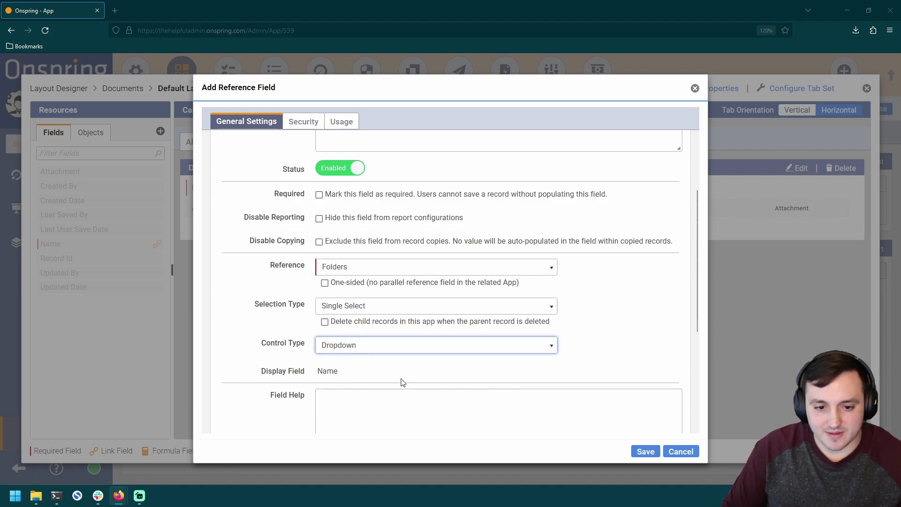
left_click(645, 453)
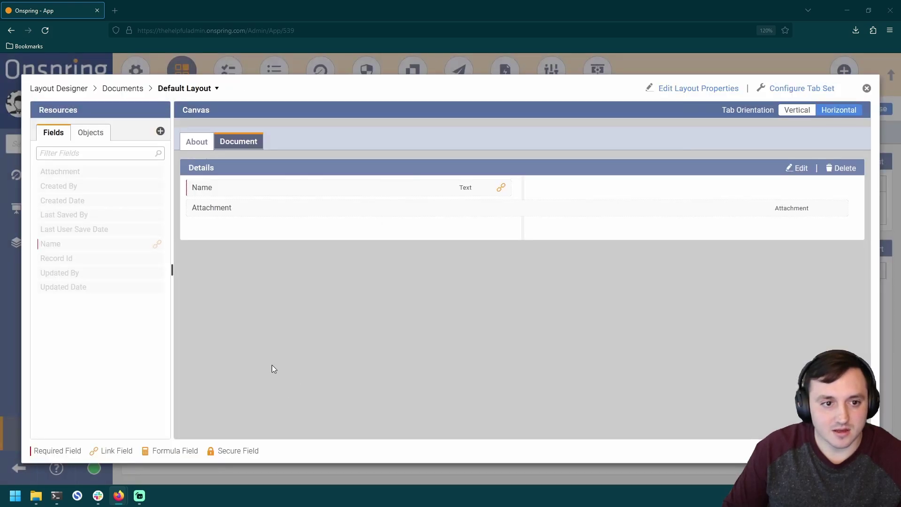
left_click_drag(84, 215, 603, 196)
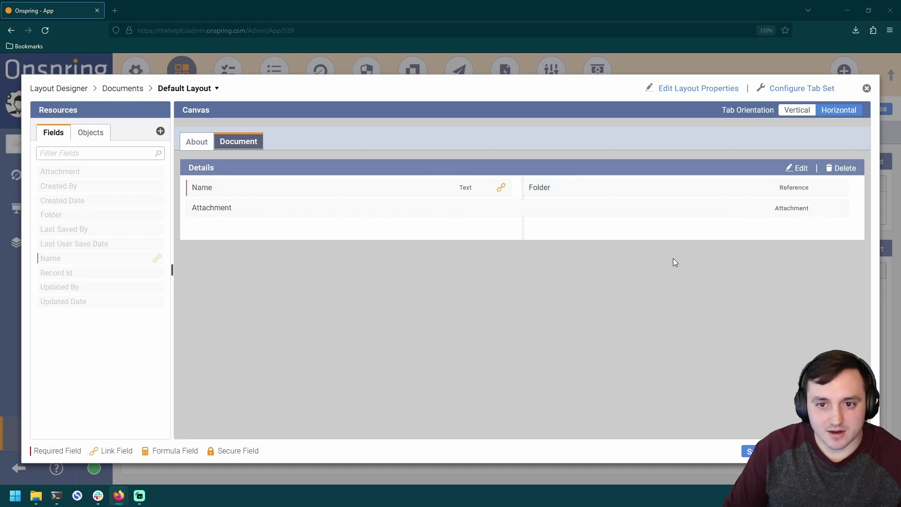
key("Escape")
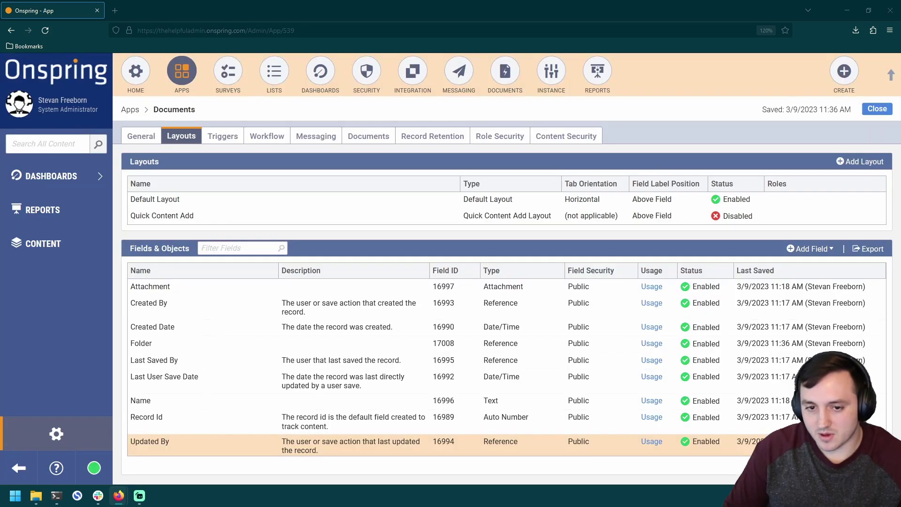
Step: Open the Default Layout of the Folders app in the layout designer
left_click(183, 88)
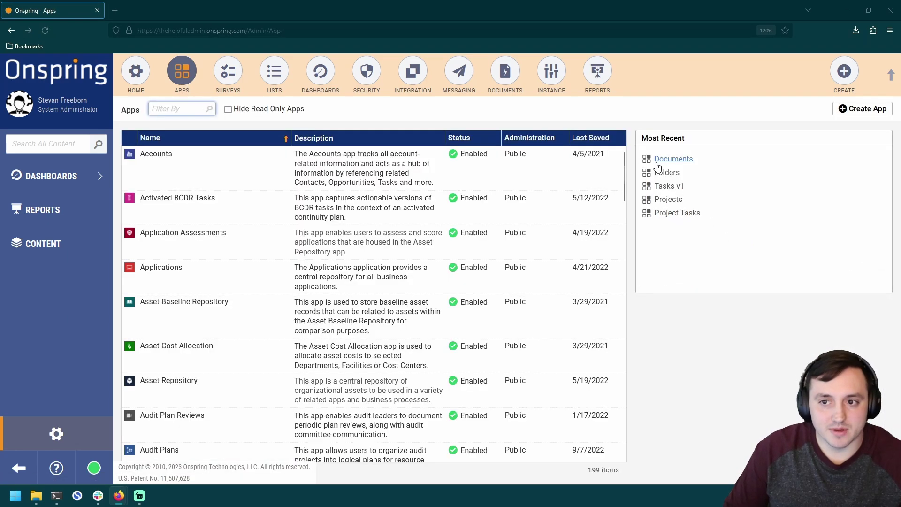
left_click(668, 173)
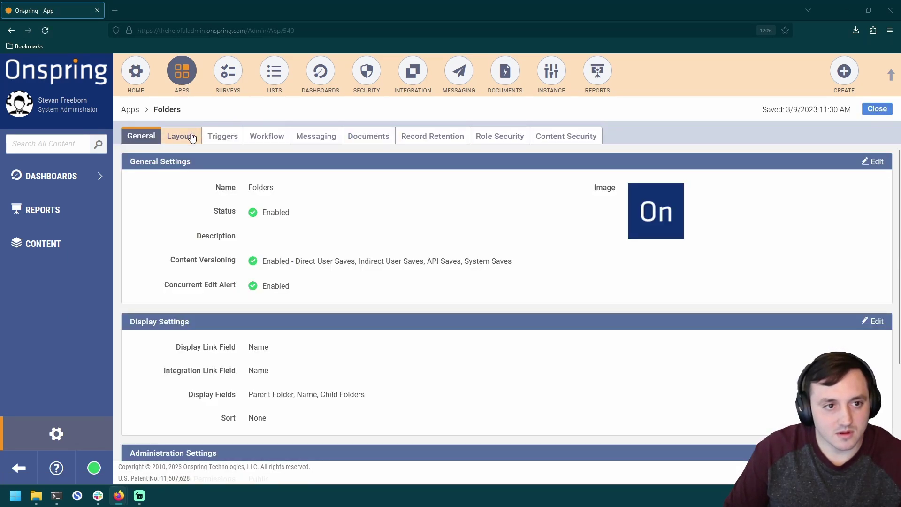
left_click(192, 137)
left_click(216, 199)
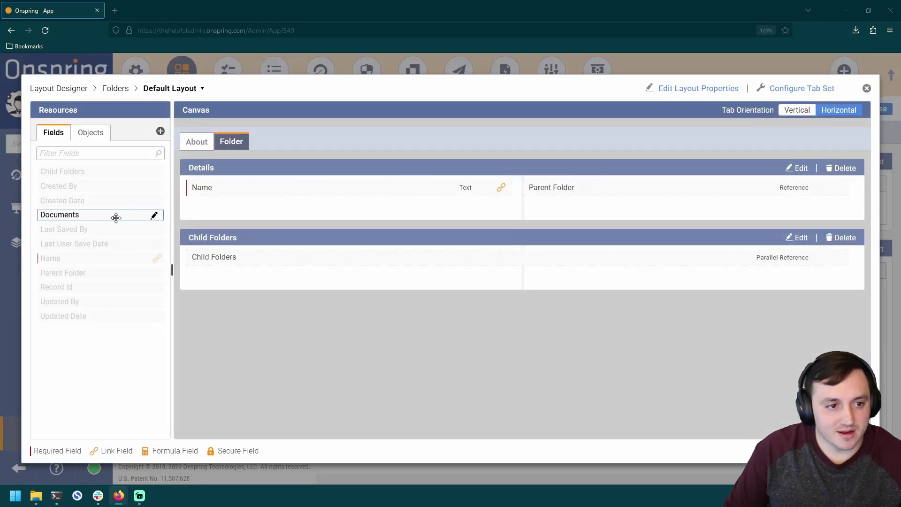
Step: Add a section named Documents below Child Folders and place the Documents field in it
left_click(90, 134)
left_click_drag(99, 186, 287, 310)
type("Documents")
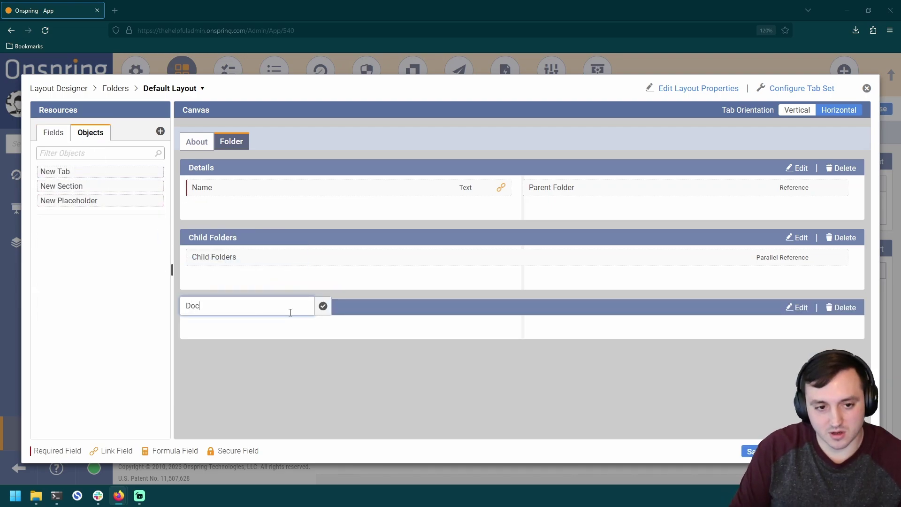
left_click(322, 306)
left_click(55, 133)
left_click_drag(90, 209, 303, 328)
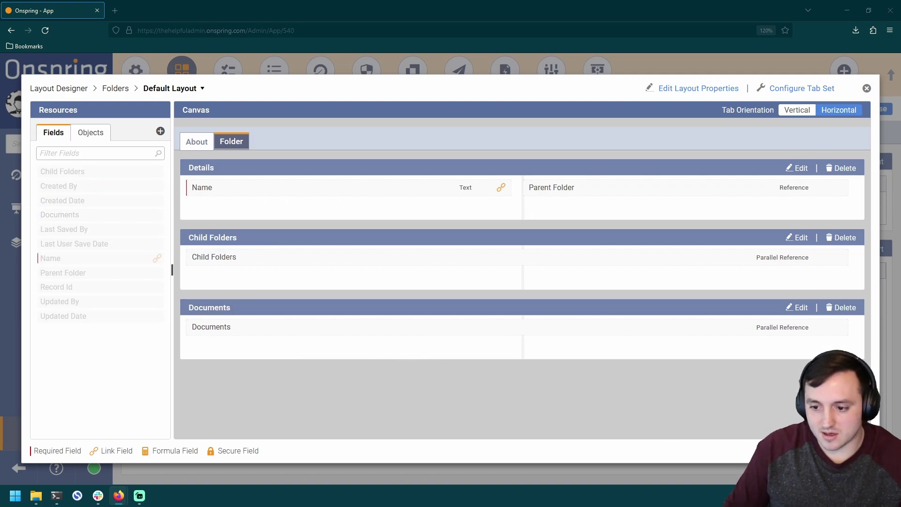
Step: Review the grid fields of the Documents field, then save the field and the Folders layout
left_click(817, 327)
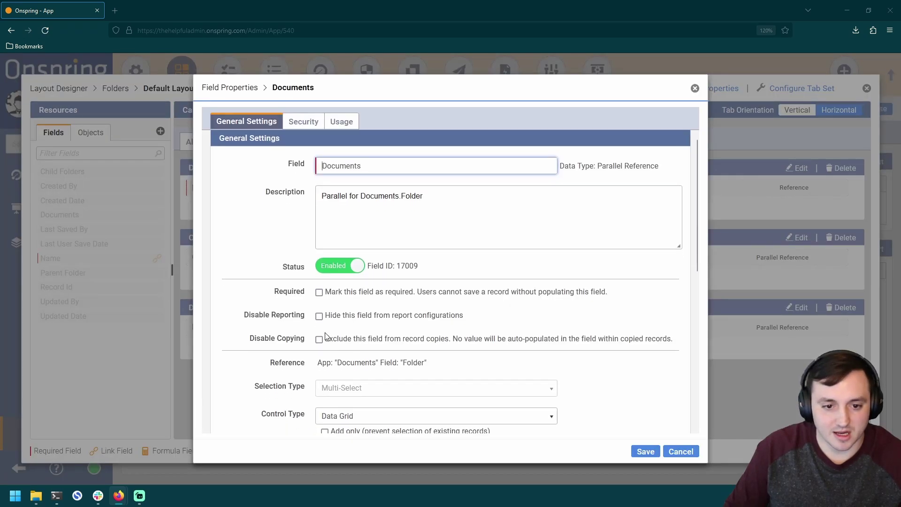
scroll(289, 320, "down", 4)
left_click(328, 305)
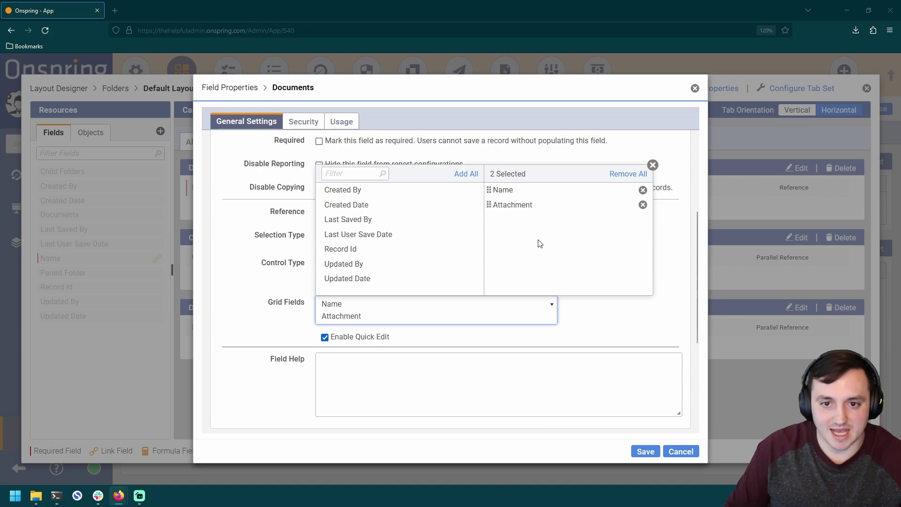
left_click(581, 348)
left_click(644, 452)
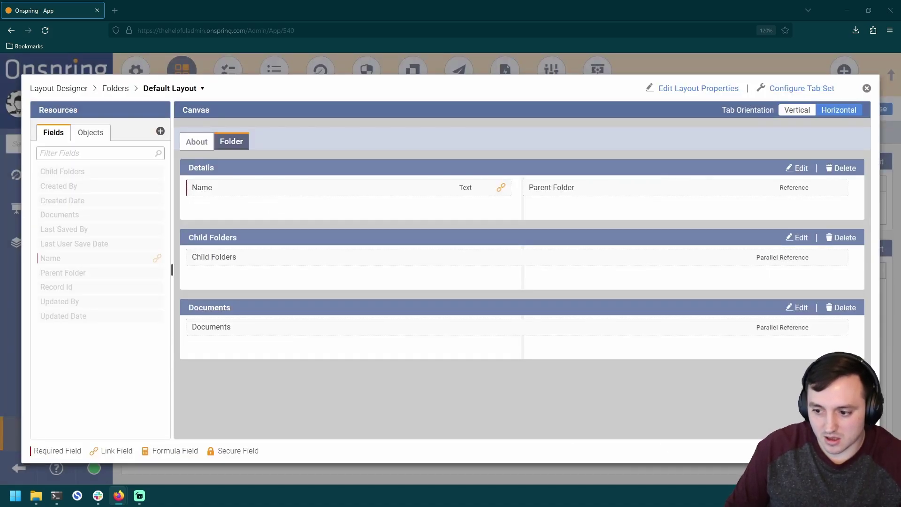
key("Escape")
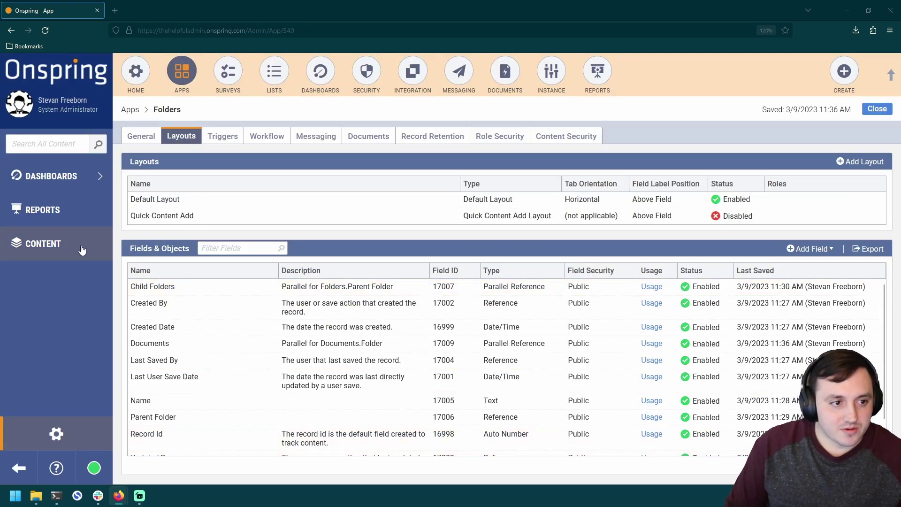
Step: Open the Folders with Documents report for editing
left_click(61, 218)
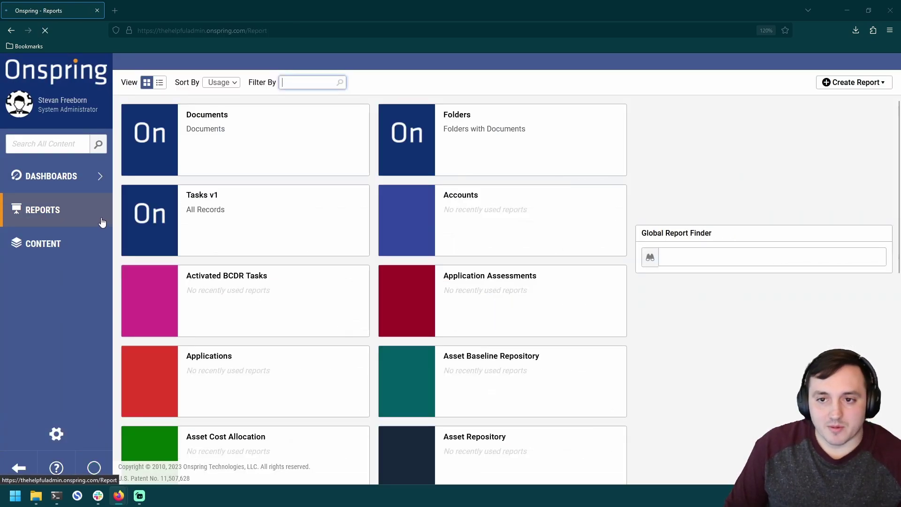
left_click(700, 139)
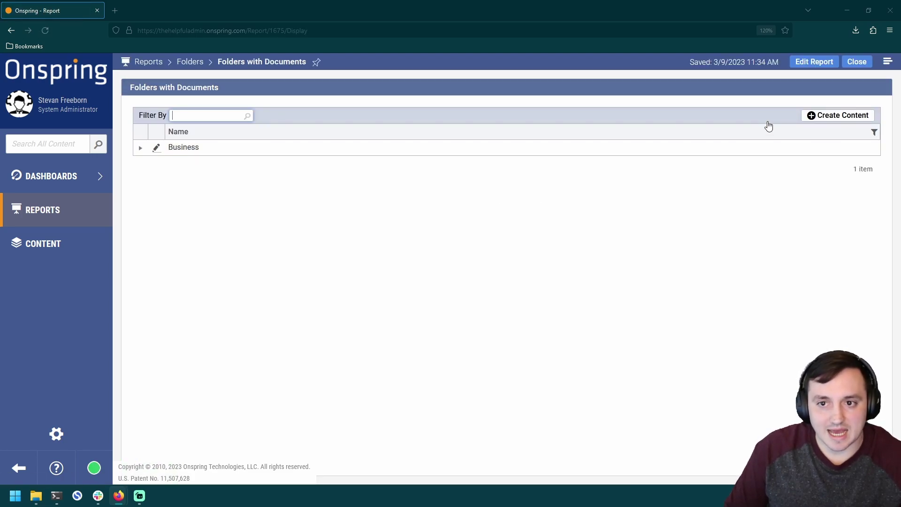
left_click(804, 65)
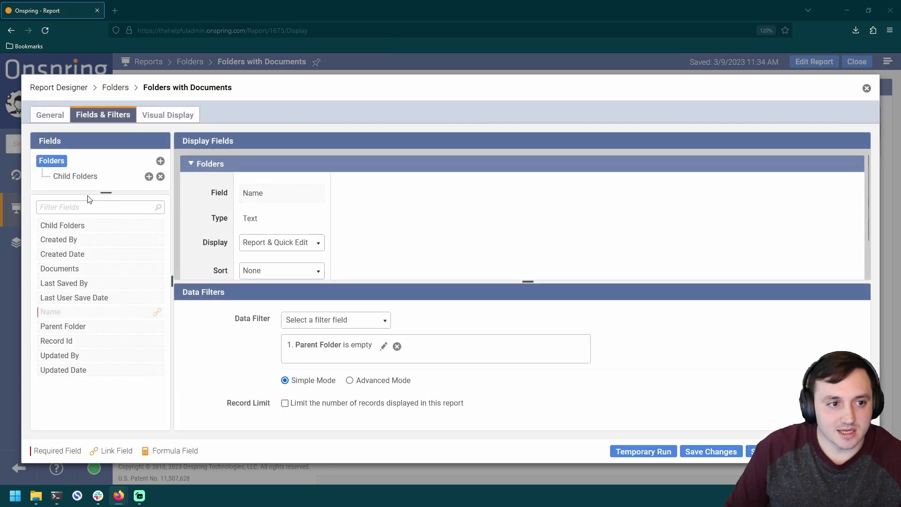
Step: Add the Documents reference field under Folders in the report and include its Attachment field among the display fields
left_click_drag(106, 193, 117, 212)
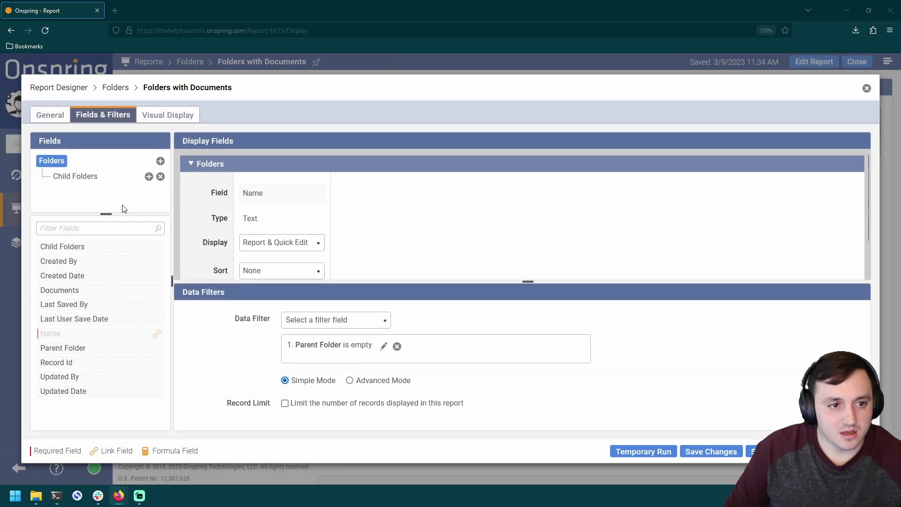
left_click(161, 161)
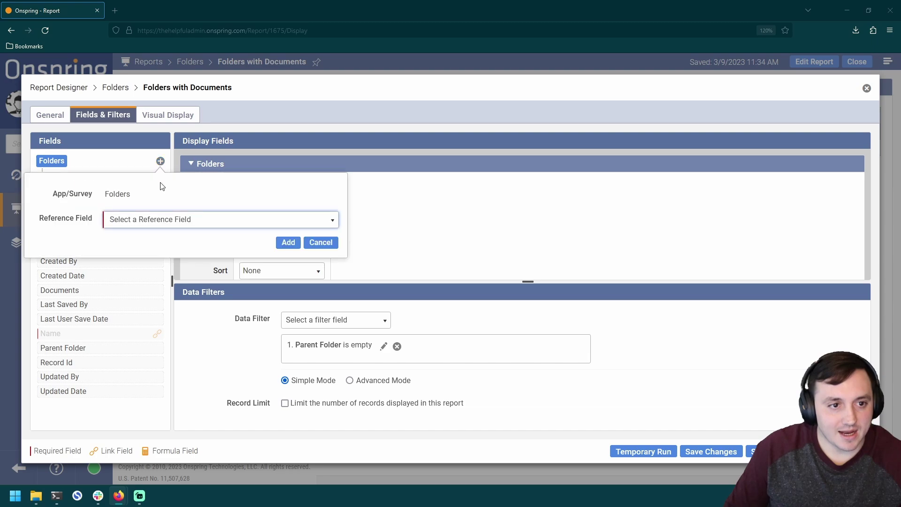
left_click(162, 221)
left_click(163, 253)
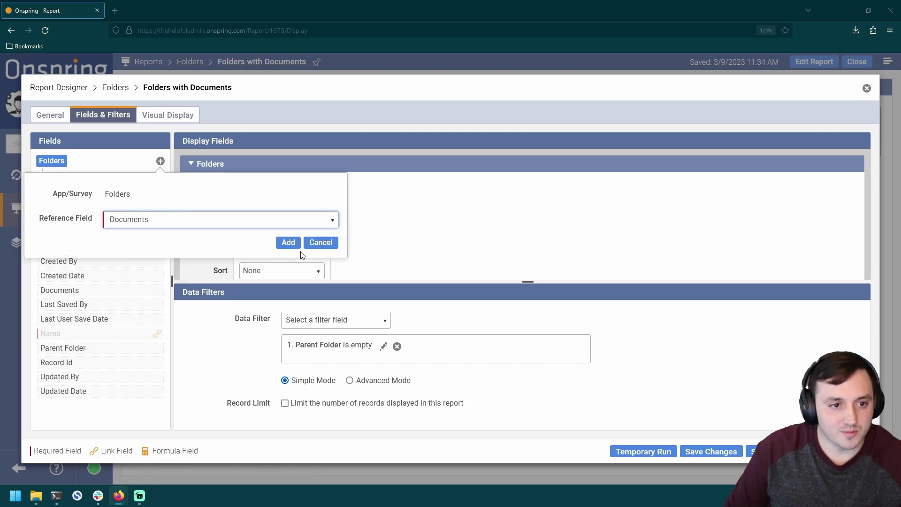
left_click(288, 242)
scroll(281, 237, "down", 2)
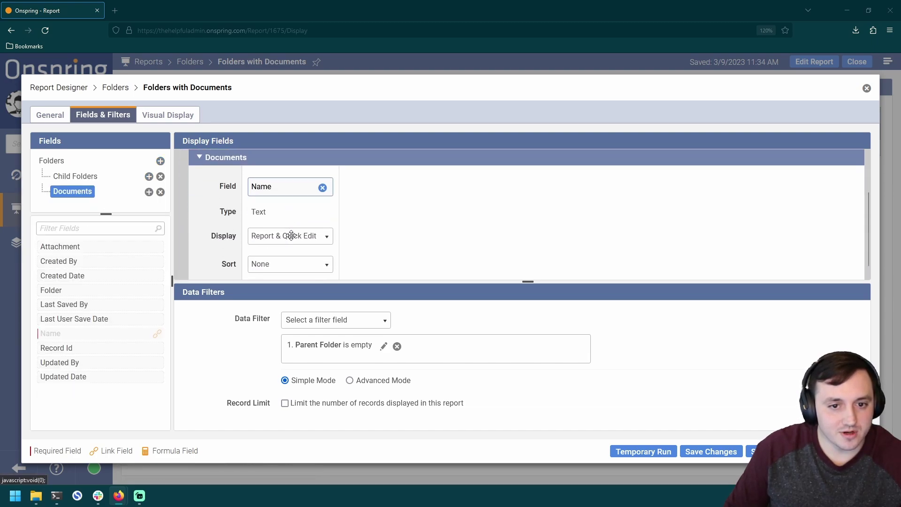
left_click(151, 249)
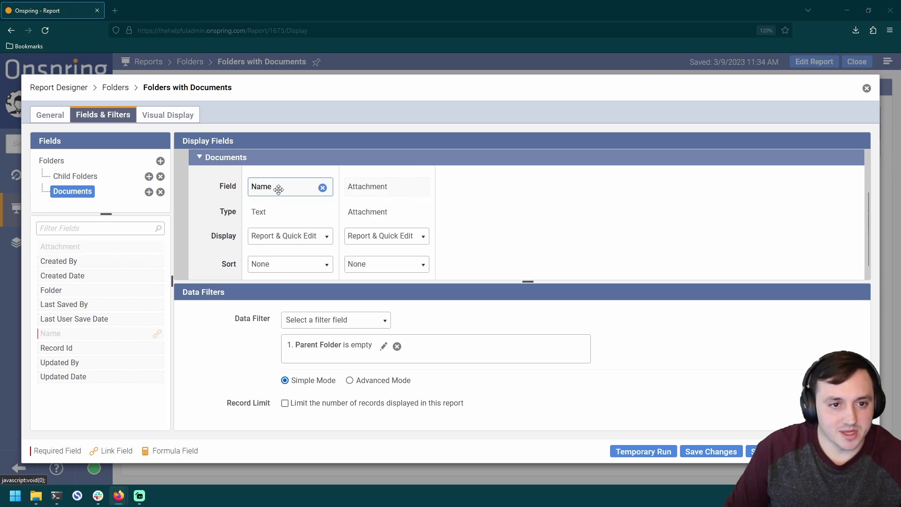
scroll(244, 201, "up", 2)
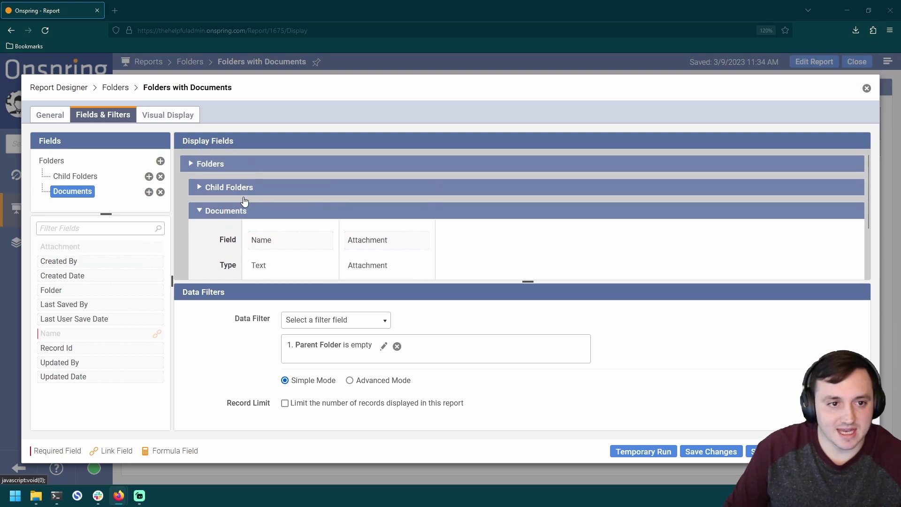
left_click(198, 212)
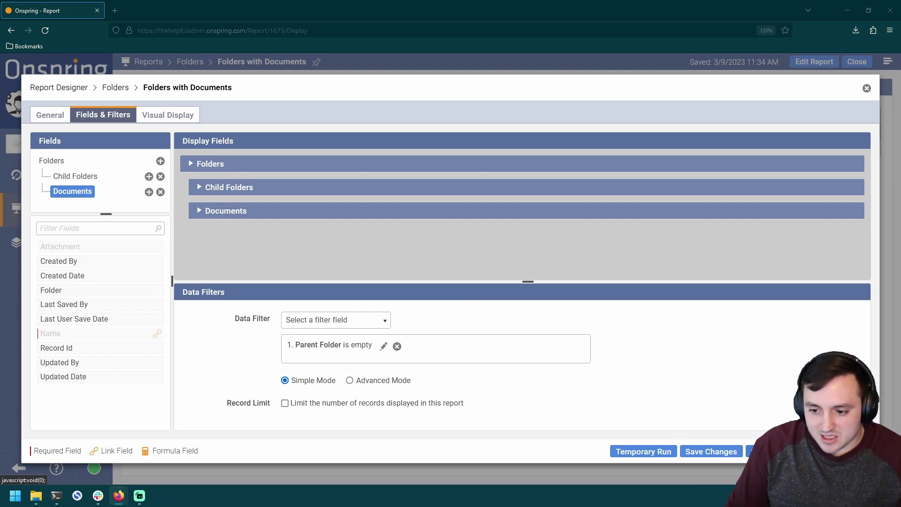
Step: Save and run the Folders with Documents report, and expand the Business folder
left_click(760, 451)
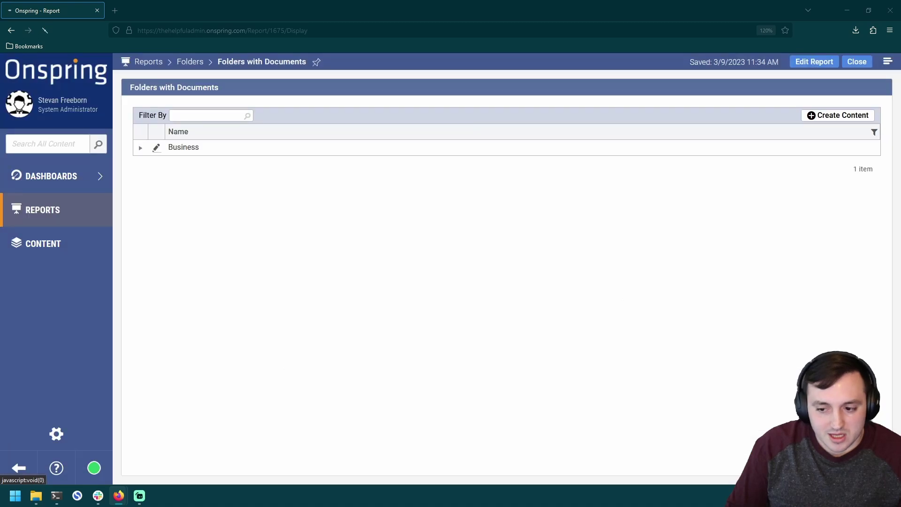
left_click(140, 148)
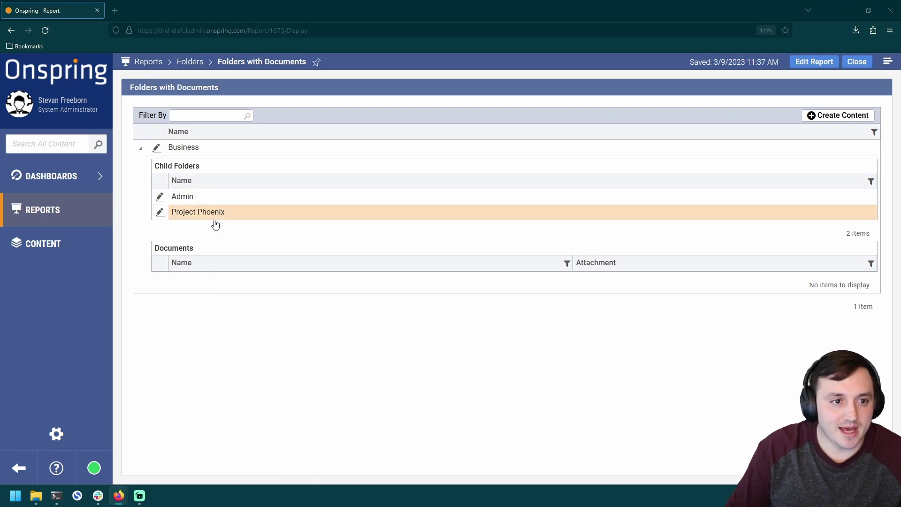
Step: Open the 20230309 Meeting Notes record from the Documents report, set its Folder to Business, and save it
left_click(86, 252)
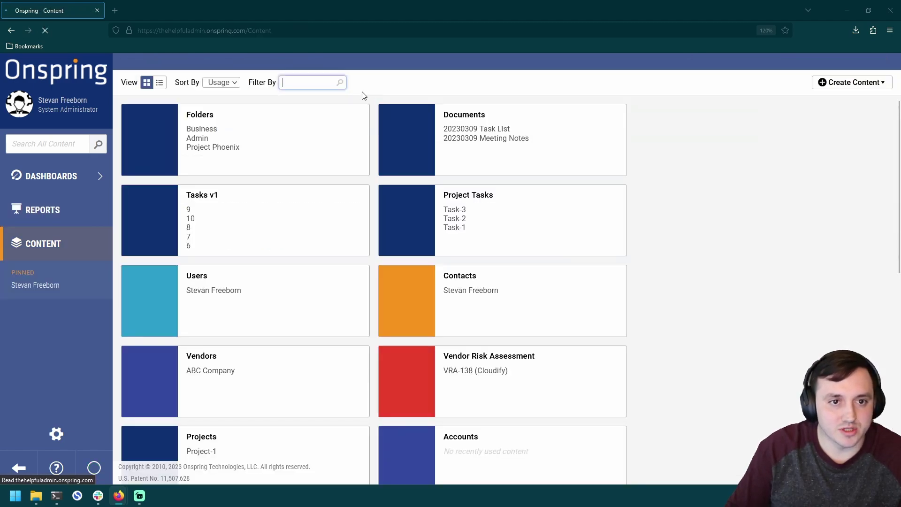
left_click(91, 205)
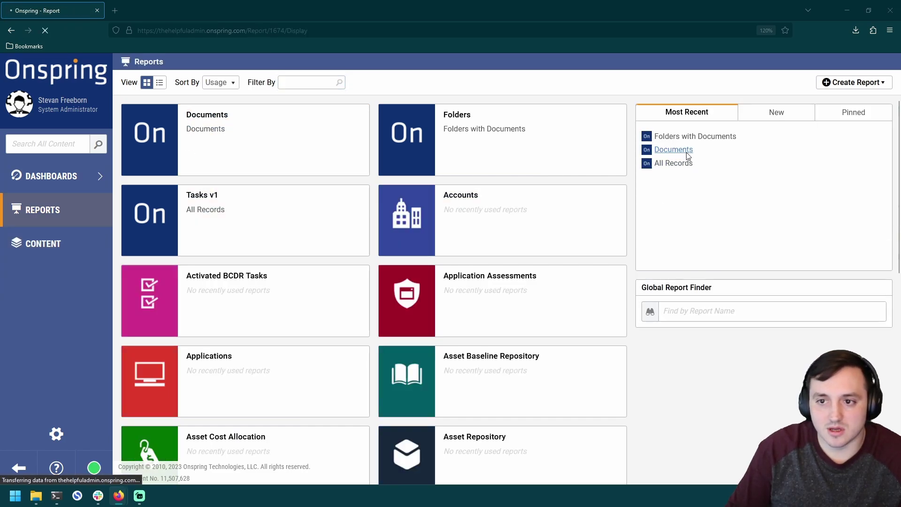
left_click(686, 152)
left_click(343, 150)
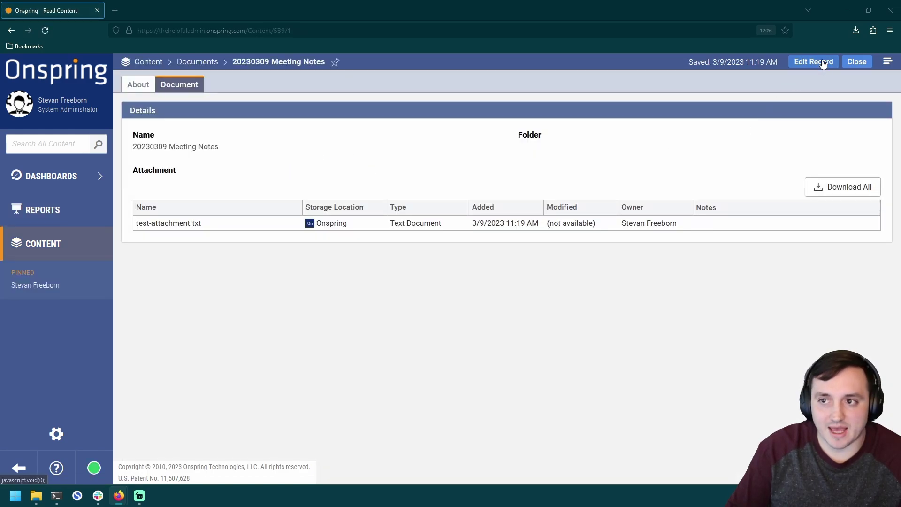
left_click(813, 61)
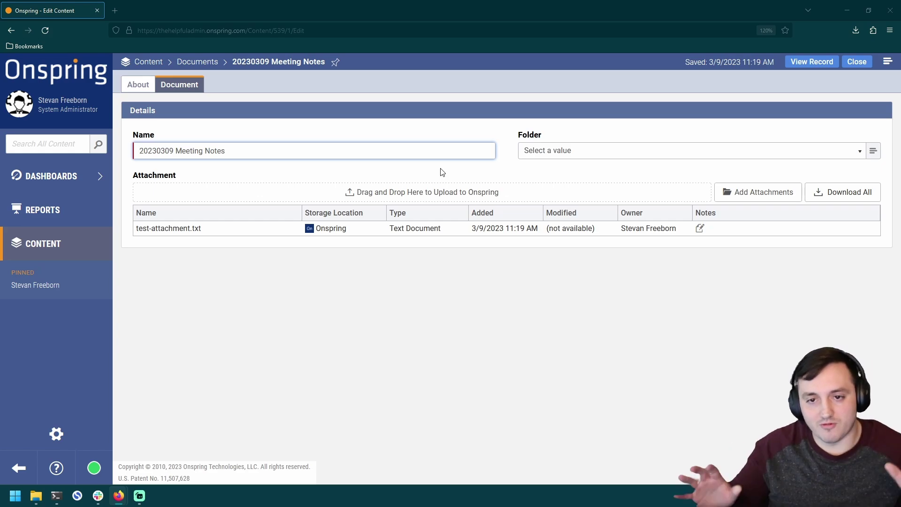
left_click(542, 155)
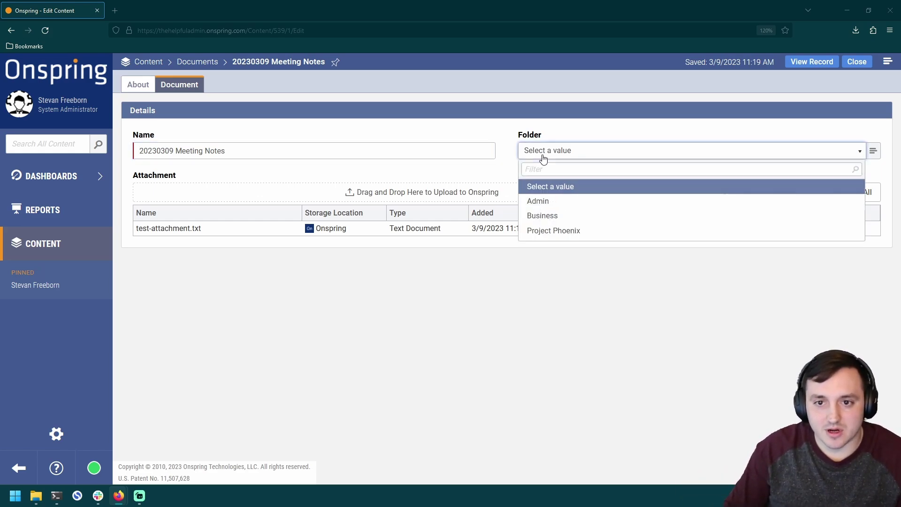
left_click(567, 216)
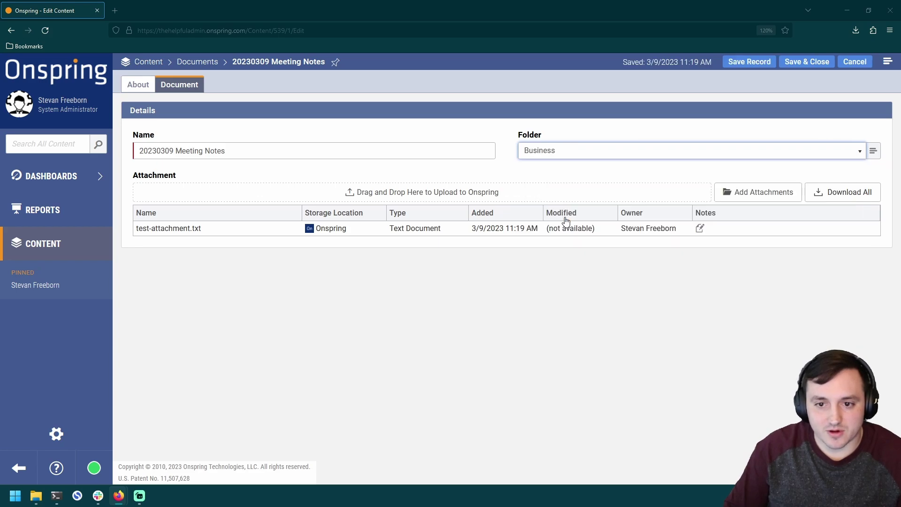
left_click(753, 63)
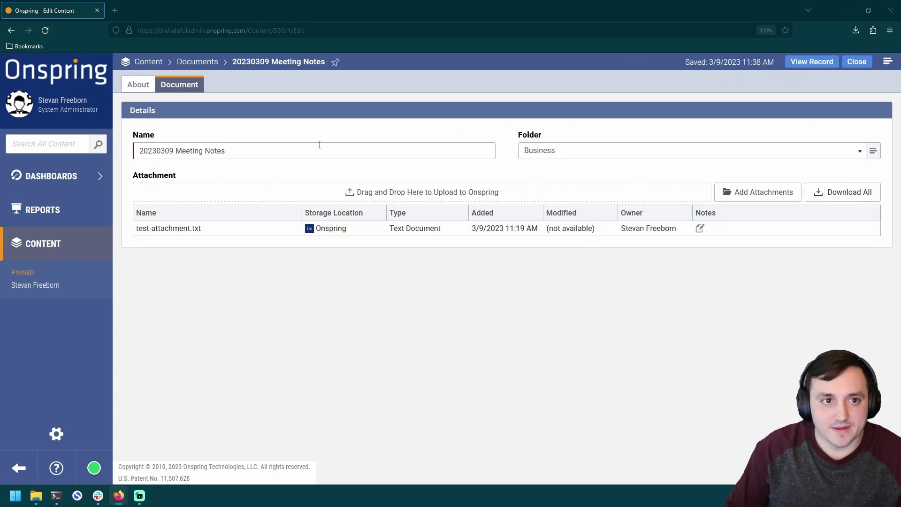
left_click(857, 62)
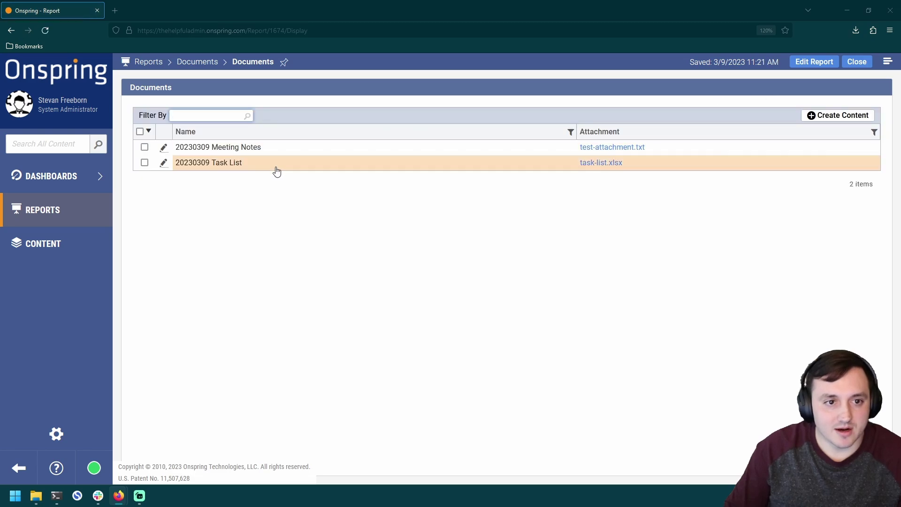
Step: Set the Folder of the 20230309 Task List document record to Project Phoenix and save the record
left_click(315, 168)
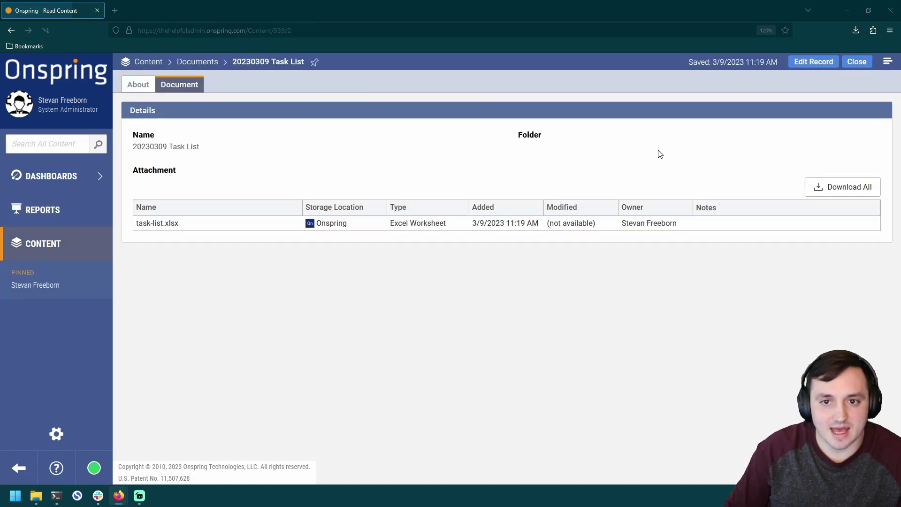
left_click(810, 63)
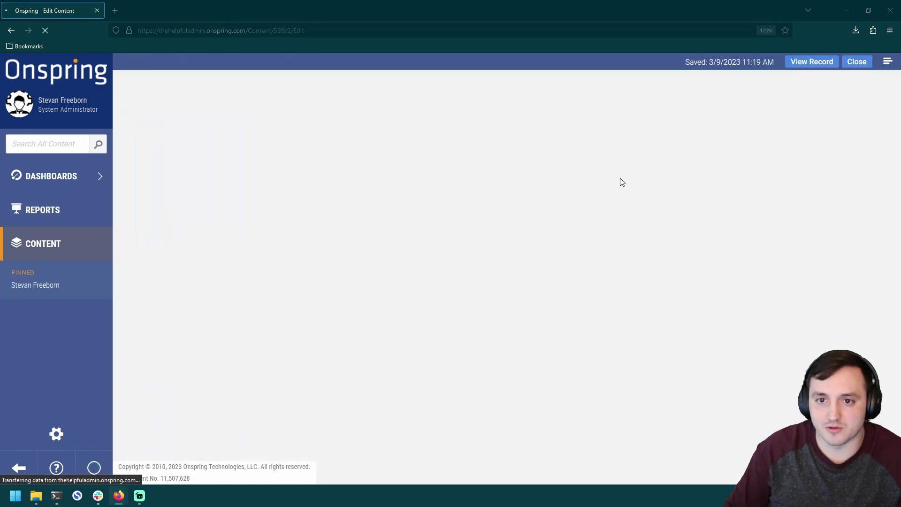
left_click(585, 152)
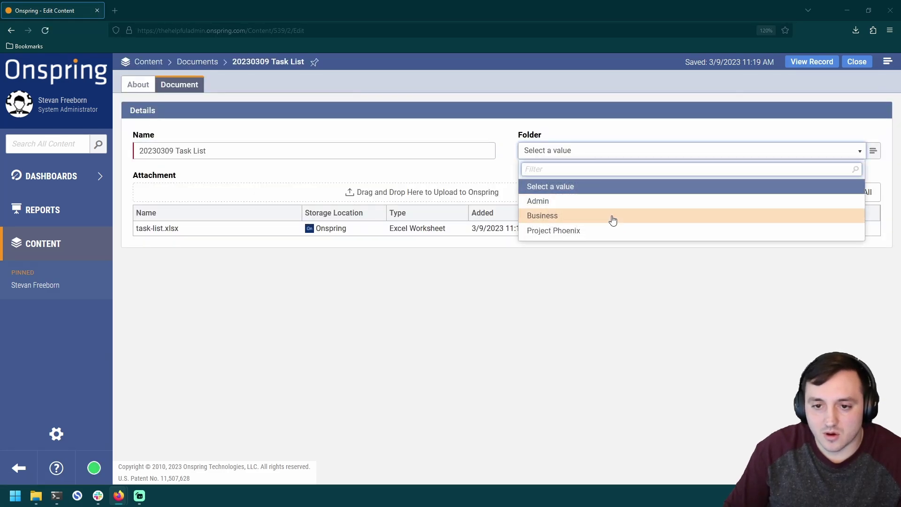
left_click(598, 230)
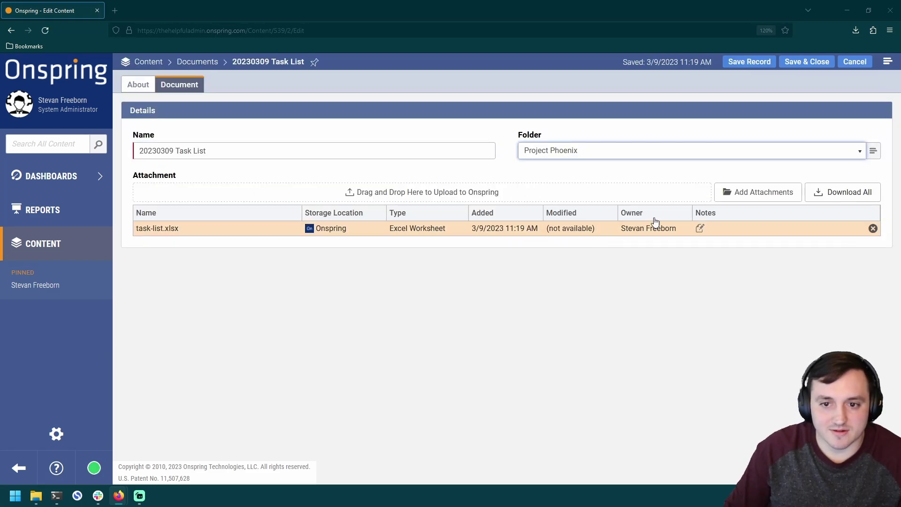
left_click(755, 66)
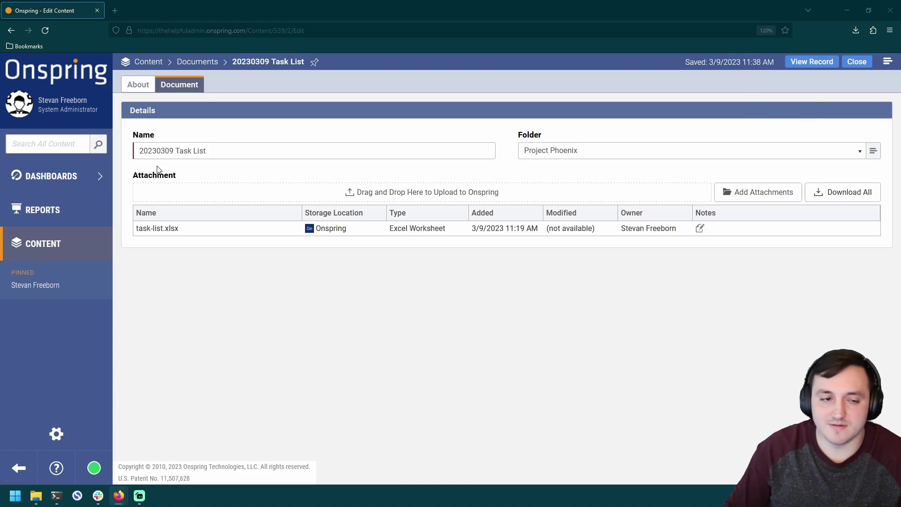
Step: Reopen the Folders with Documents report and examine the child folders and documents listed under Business
left_click(97, 220)
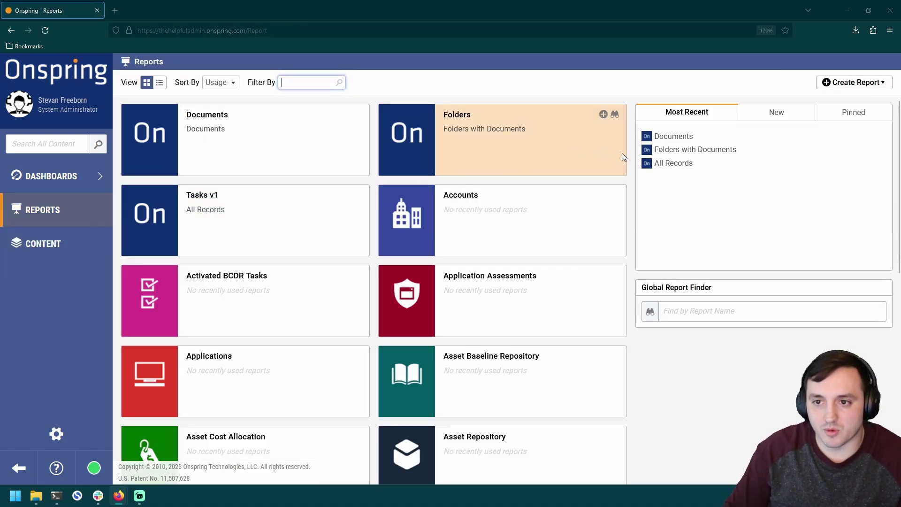
left_click(683, 150)
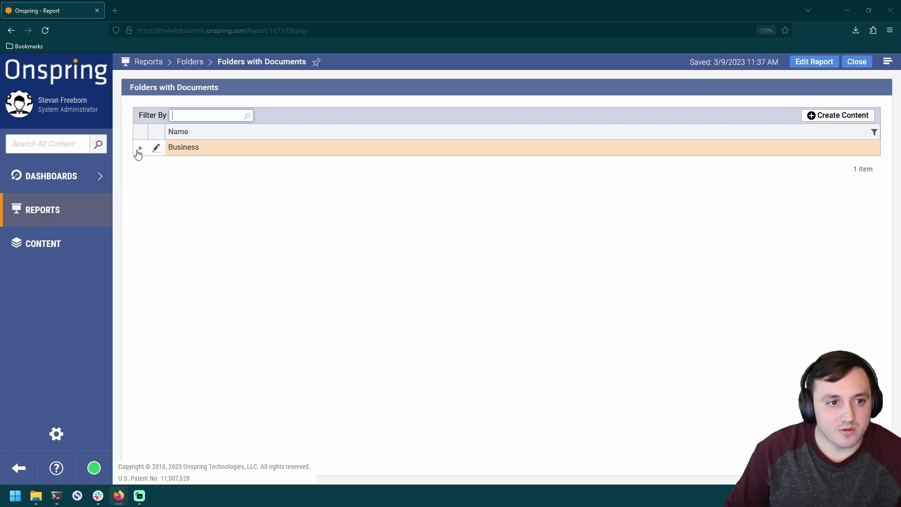
left_click(140, 149)
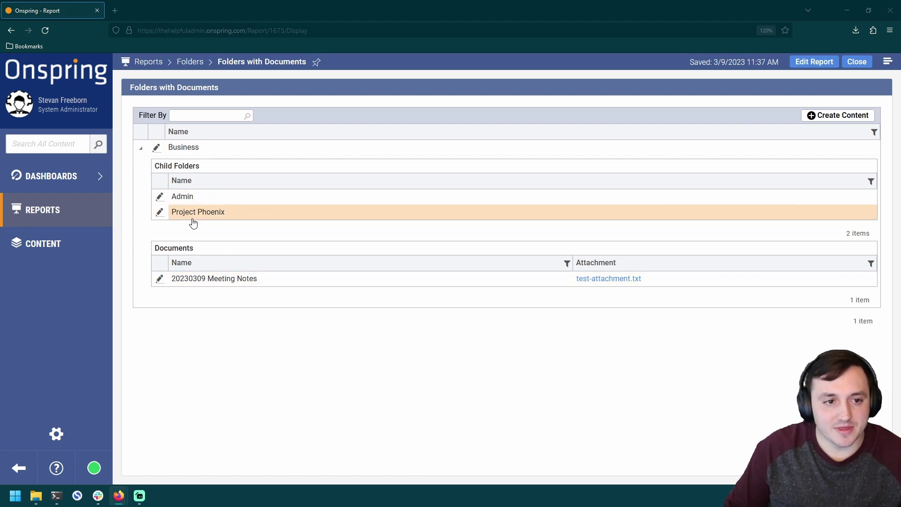
left_click_drag(265, 180, 217, 199)
left_click_drag(276, 212, 242, 214)
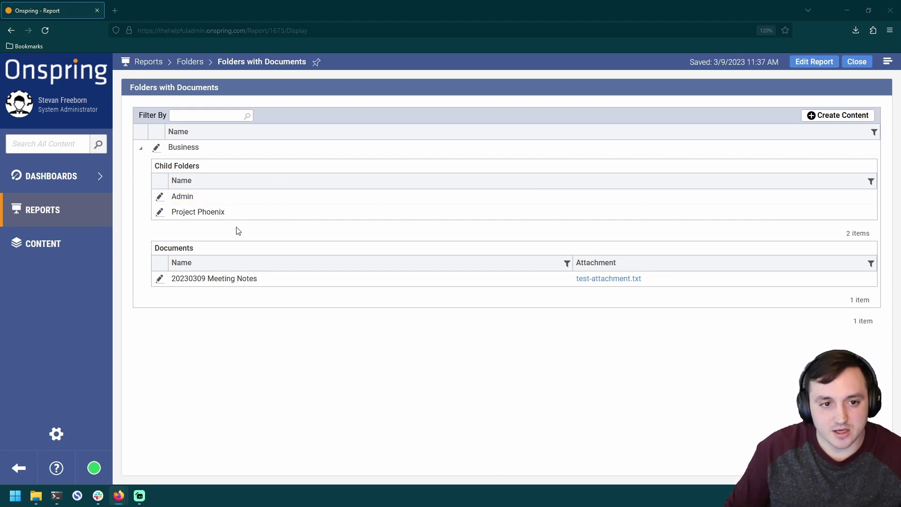
Step: Open the Folders with Documents report for editing, enlarge the Display Fields area and collapse the Folders group
left_click(814, 62)
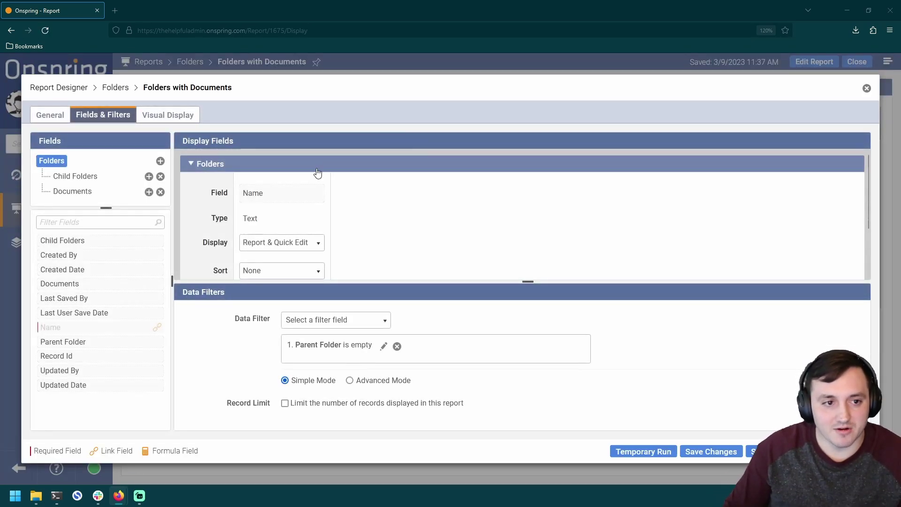
left_click_drag(537, 282, 528, 318)
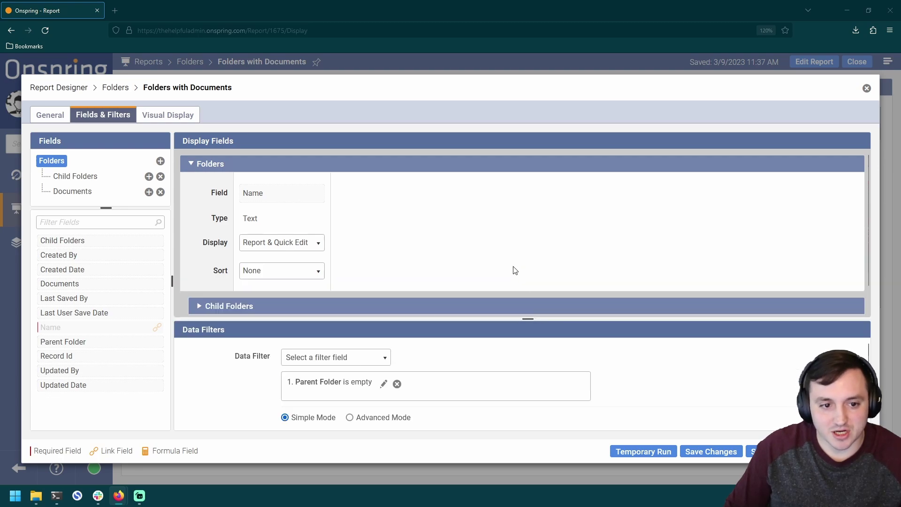
scroll(314, 269, "down", 1)
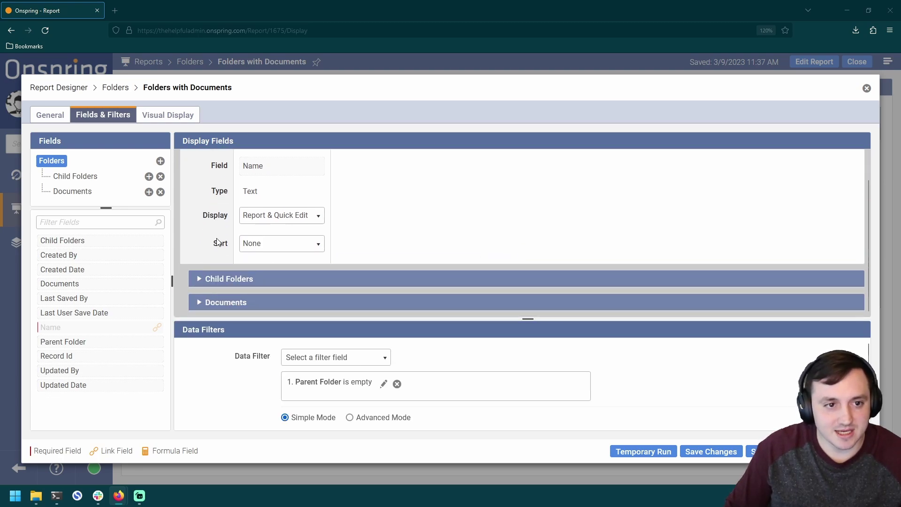
scroll(215, 217, "up", 1)
left_click(192, 164)
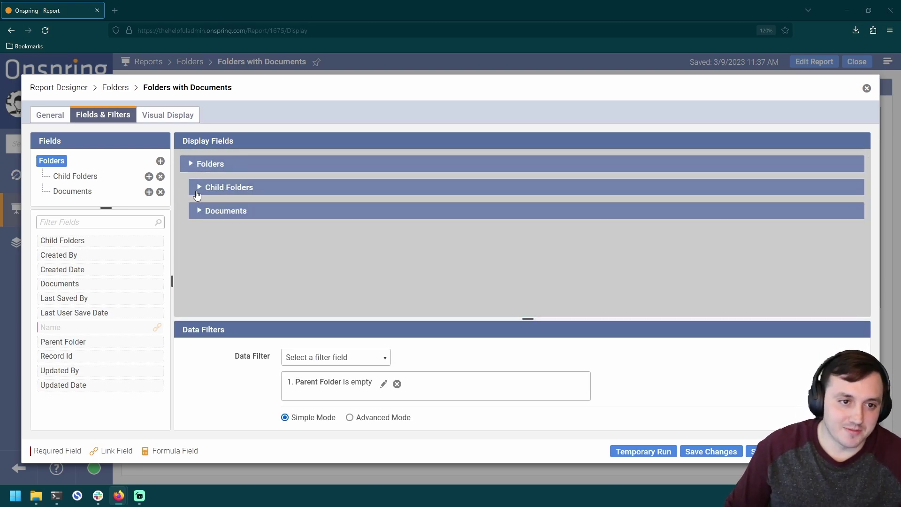
left_click(197, 191)
left_click(201, 187)
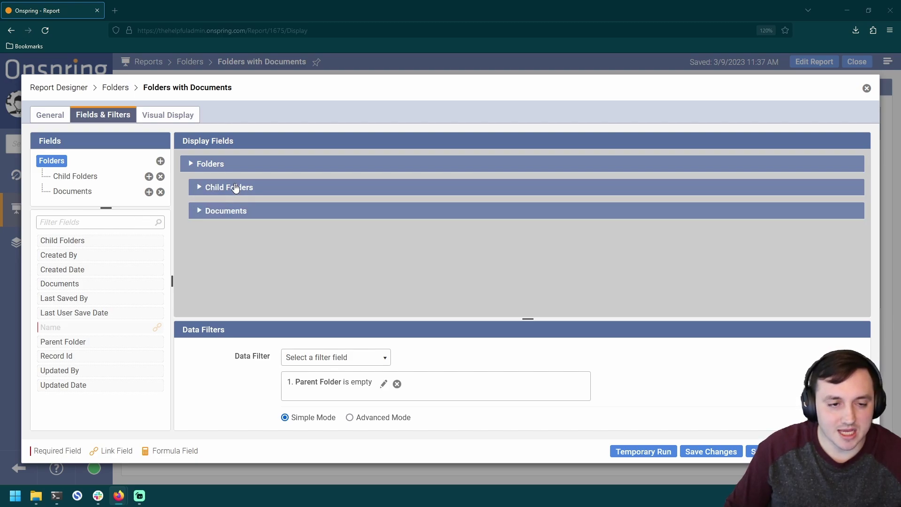
Step: Add the Documents reference field beneath Child Folders in the report
left_click(74, 181)
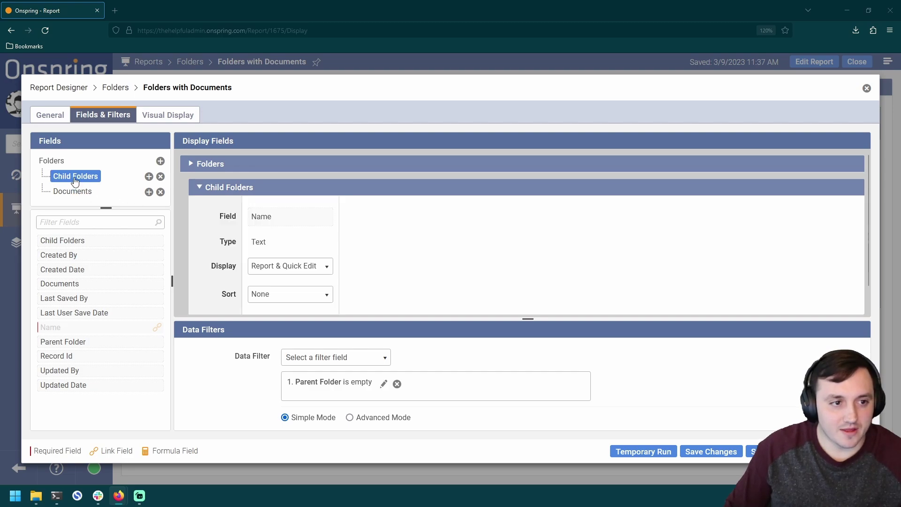
left_click(148, 177)
left_click(162, 238)
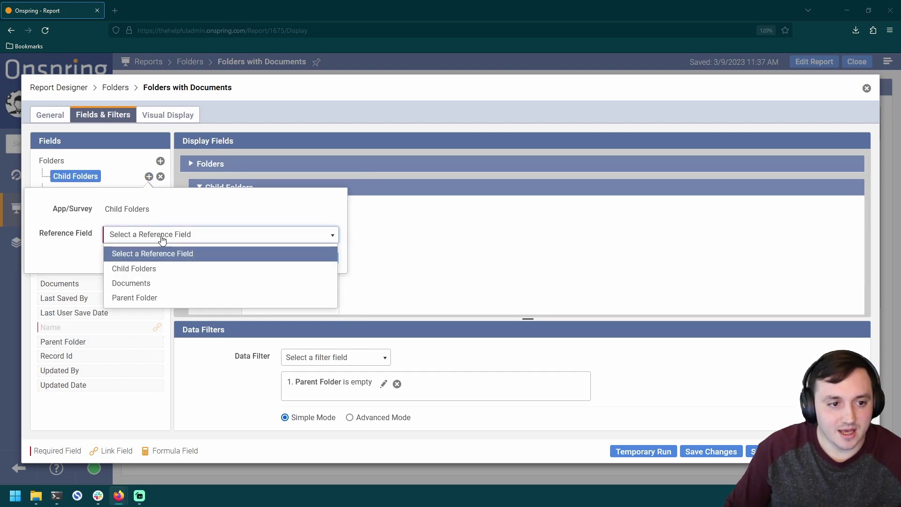
left_click(173, 283)
left_click(283, 261)
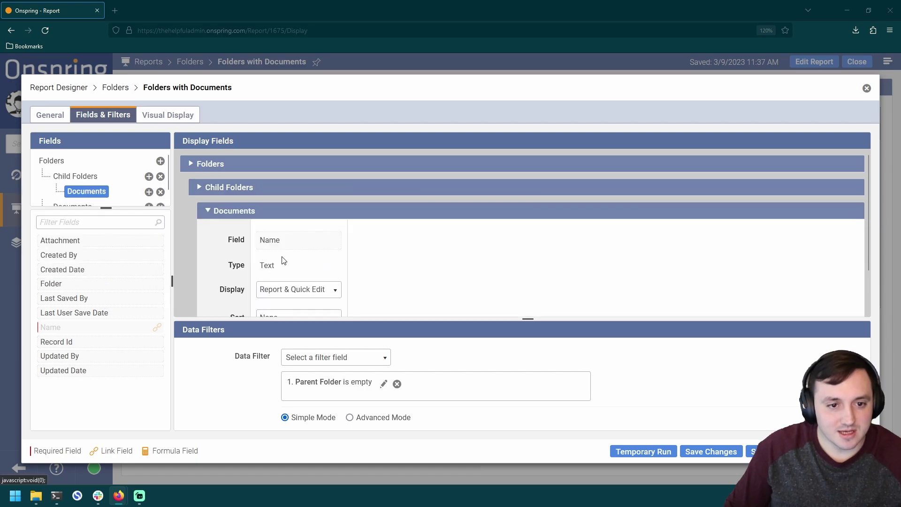
scroll(311, 230, "down", 2)
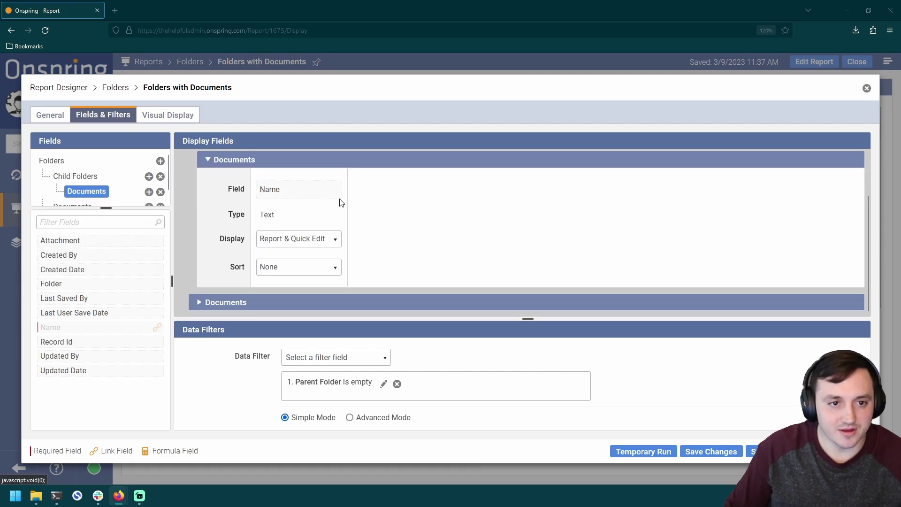
Step: Add the Attachment field to the Documents group beneath Child Folders and collapse that group
scroll(298, 205, "up", 2)
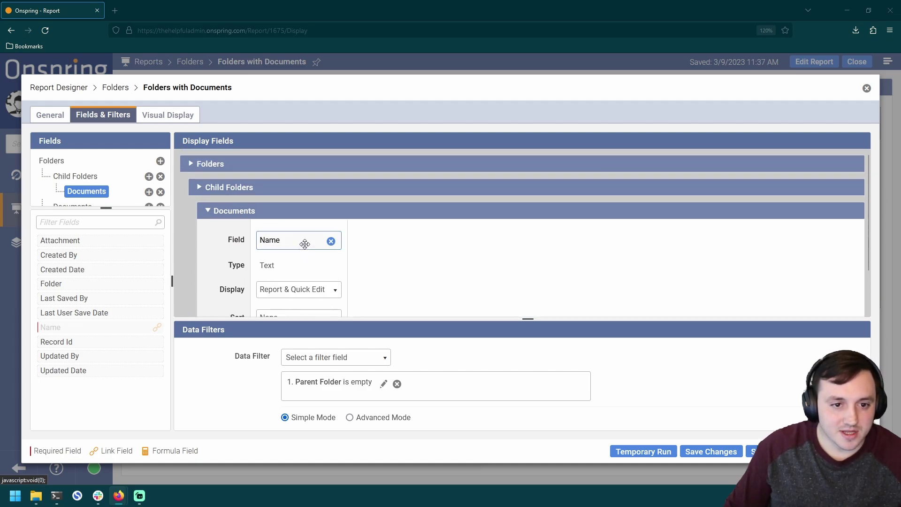
left_click_drag(160, 241, 308, 280)
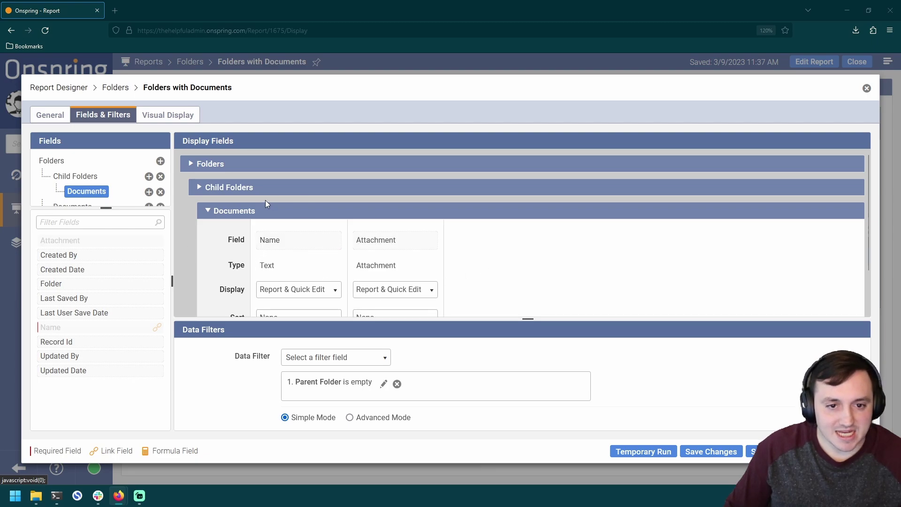
left_click(239, 213)
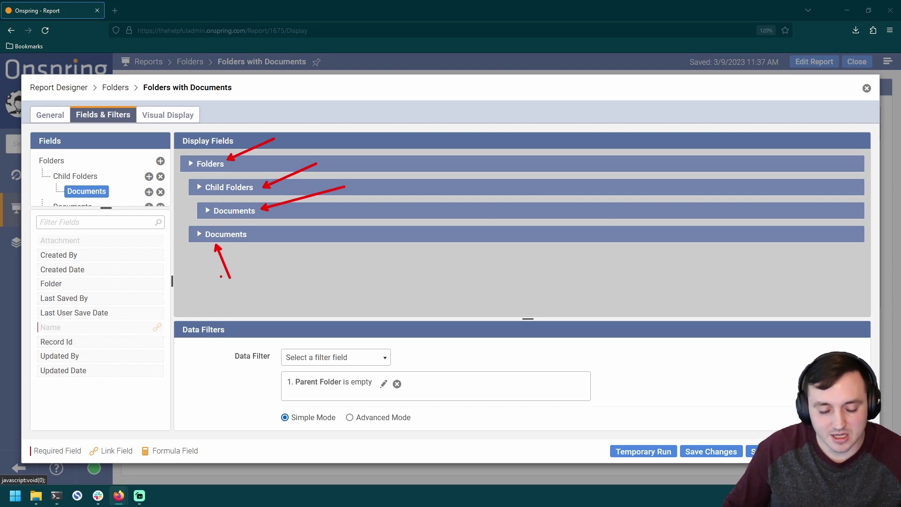
key("Escape")
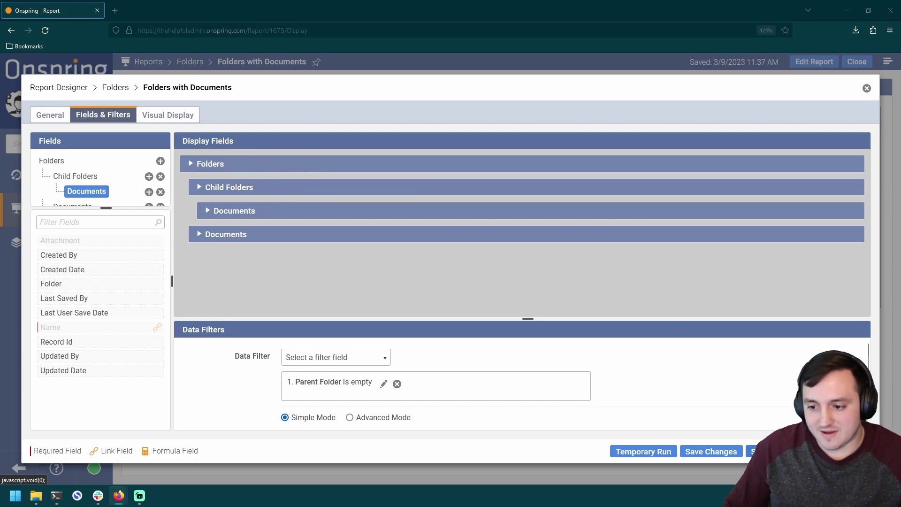
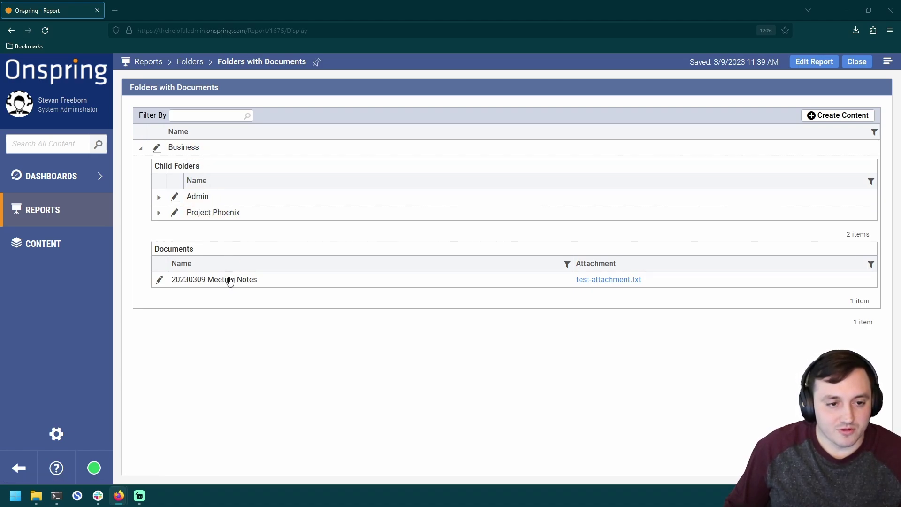
Step: Expand Project Phoenix in the report and inspect its 20230309 Task List document in quick edit without changing it
left_click(159, 213)
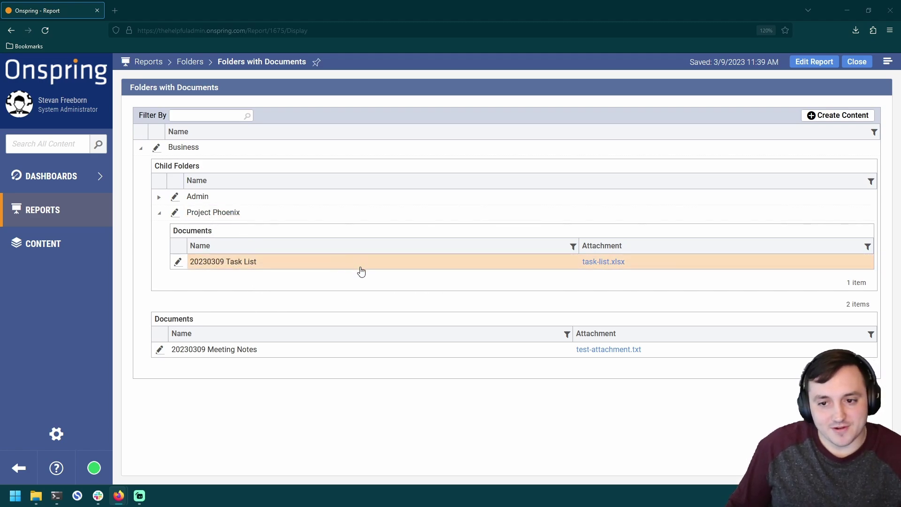
left_click(177, 263)
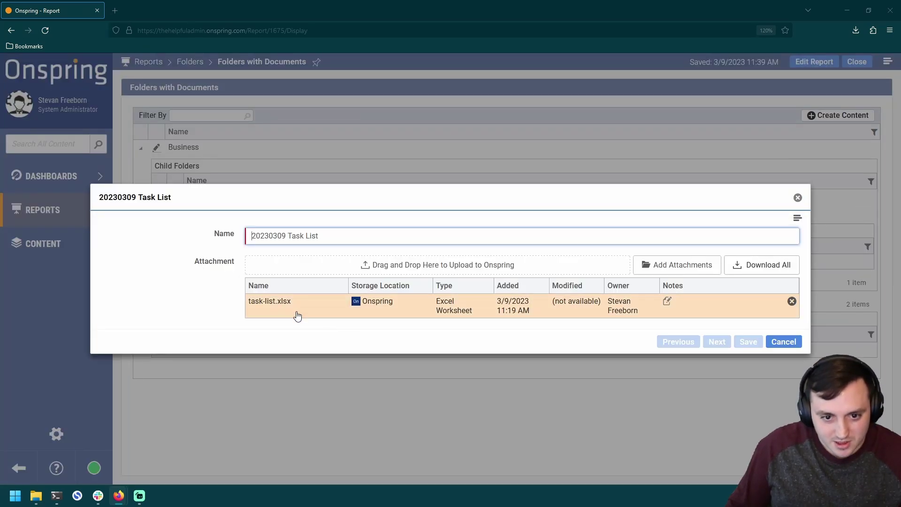
left_click(781, 342)
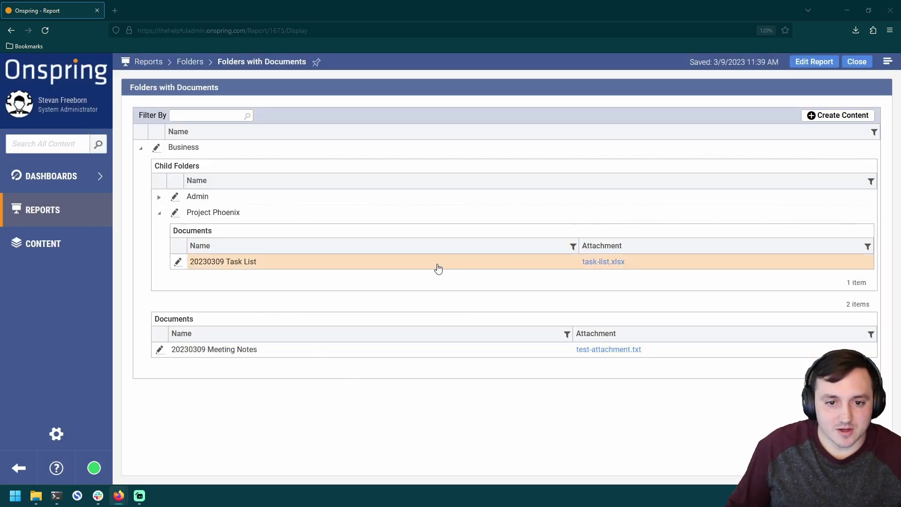
left_click(160, 216)
left_click(160, 214)
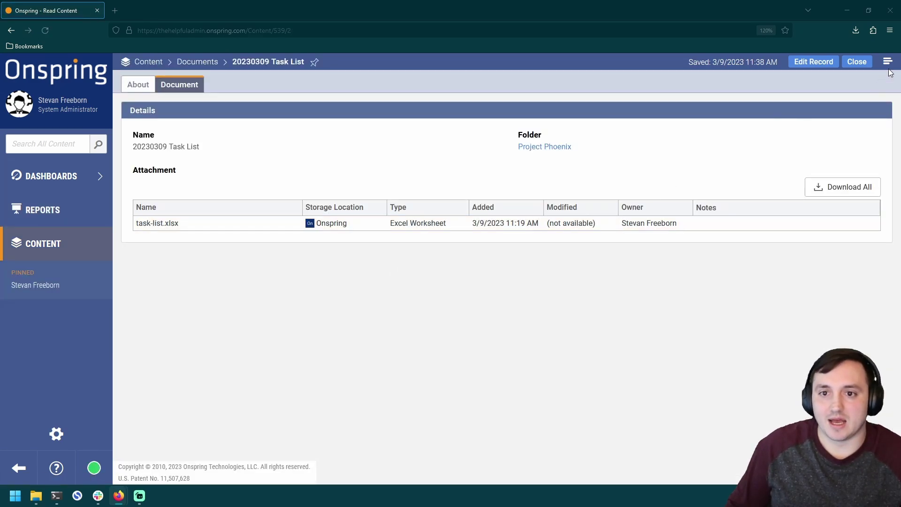
Step: Enable Quick Editing for the Attachment field through the Documents layout and save the field properties
left_click(887, 65)
left_click(839, 144)
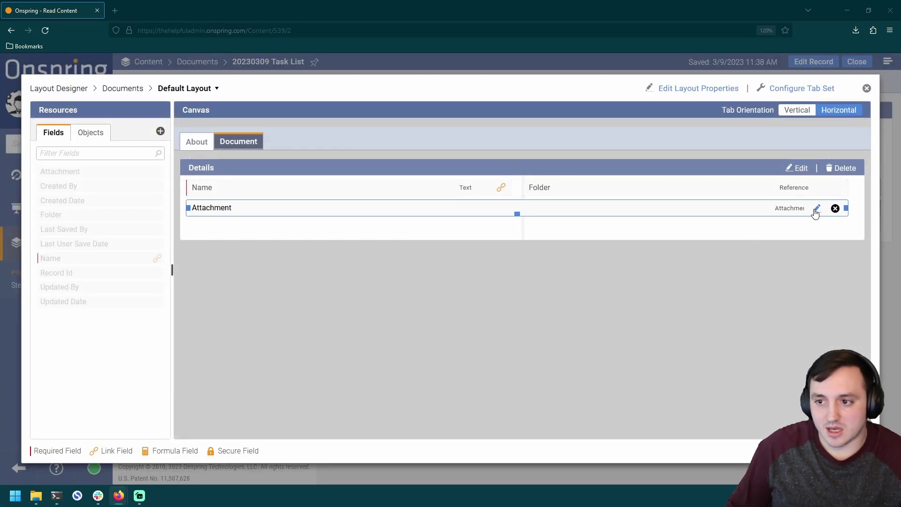
left_click(815, 208)
scroll(422, 272, "down", 1)
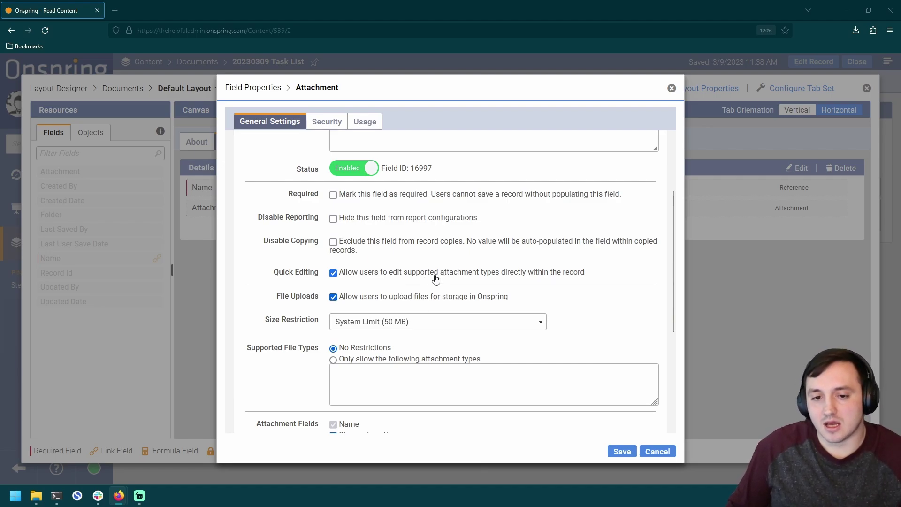
left_click(615, 452)
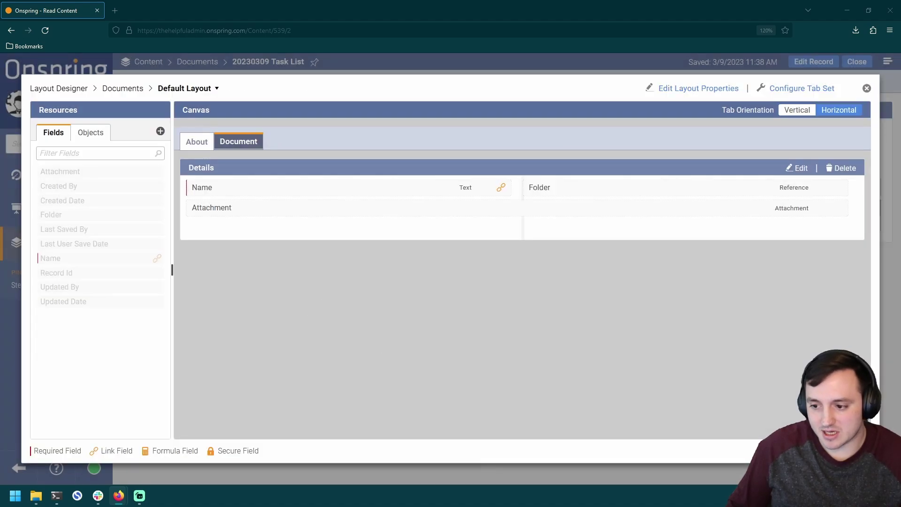
key("Escape")
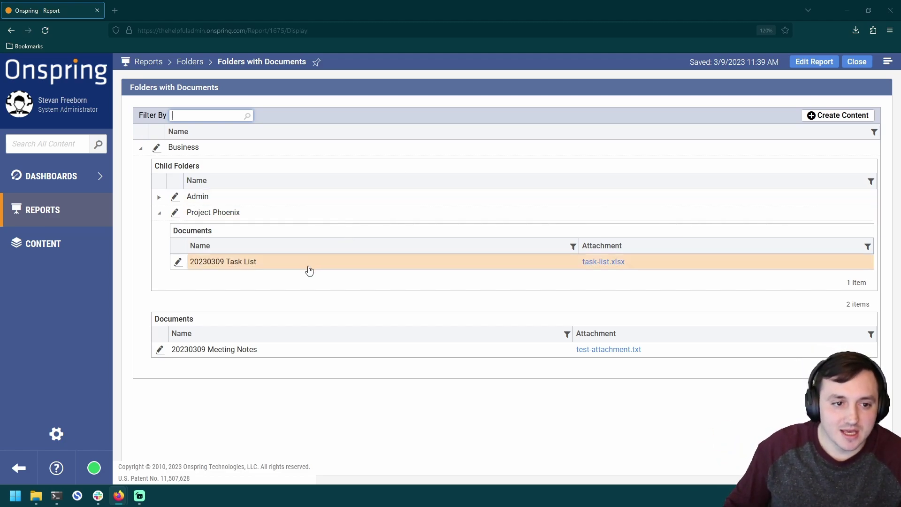
Step: Open task-list.xlsx from the 20230309 Task List record for editing and enter the headers Task Name in A1 and Task Description in B1
left_click(179, 262)
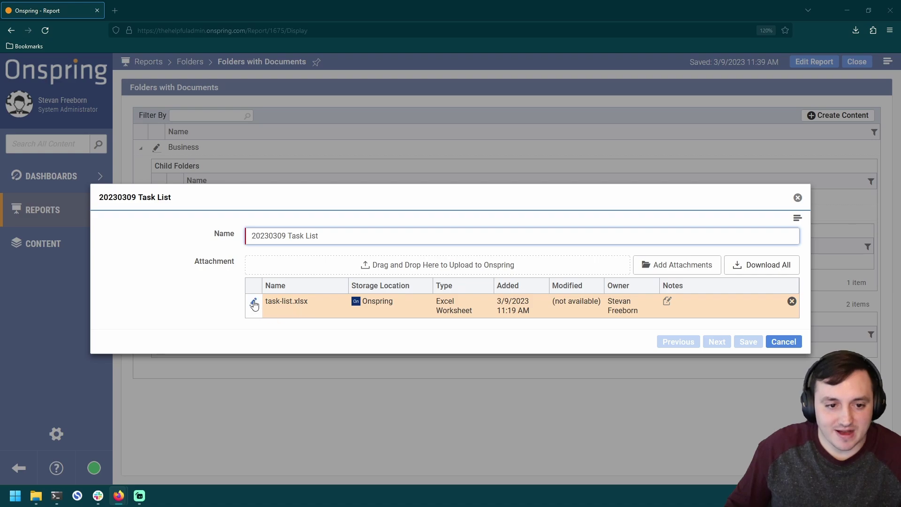
left_click(301, 311)
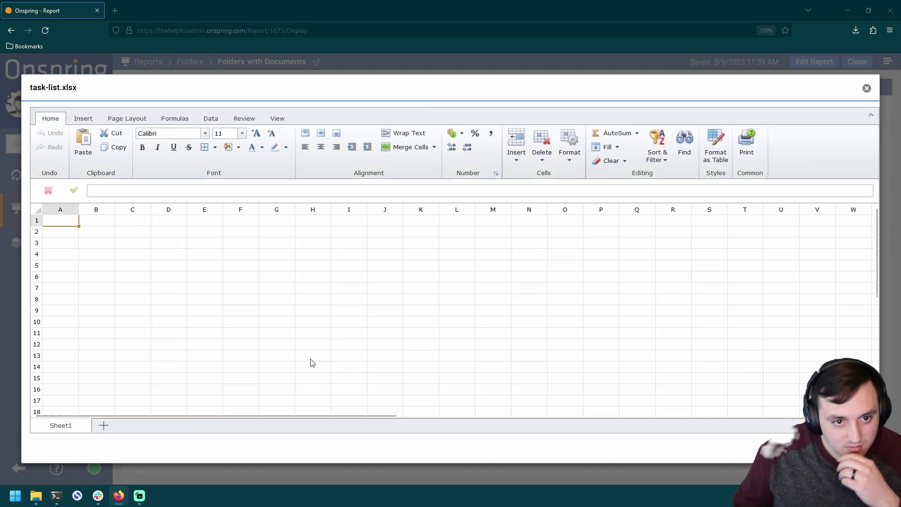
double_click(73, 222)
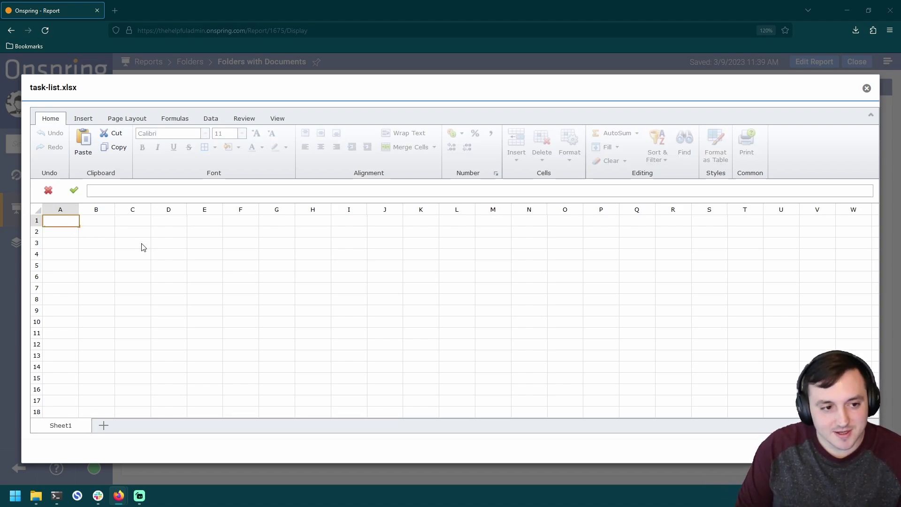
type("Task Name")
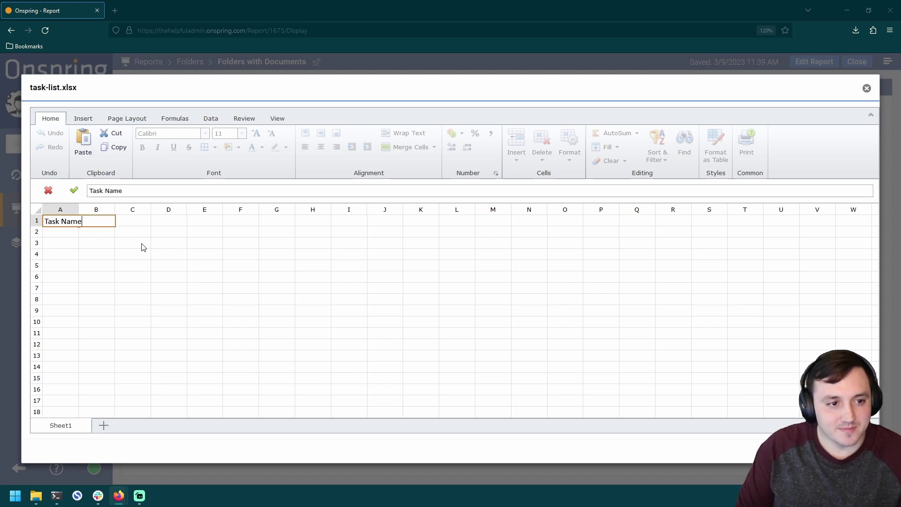
key("Tab")
type("Task des")
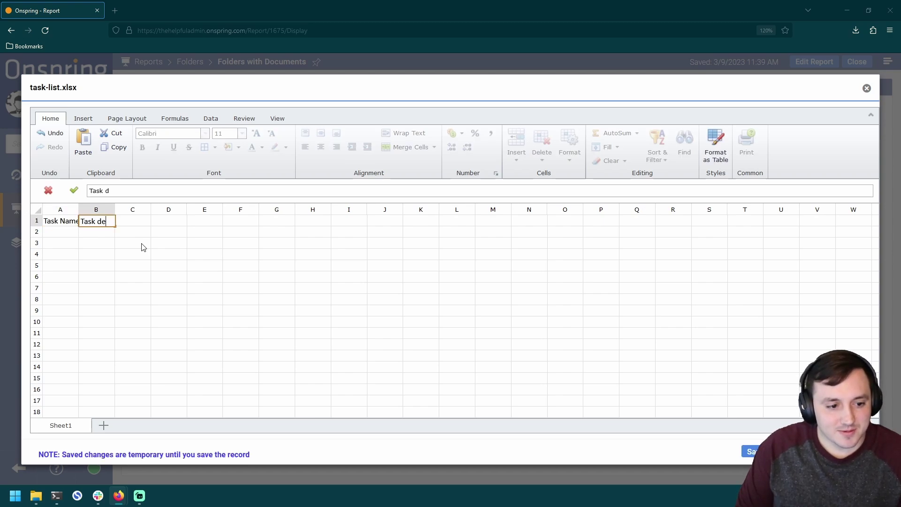
key("BackSpace")
key("BackSpace")
key("BackSpace")
type("Description")
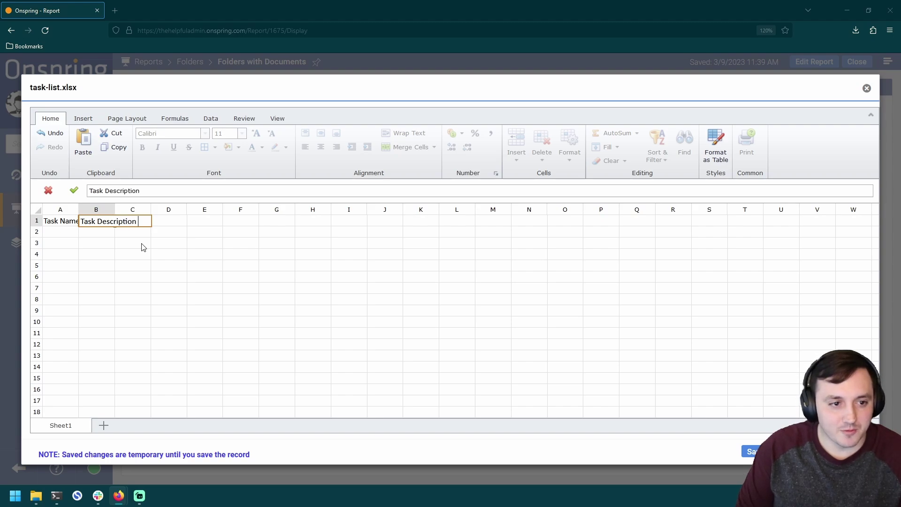
key("Return")
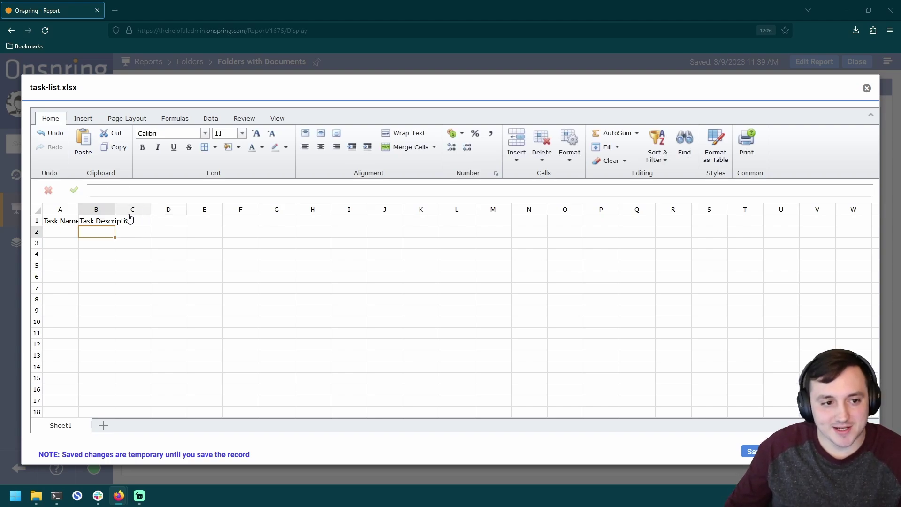
Step: Widen columns A and B to fit their headers and enter Task 1 in A2 and Do something in B2
left_click_drag(115, 210, 153, 209)
left_click_drag(78, 209, 98, 209)
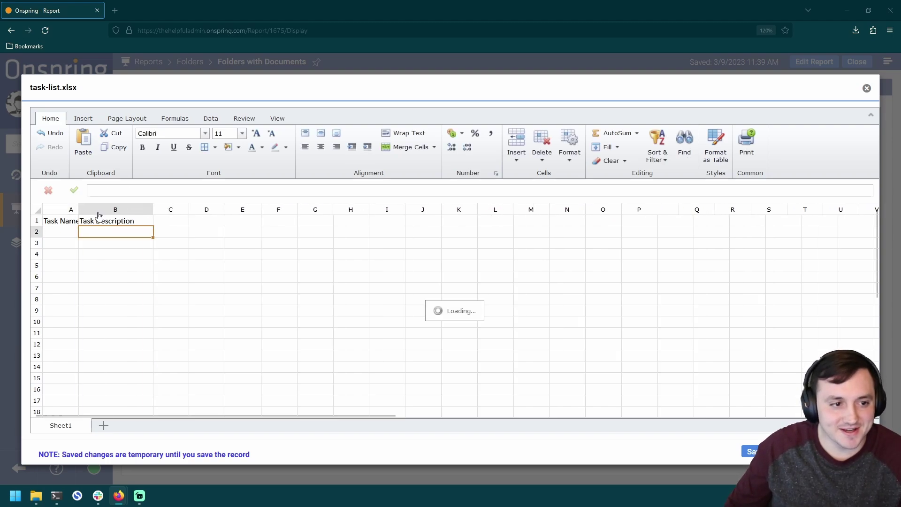
double_click(74, 237)
type("Task 1")
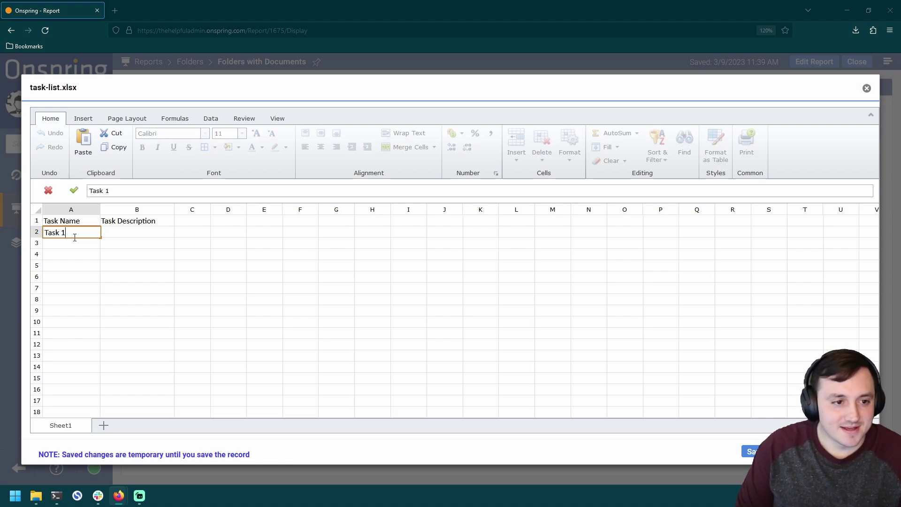
key("Tab")
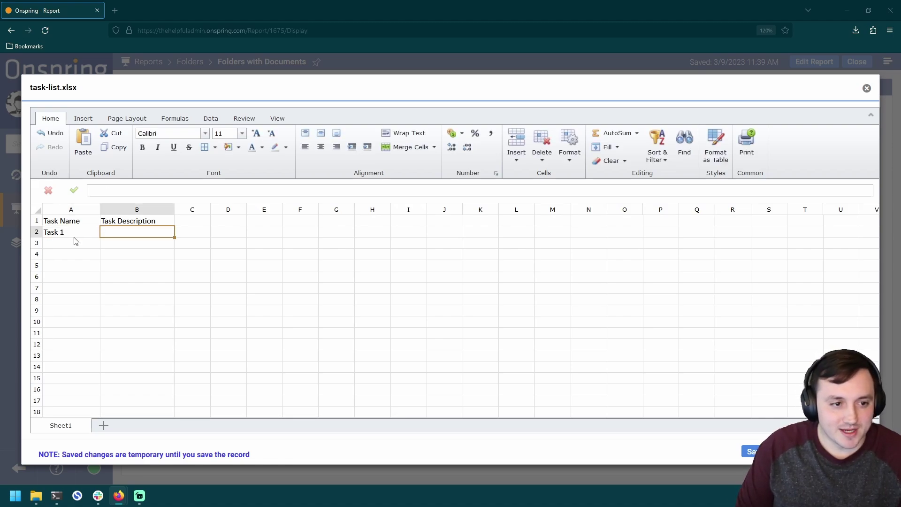
type("Do something")
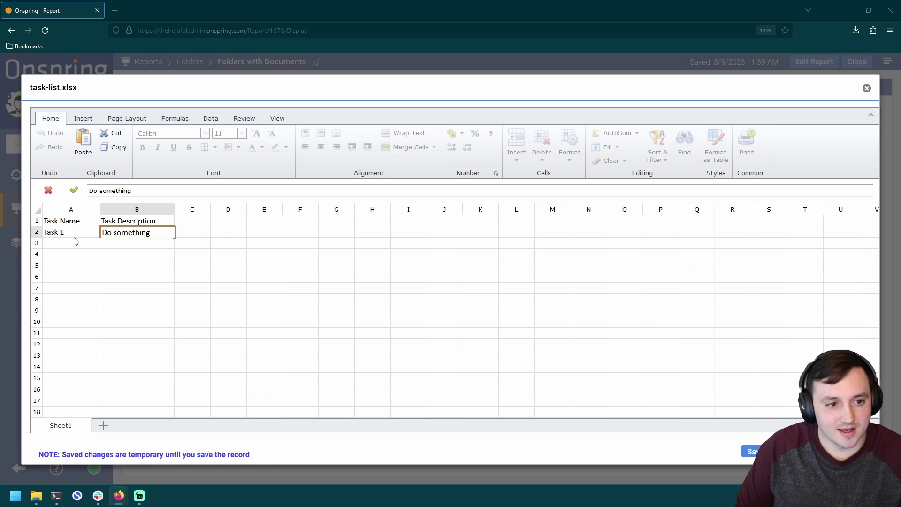
left_click(163, 301)
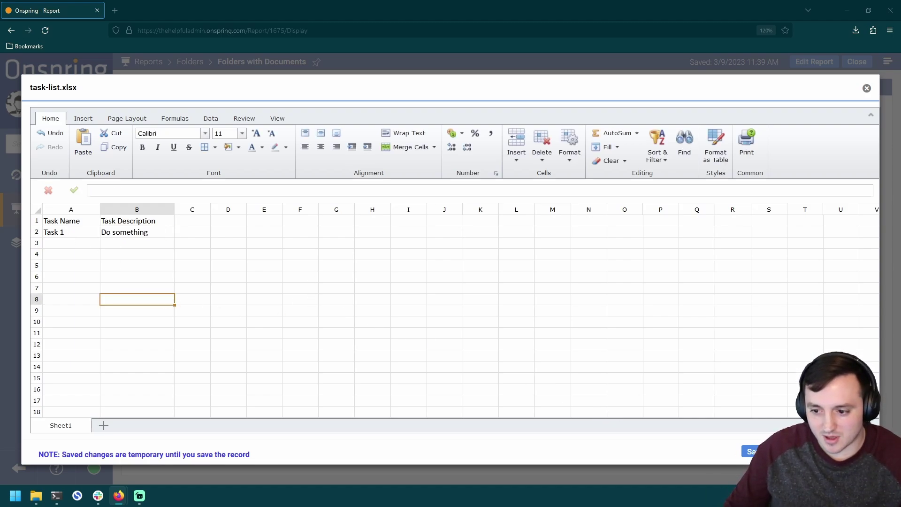
Step: Save the task-list.xlsx changes and the 20230309 Task List record, and collapse Project Phoenix in the report
left_click(749, 452)
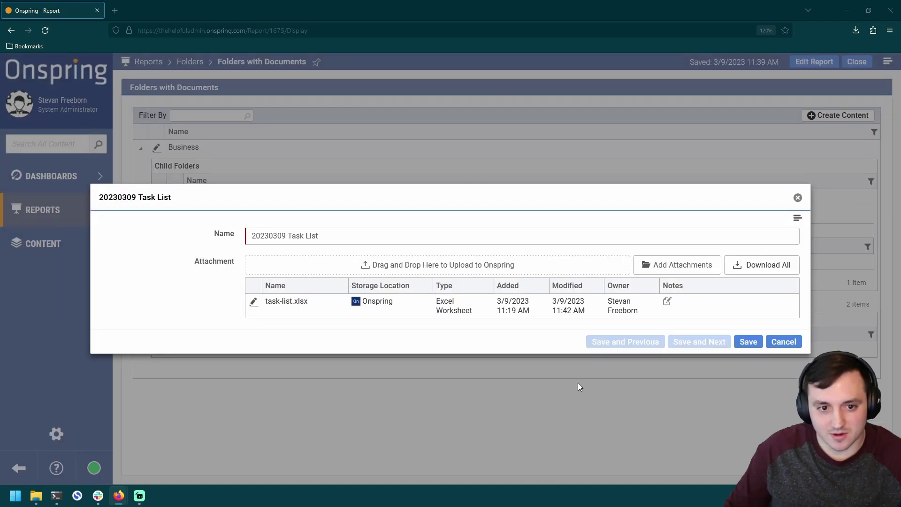
left_click(748, 342)
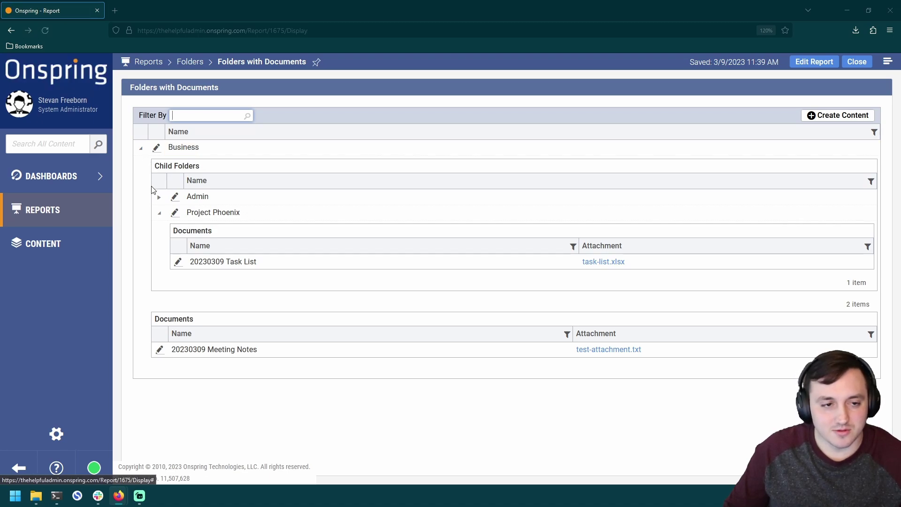
left_click(159, 214)
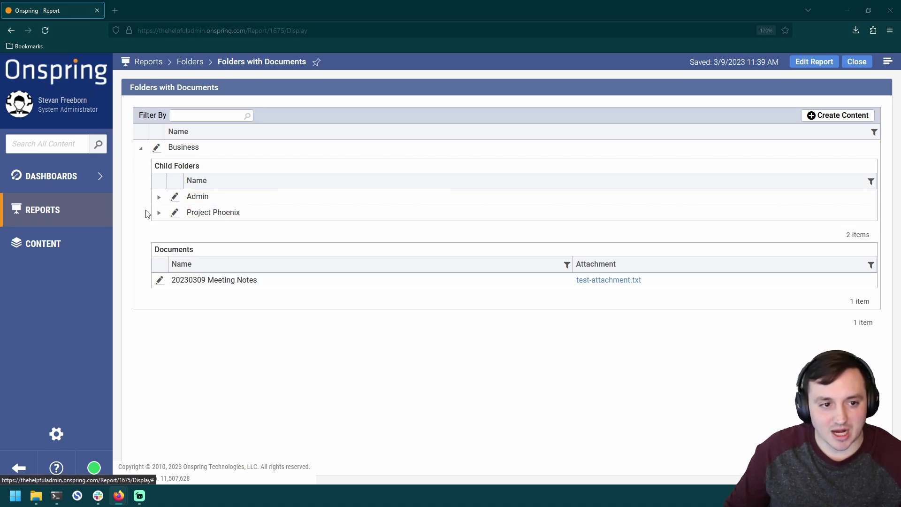